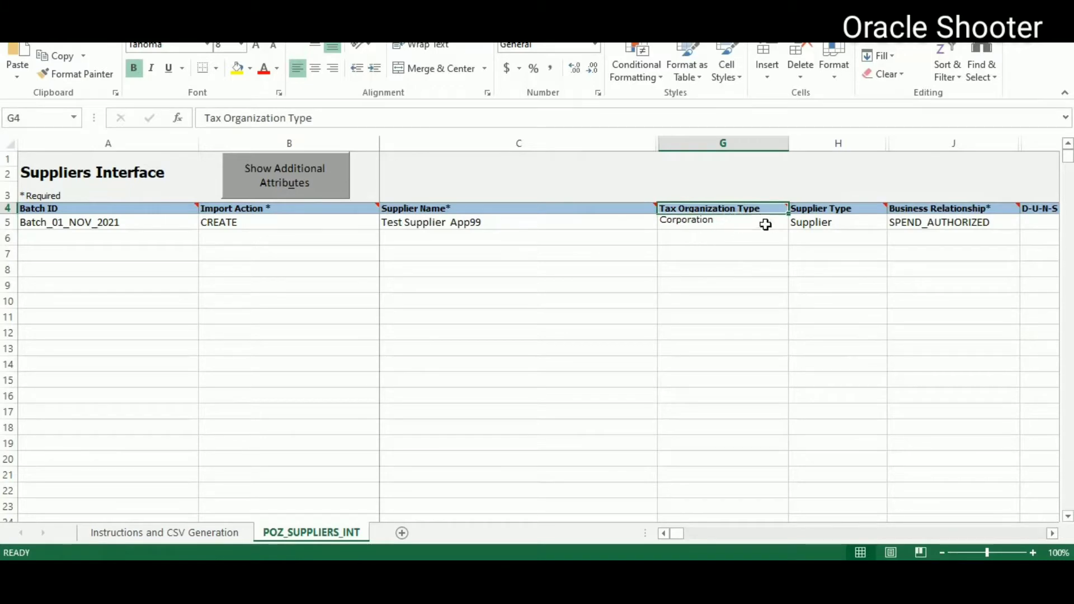
Step: Increase the height of header row 4 and display the note on the Tax Organization Type column header
mouse_move(762, 209)
left_click_drag(9, 215, 9, 223)
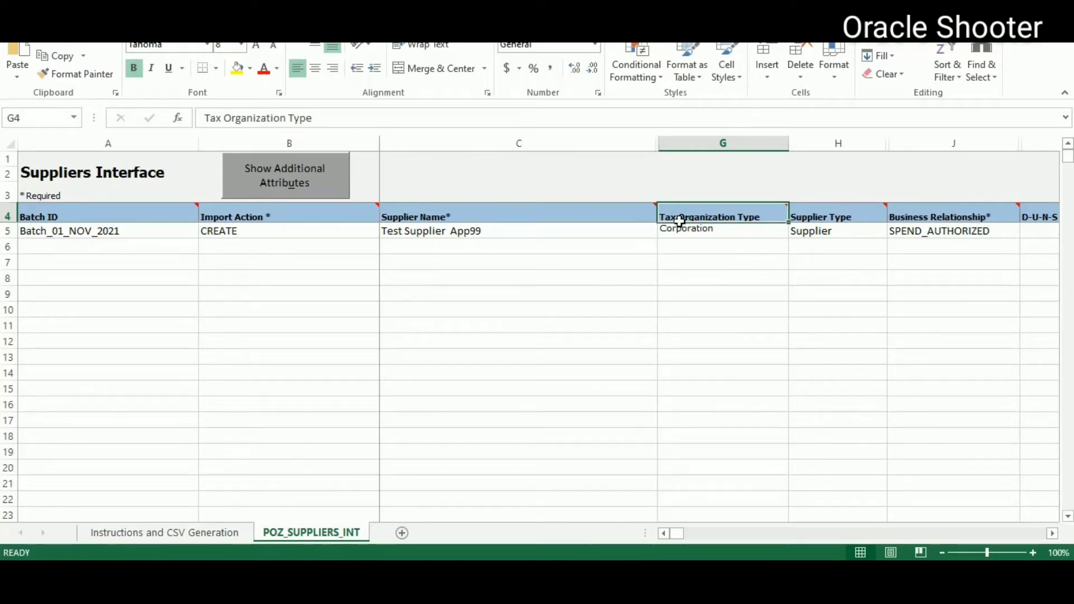
mouse_move(673, 214)
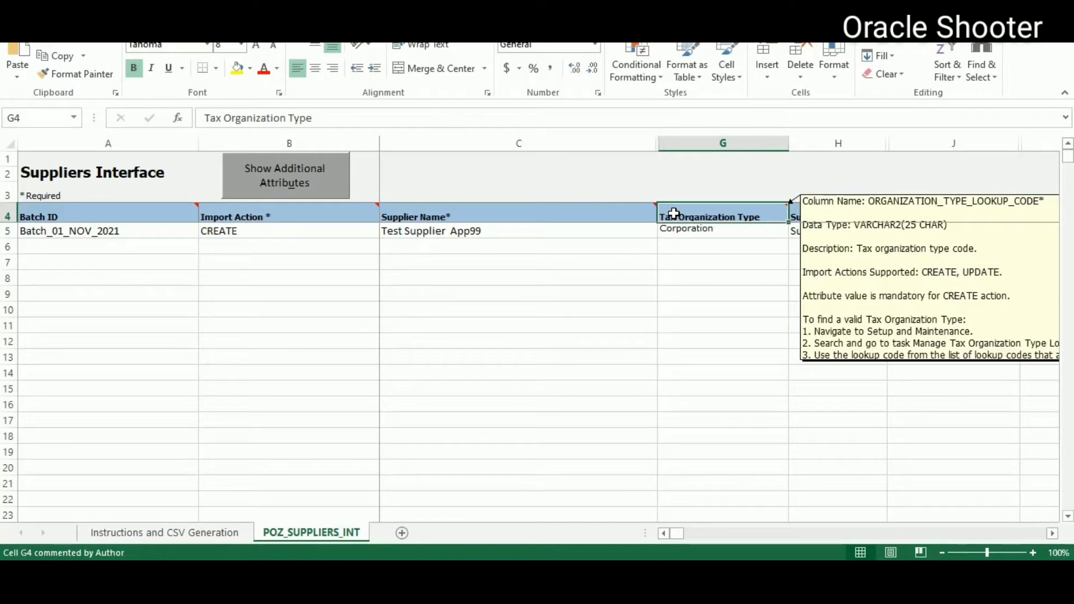
Step: Copy the Tax Organization Type value from cell G5 into the blank Notepad++ document, two lines down, and return to the Excel workbook
left_click(635, 228)
left_click(688, 232)
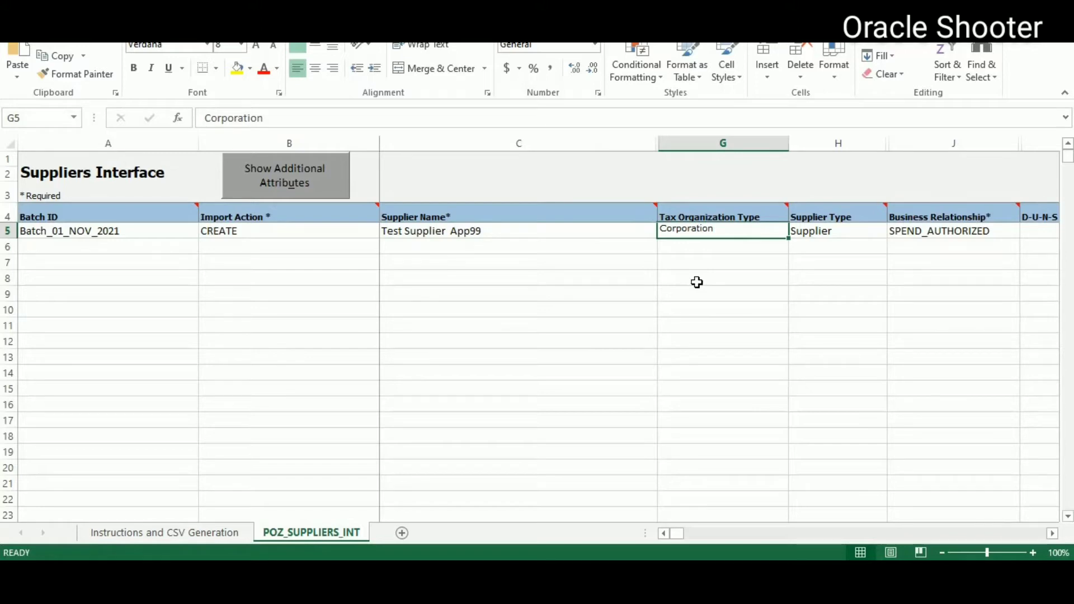
key("Delete")
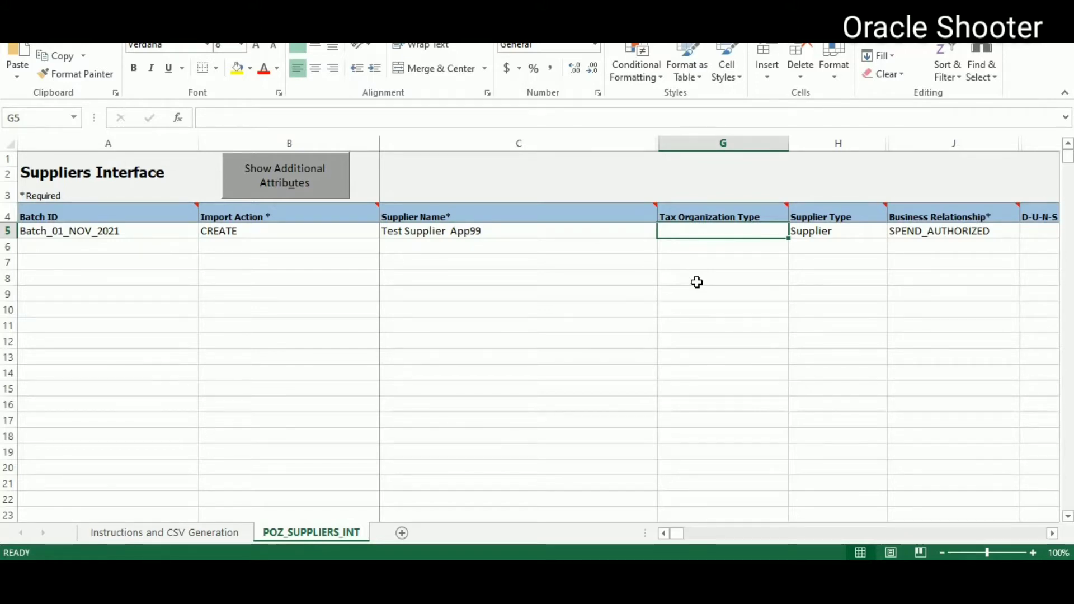
key("ctrl+z")
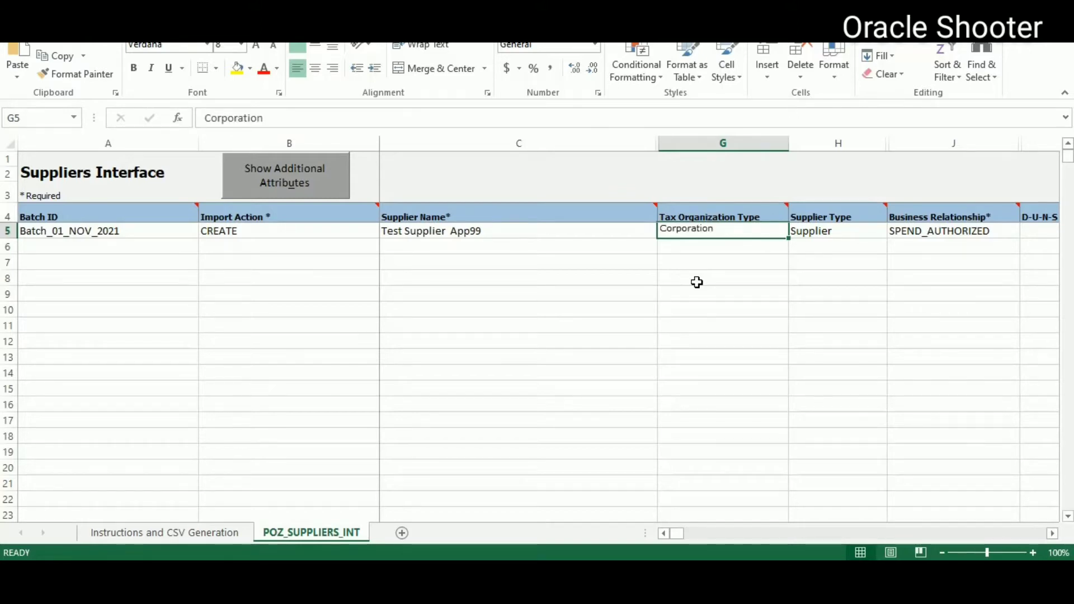
key("ctrl+c")
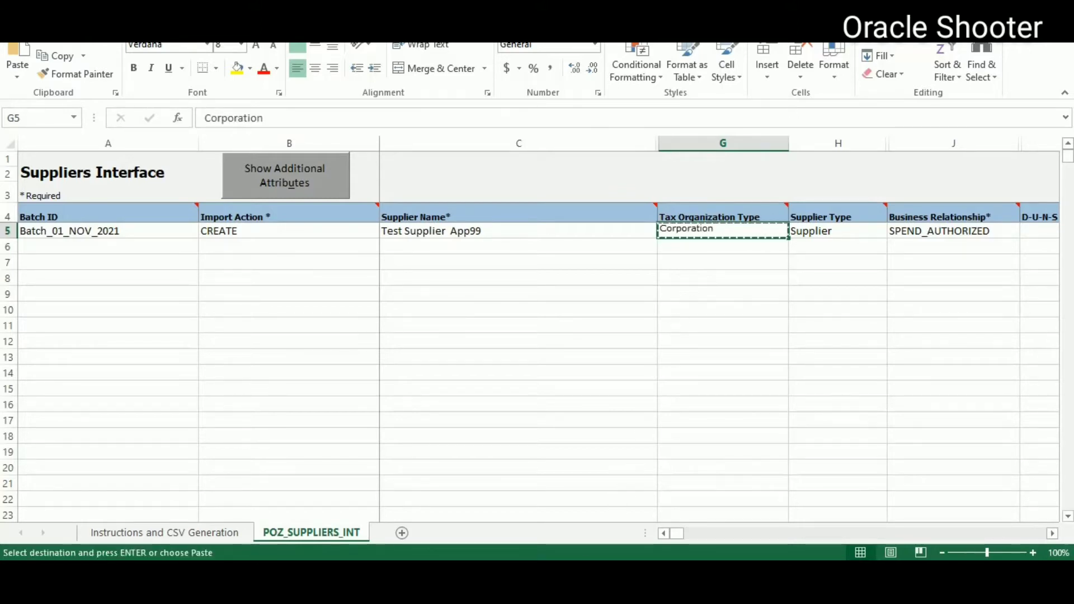
left_click(553, 515)
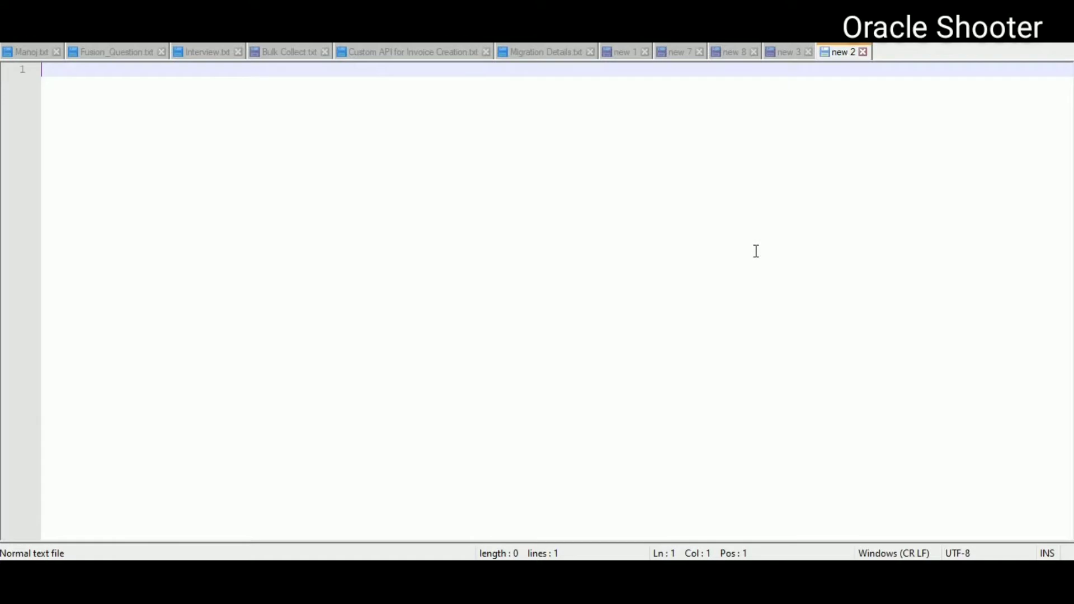
key("Return")
key("Return")
key("ctrl+v")
key("alt+Tab")
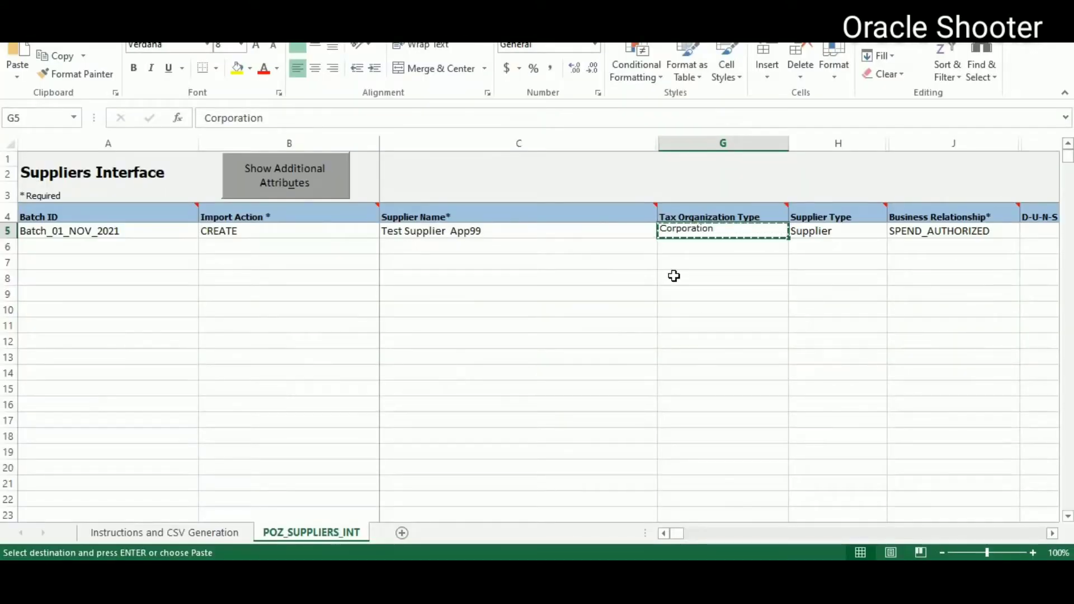
Step: Clear the Tax Organization Type value in cell G5 and save the workbook, accepting the personal information warning
key("Delete")
key("ctrl+s")
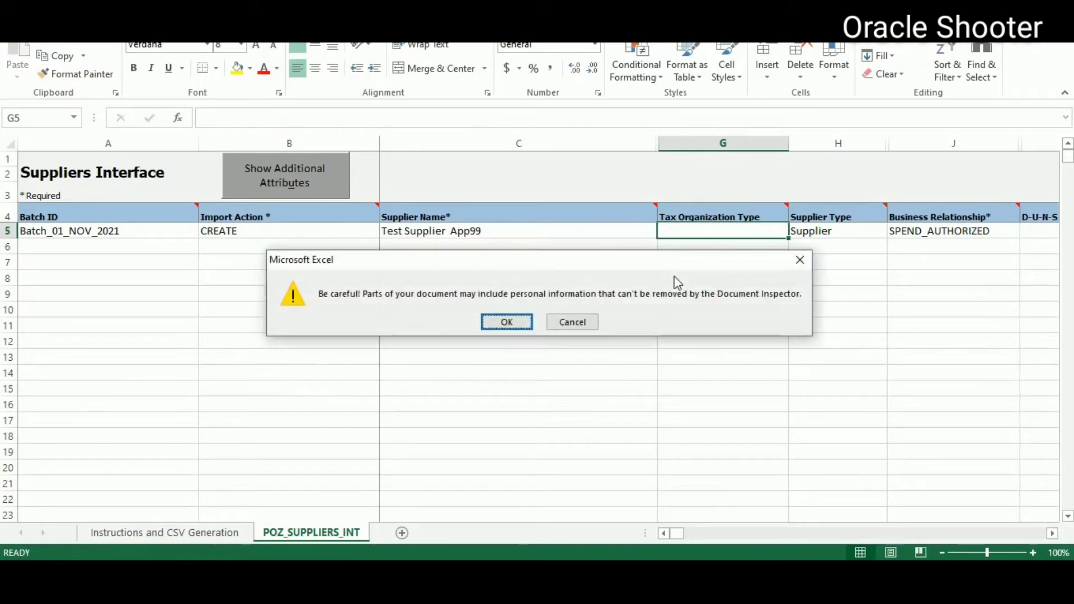
left_click(506, 321)
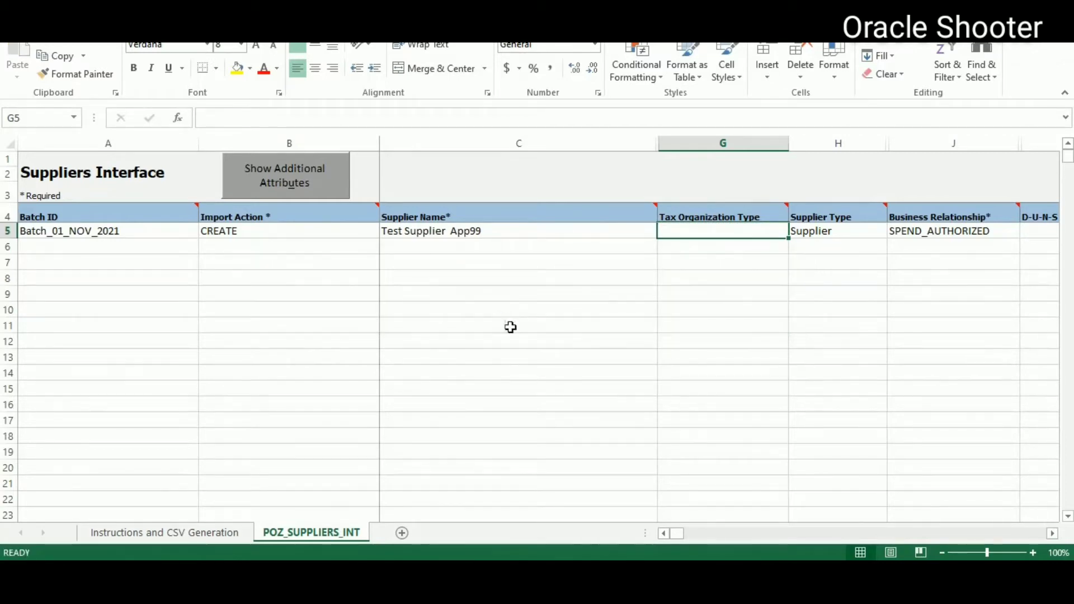
Step: Start generating the CSV file from the Instructions and CSV Generation sheet
left_click(218, 526)
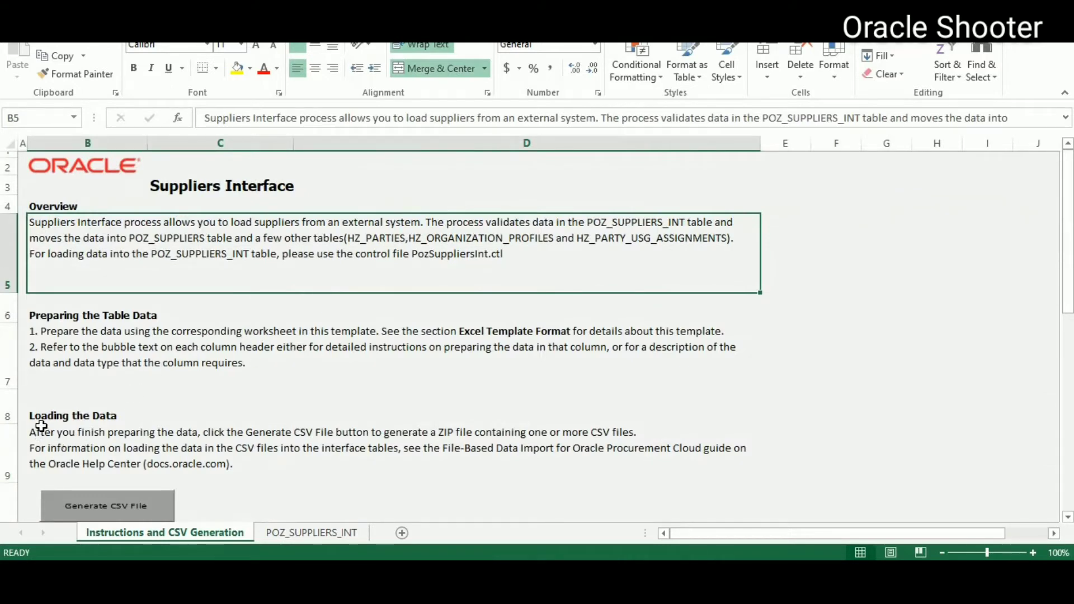
left_click_drag(1067, 268, 980, 335)
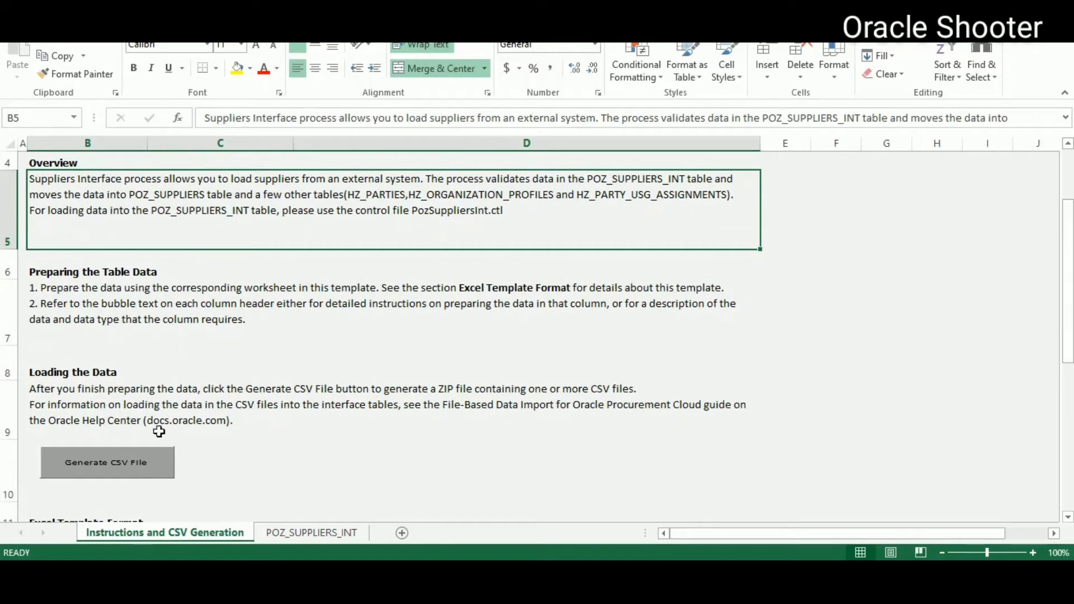
left_click(125, 462)
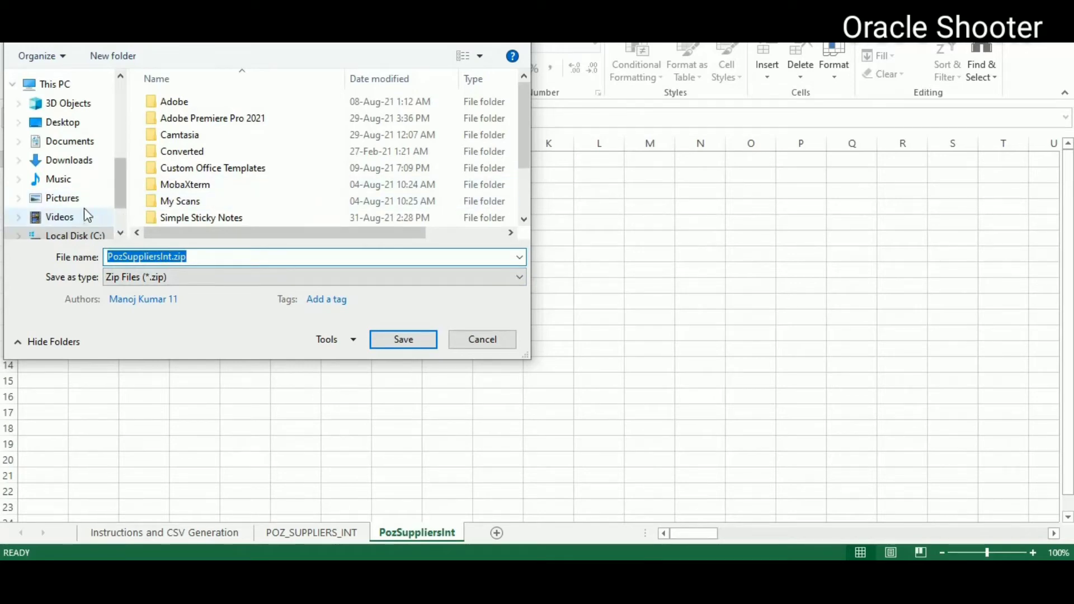
Step: Create a folder named Supplier_FBDI inside the Oracle shooter folder on the Desktop
left_click(73, 128)
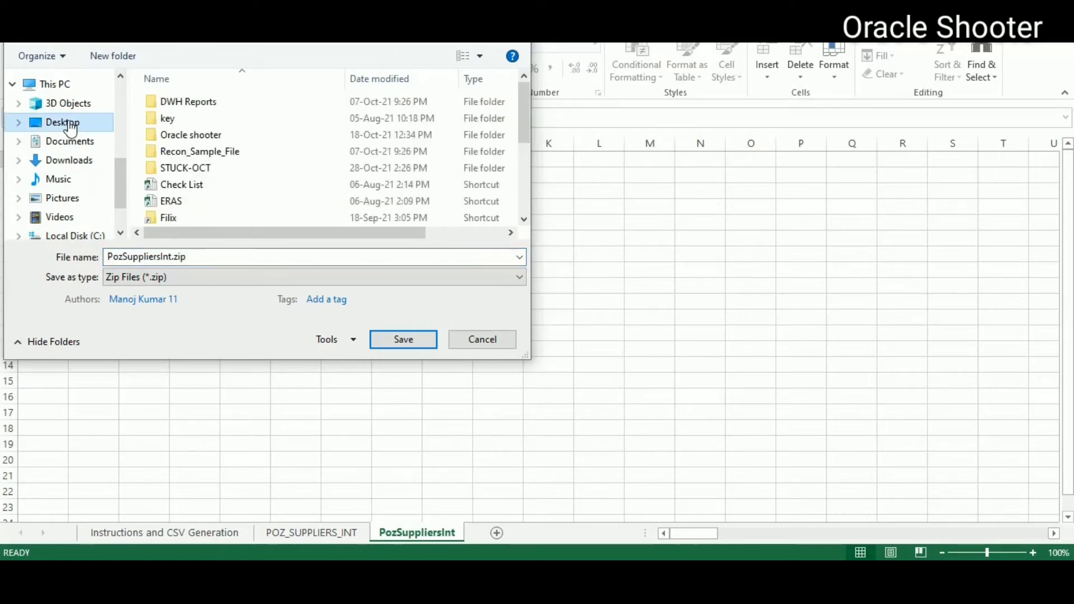
double_click(174, 136)
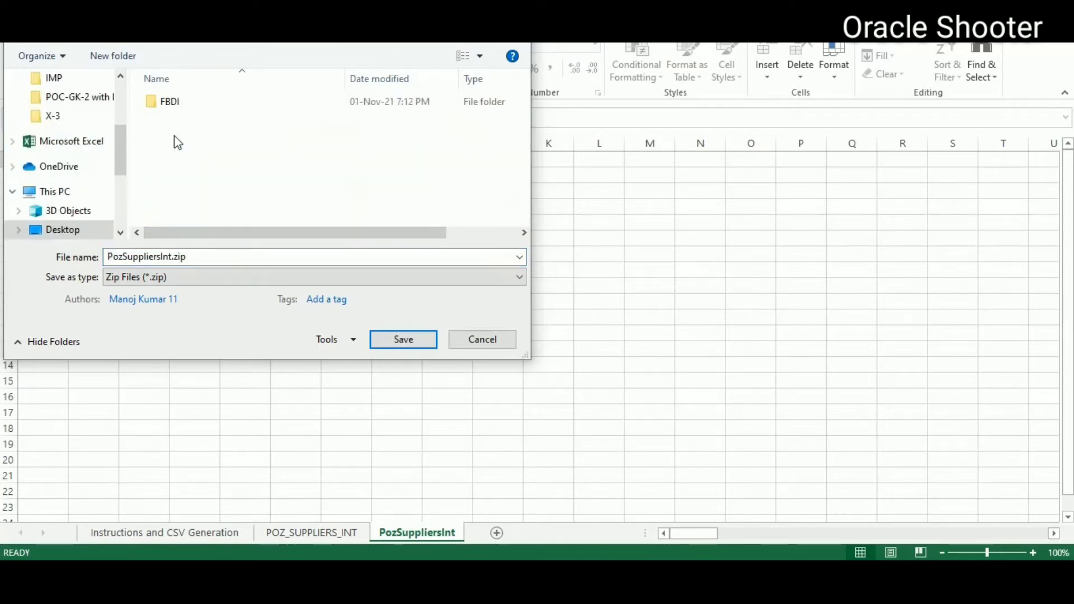
right_click(265, 172)
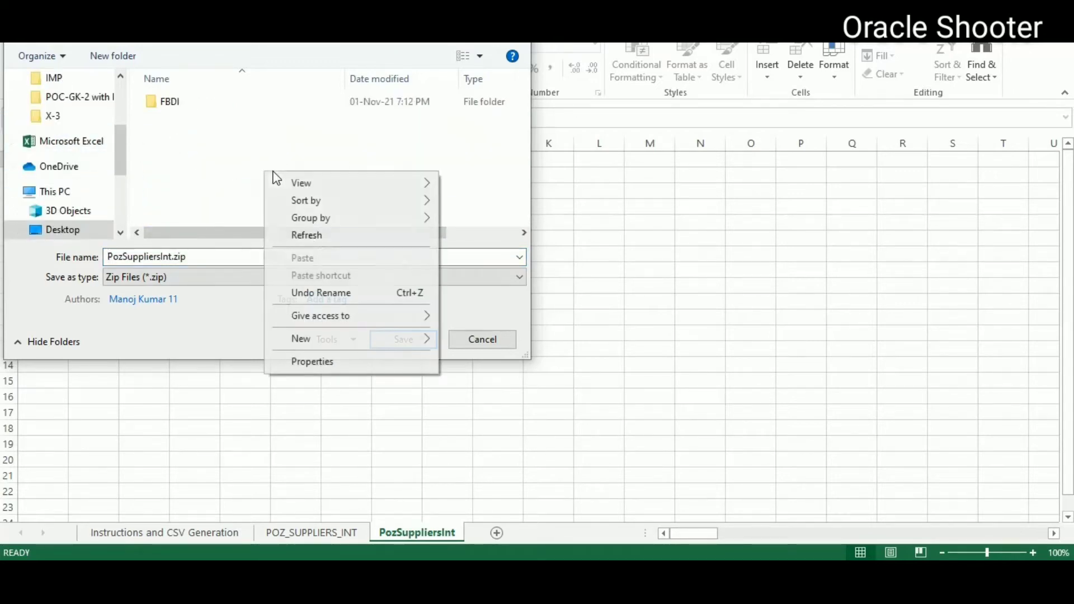
mouse_move(314, 340)
left_click(482, 340)
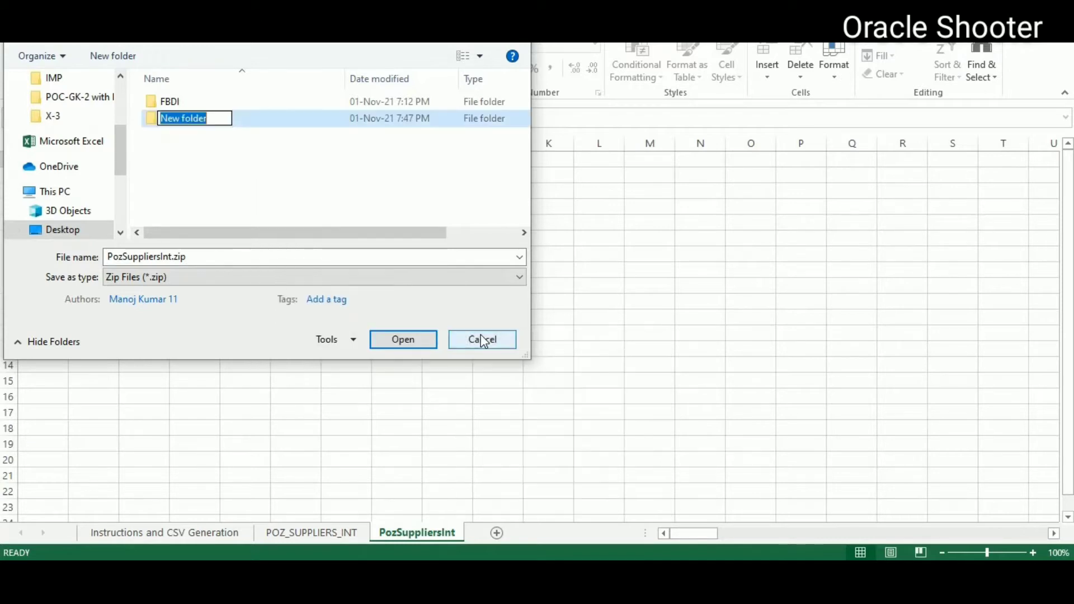
type("Suppl")
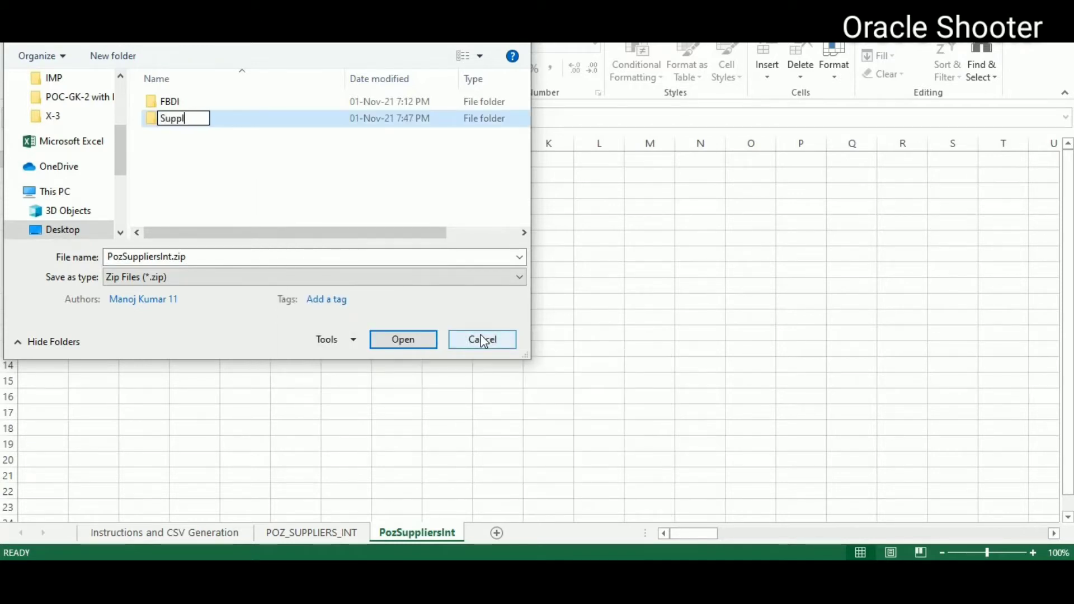
type("ier_FBDI")
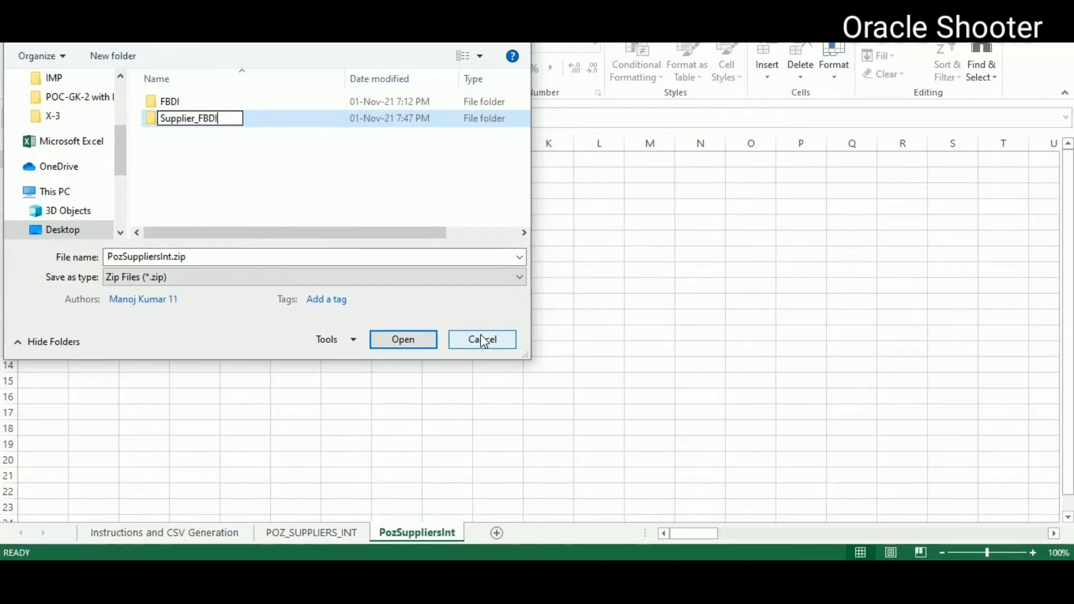
key("Return")
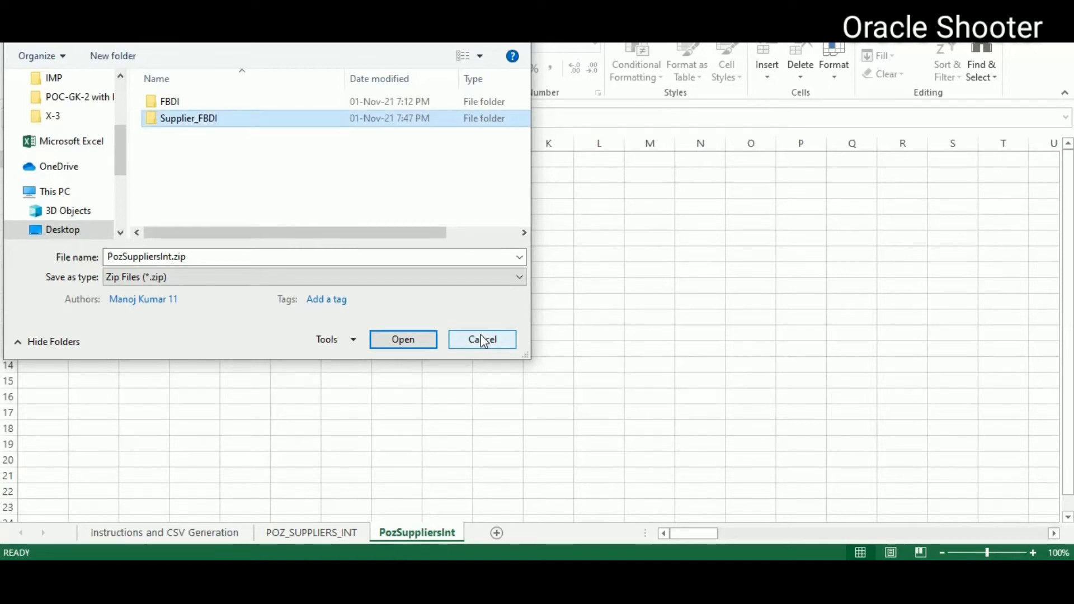
Step: Save the ZIP file in Supplier_FBDI as PozSuppliersInt_99.zip and the CSV file as PozSuppliersInt.csv
double_click(228, 120)
double_click(228, 256)
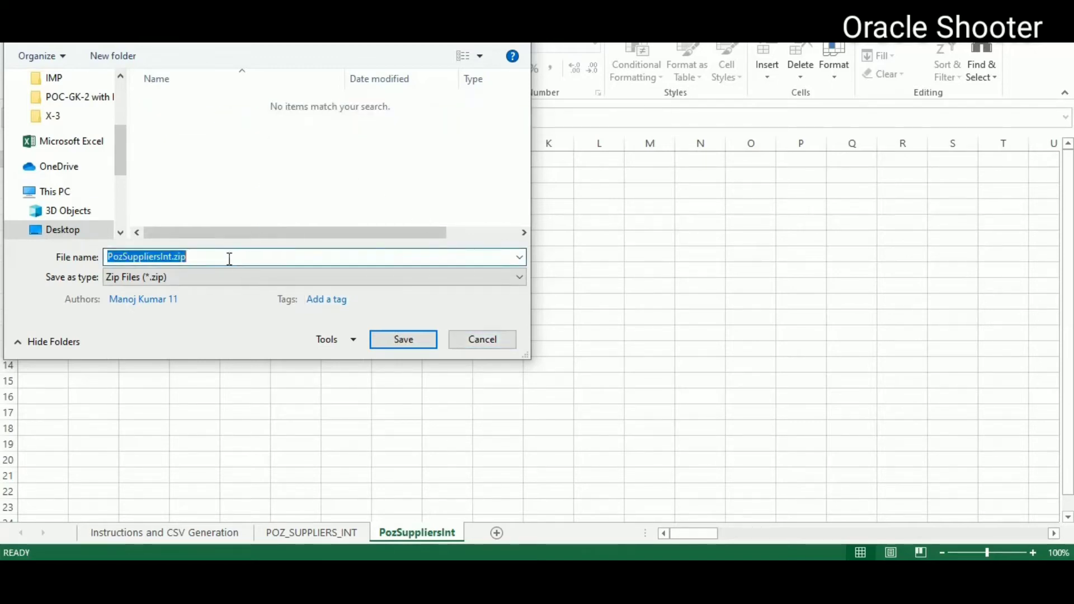
left_click(173, 258)
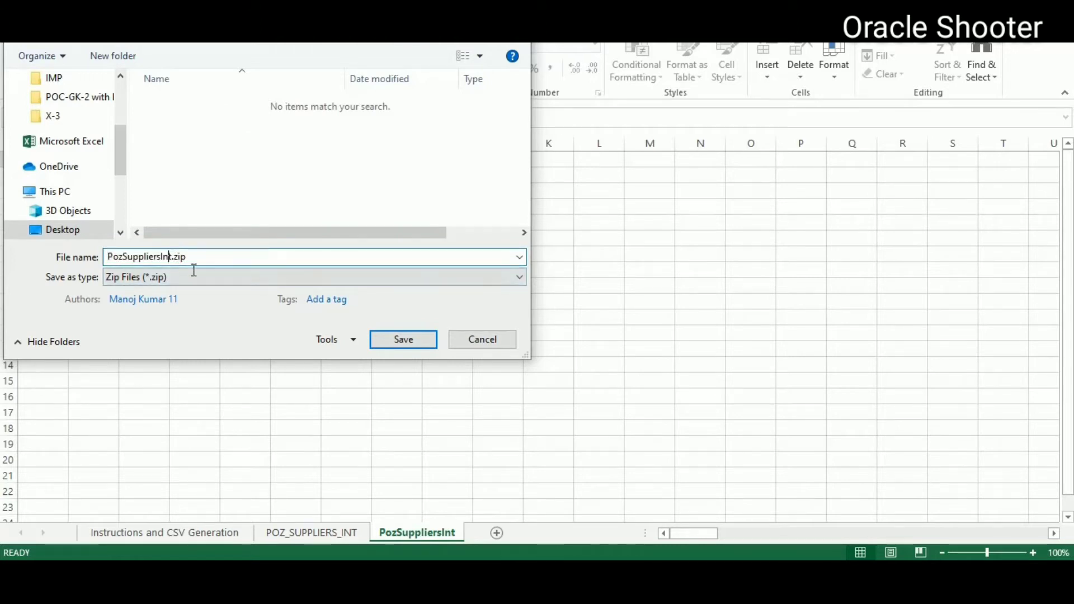
type("_")
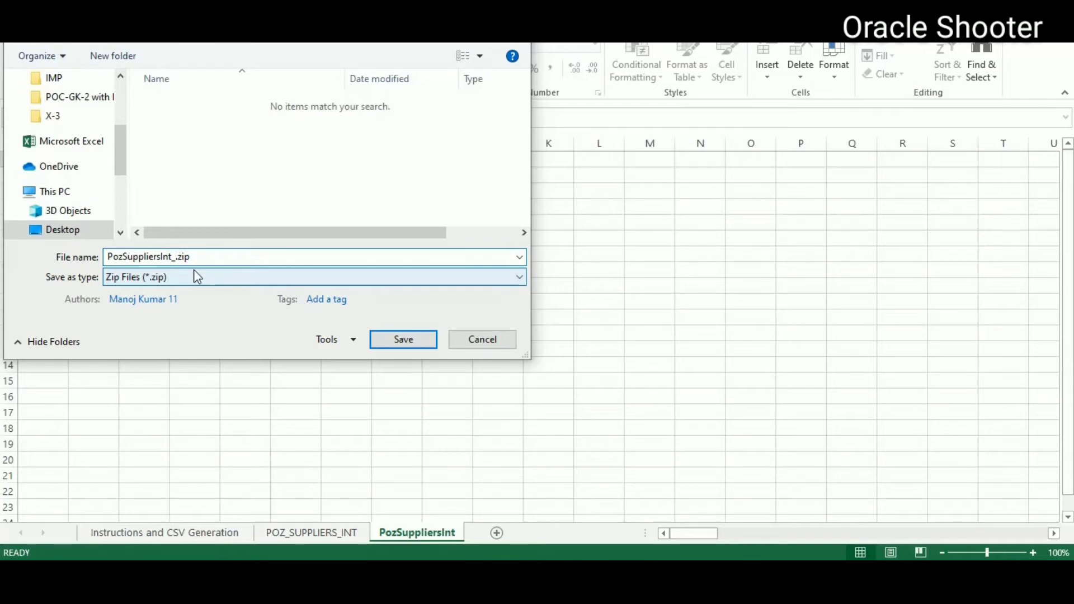
type("99")
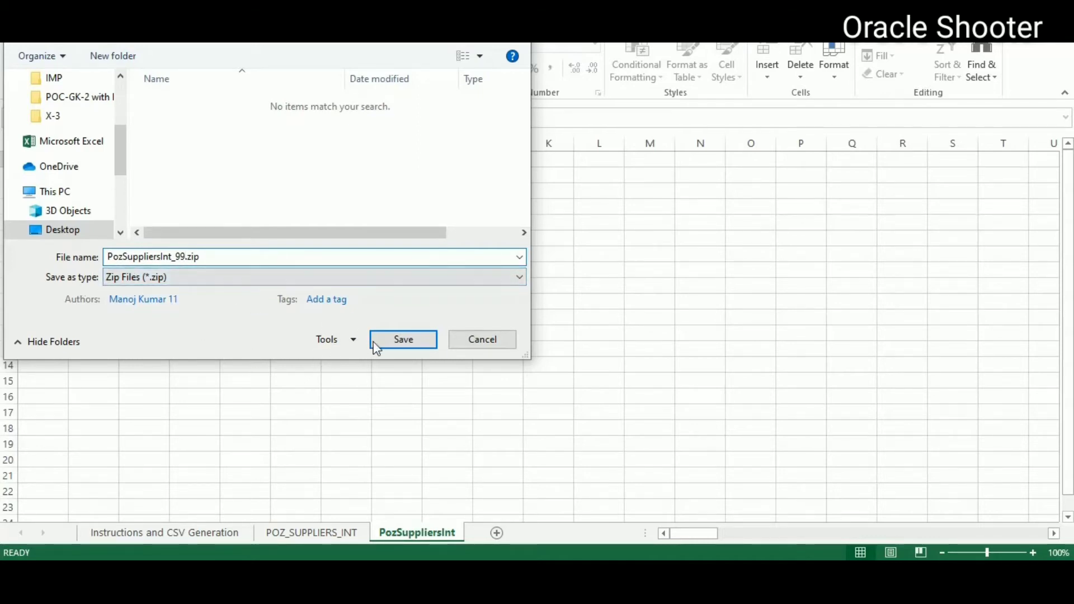
key("shift+Home")
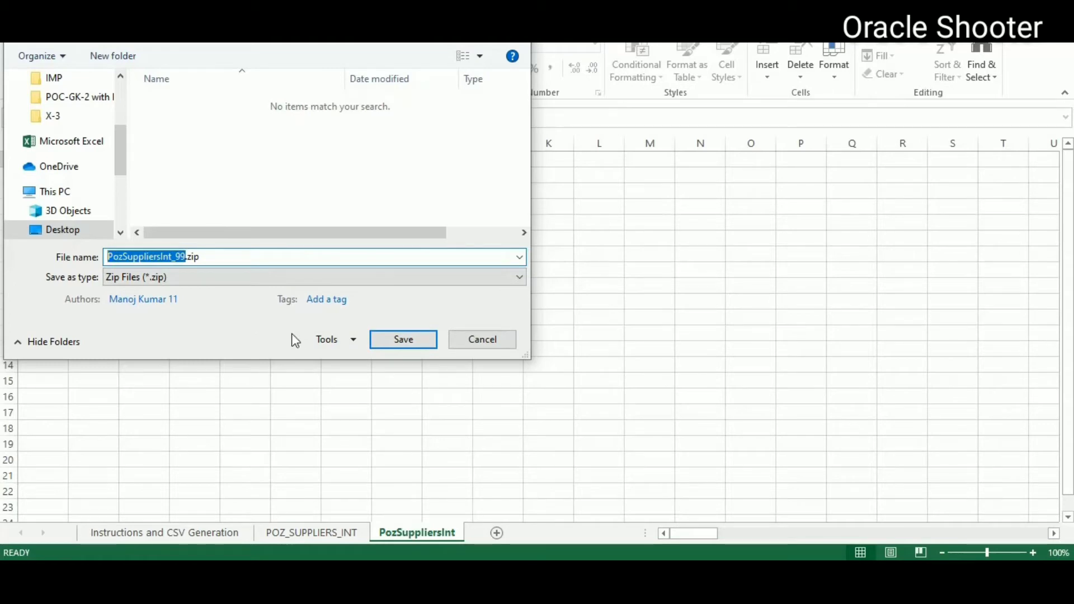
left_click(395, 342)
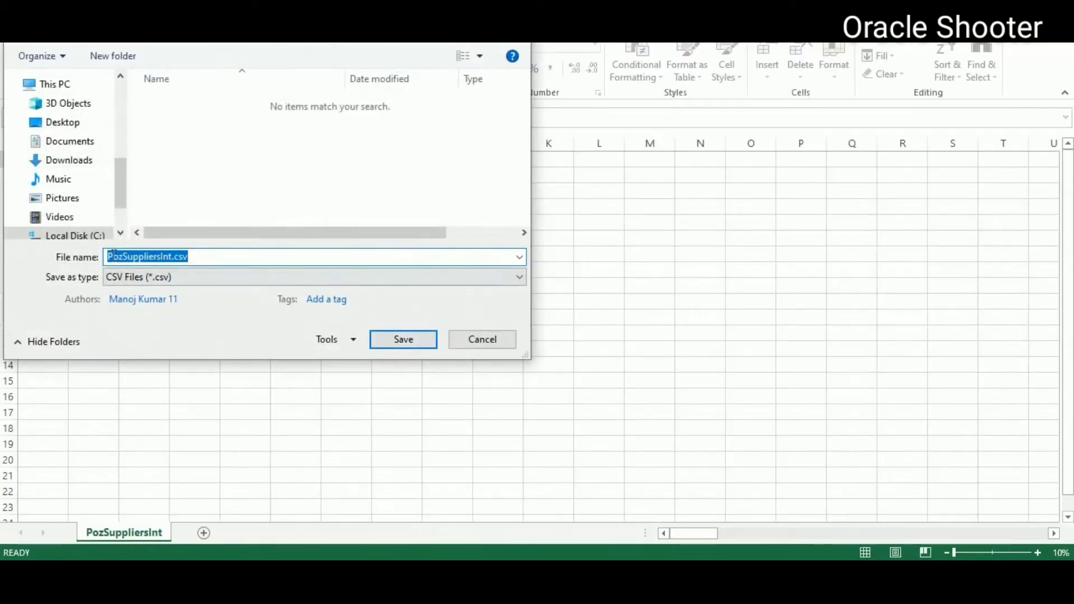
left_click(393, 340)
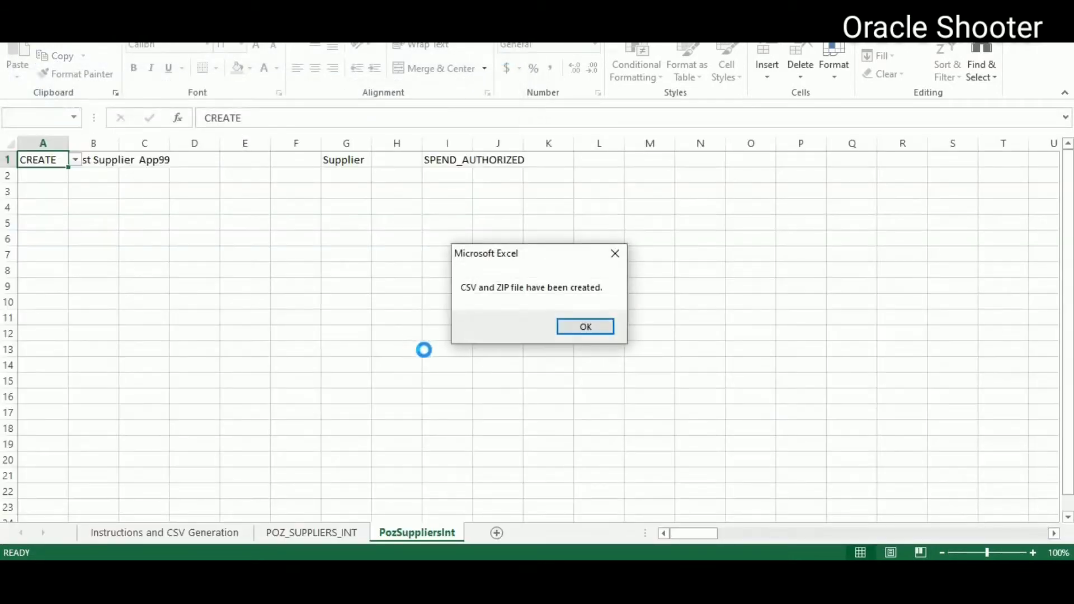
left_click(586, 327)
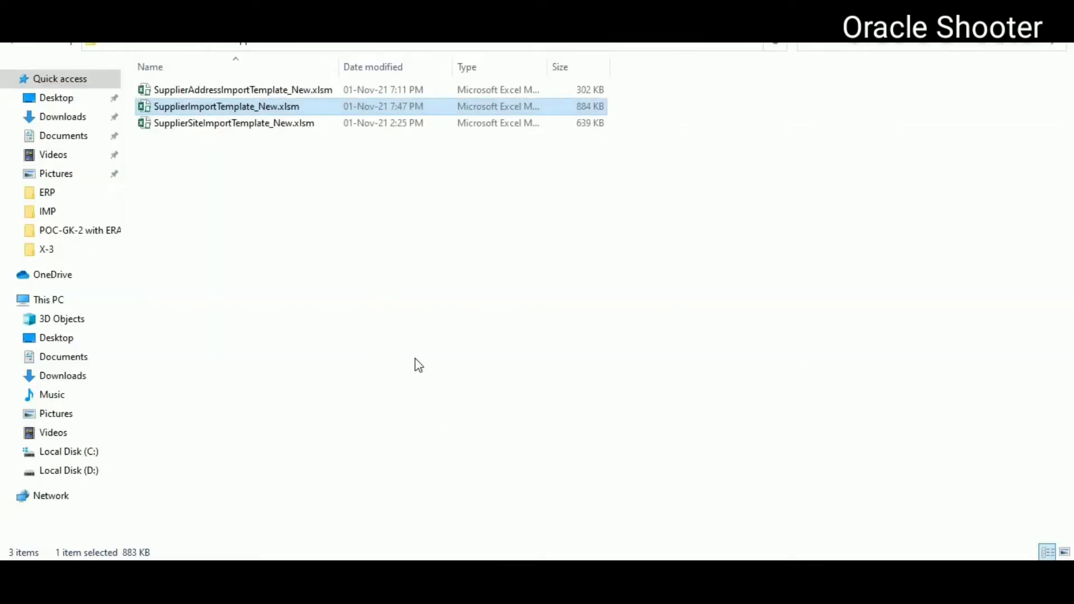
Step: Switch to File Explorer and open the Supplier_FBDI folder to view the generated files
left_click(415, 364)
key("alt+Up")
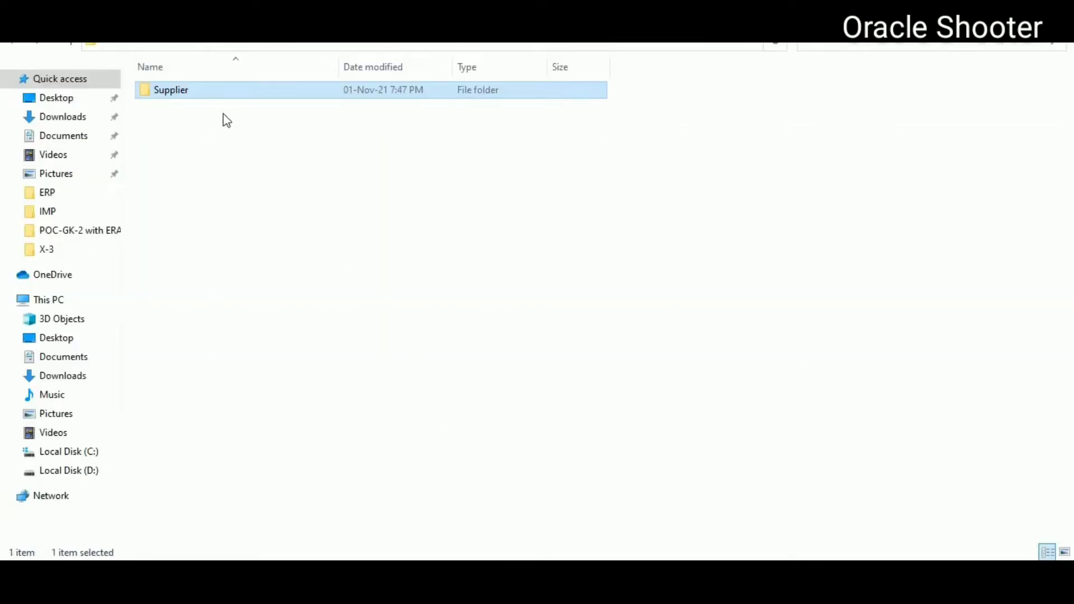
right_click(284, 177)
left_click(326, 240)
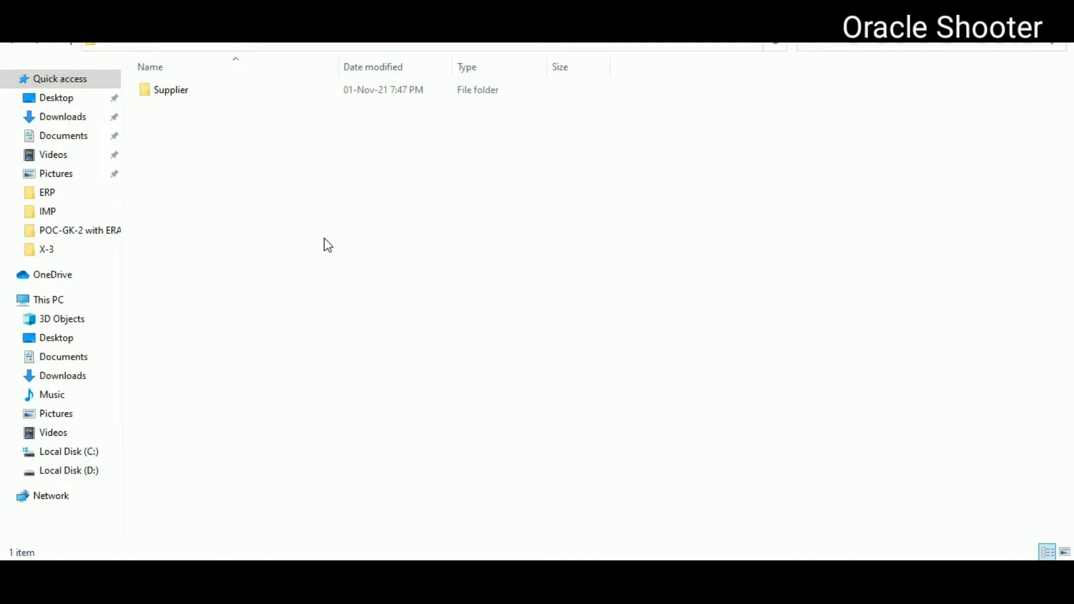
key("alt+Up")
double_click(182, 107)
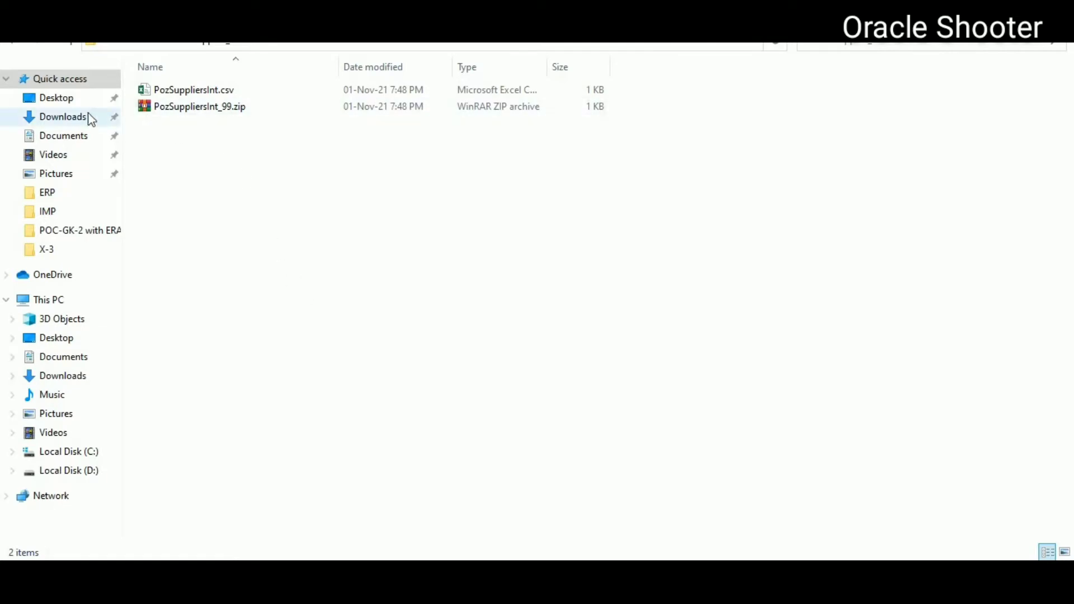
Step: Open the PozSuppliersInt.ctl control file from Downloads in Notepad++
left_click(67, 116)
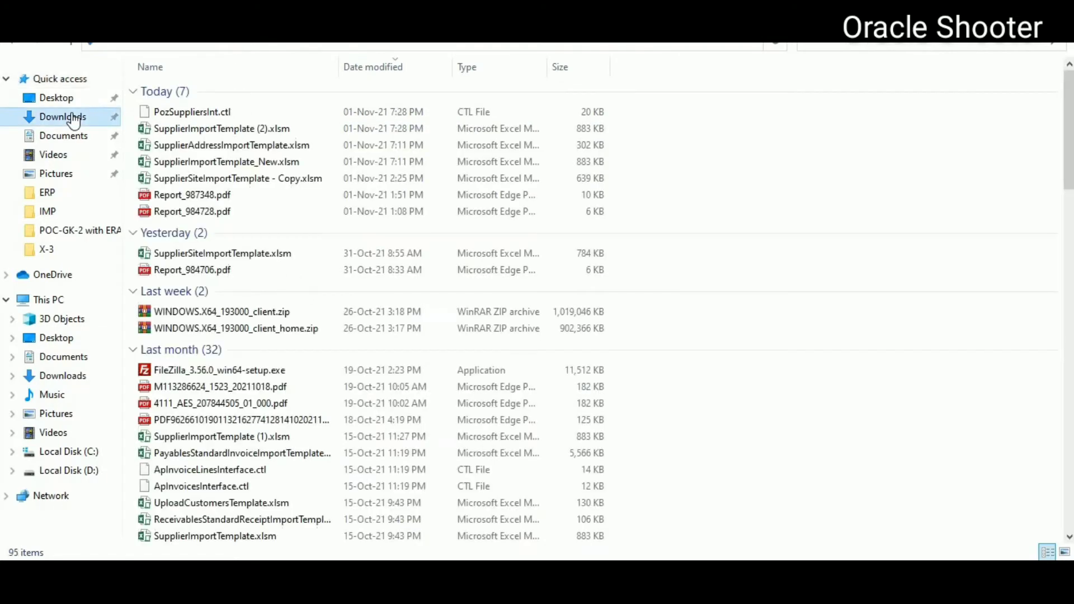
left_click(199, 113)
right_click(200, 115)
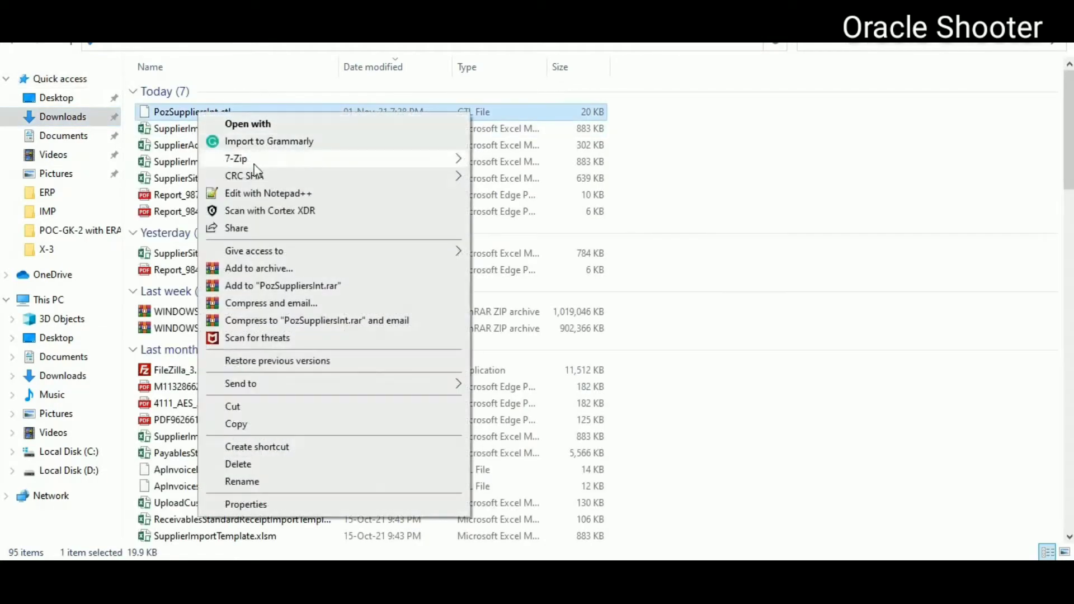
left_click(311, 190)
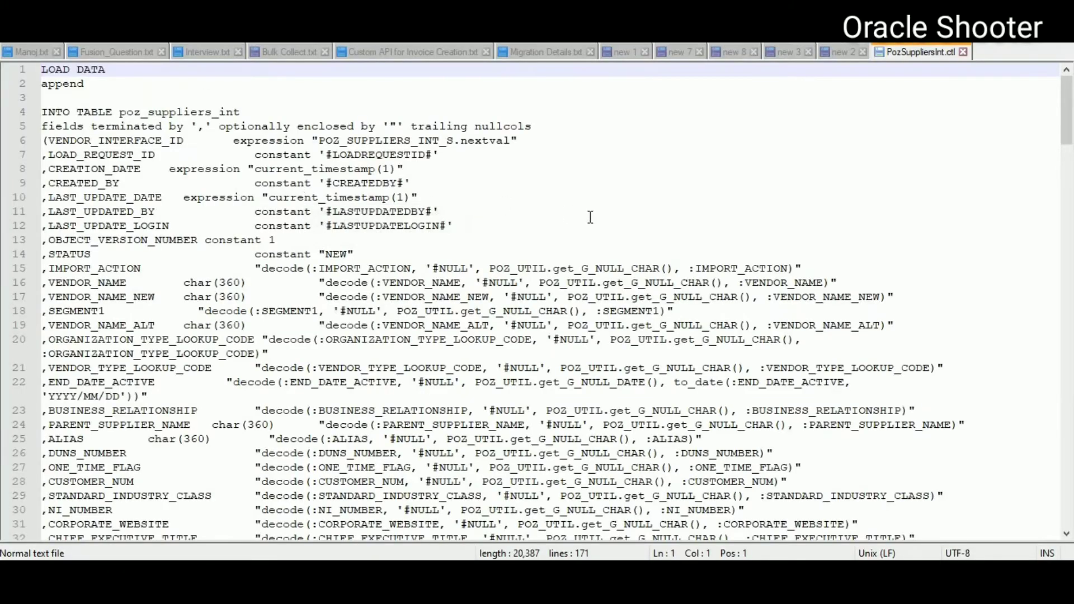
Step: Set the syntax highlighting language of PozSuppliersInt.ctl to SQL
left_click(590, 217)
key("alt+l")
key("s")
key("Down")
key("Down")
key("Down")
key("Down")
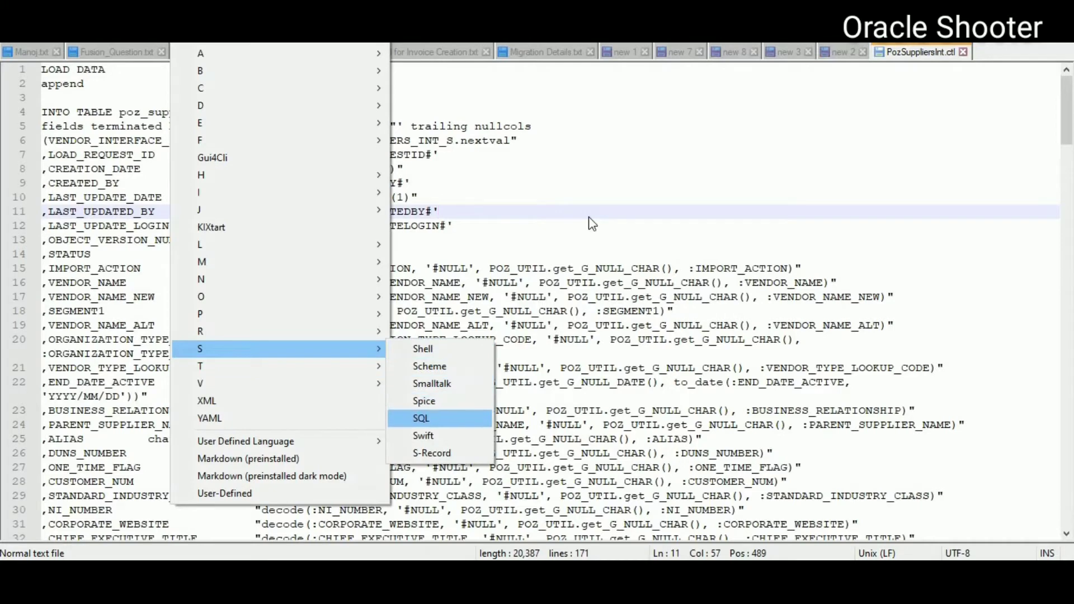
key("Return")
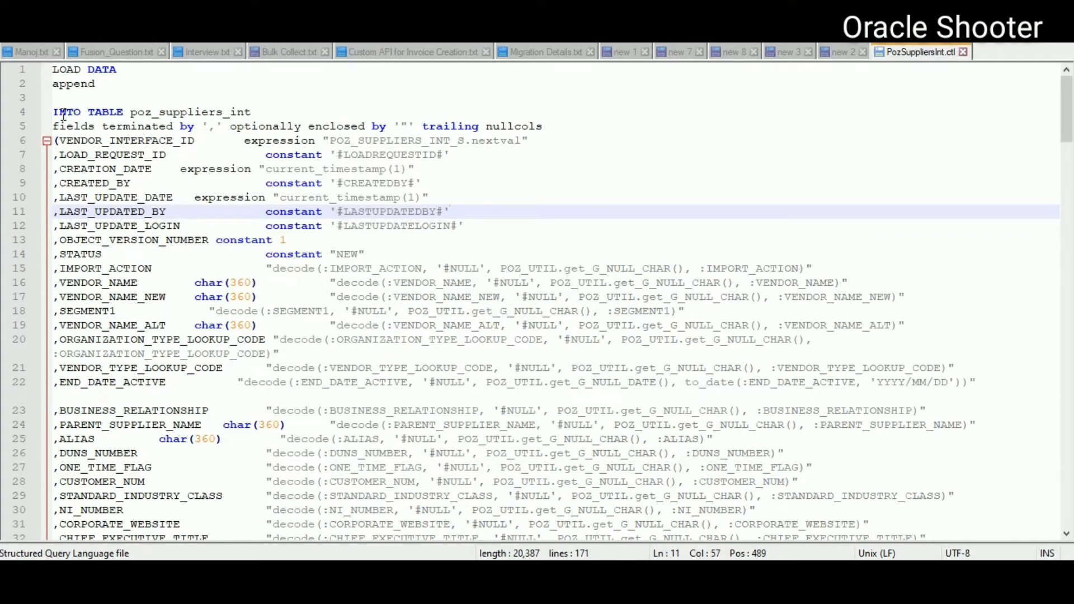
Step: Examine the control file's append mode, its target table poz_suppliers_int and the list of mapped columns
double_click(70, 85)
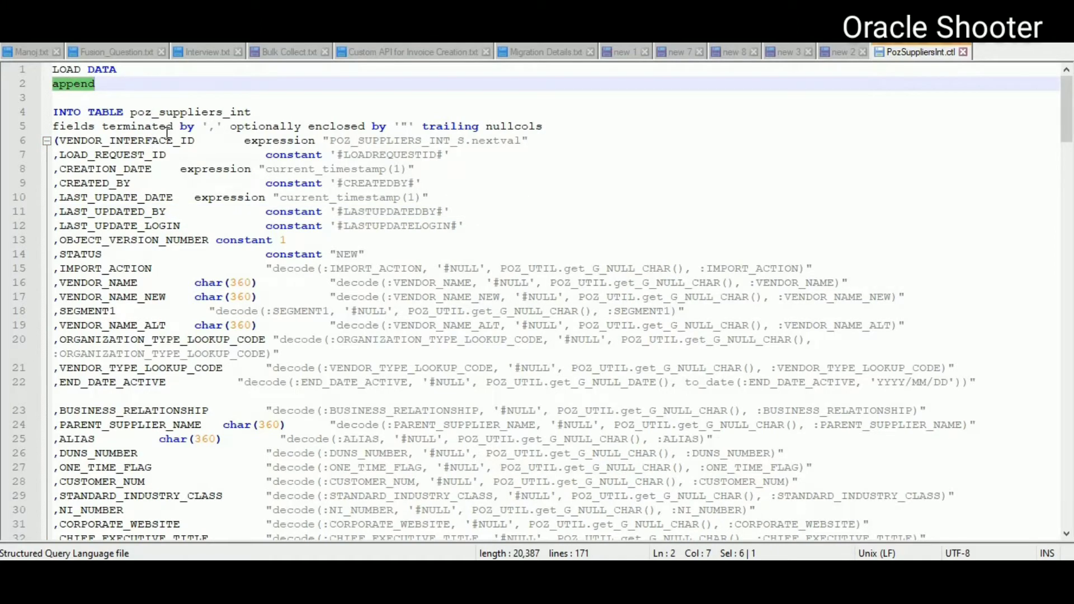
left_click_drag(132, 112, 253, 113)
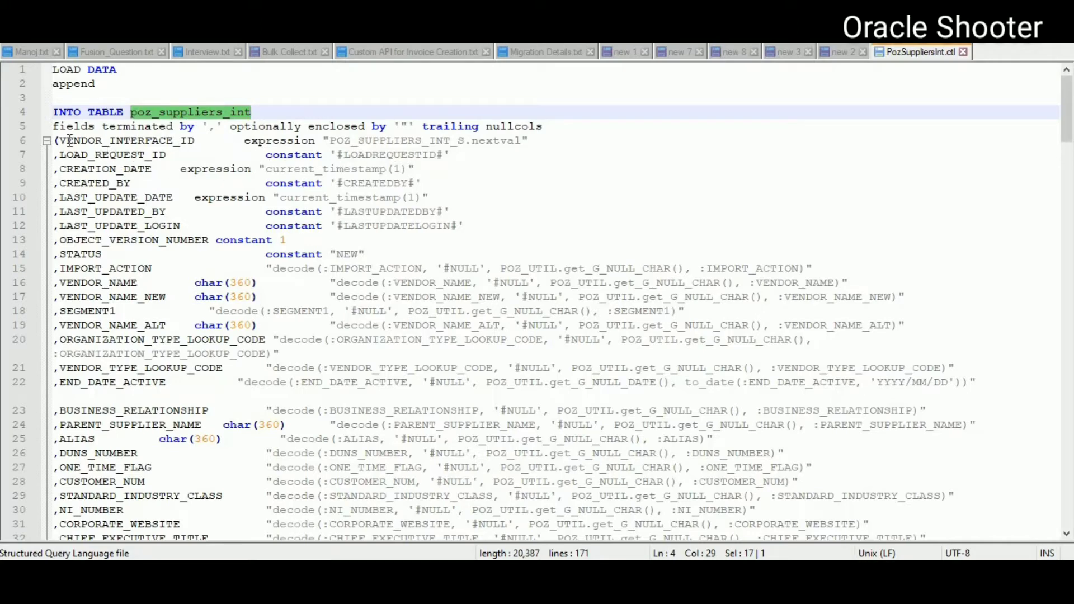
left_click_drag(59, 141, 135, 339)
left_click(598, 222)
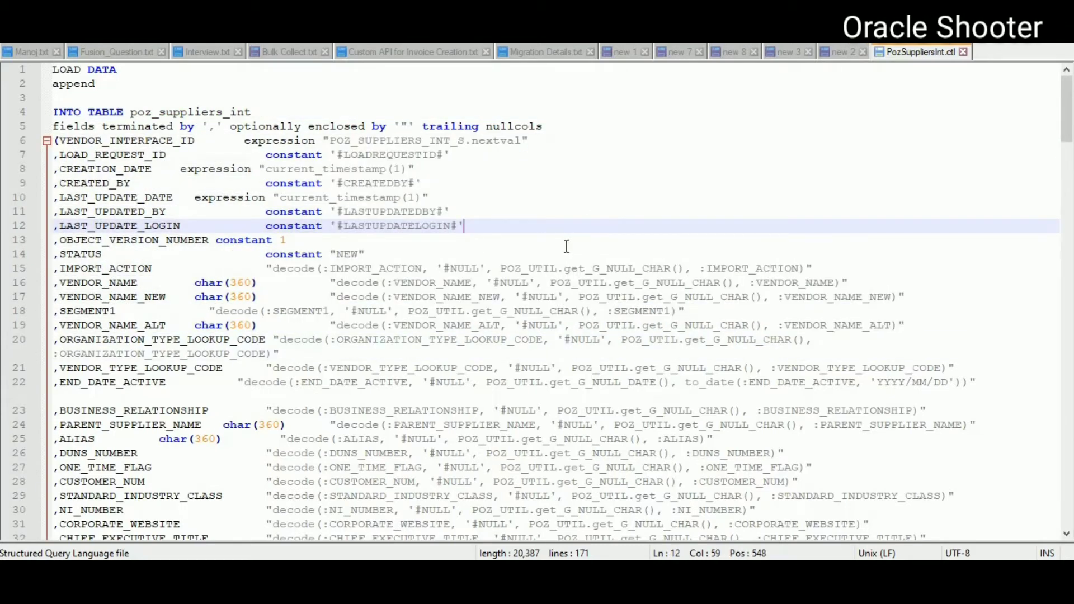
scroll(566, 245, "down", 20)
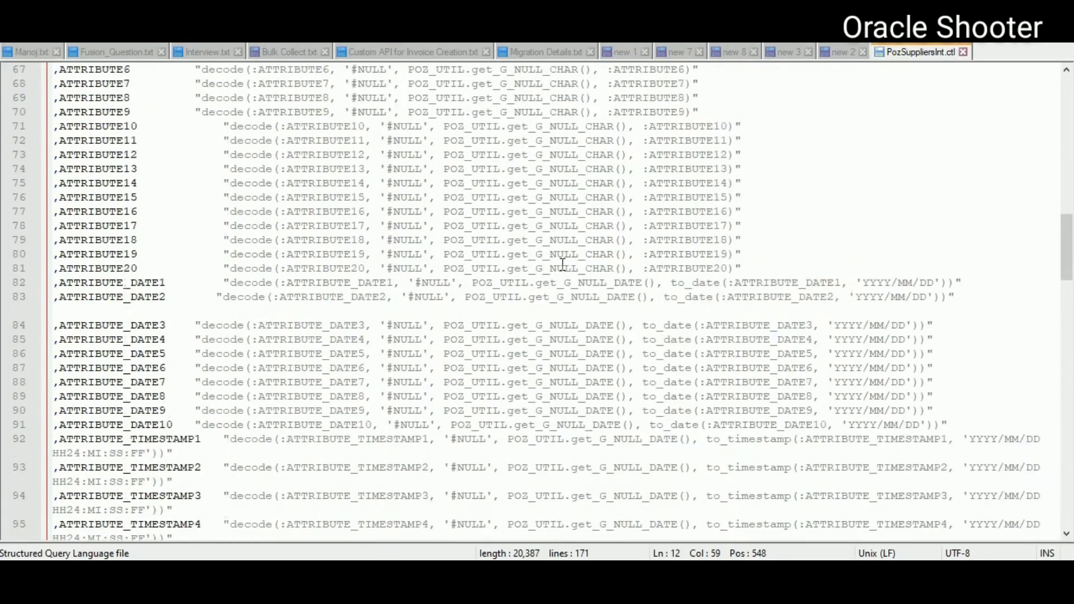
scroll(562, 263, "down", 12)
Step: Switch to the Excel supplier template and review the POZ_SUPPLIERS_INT header columns from Batch ID to Tax Organization Type
key("alt+Tab")
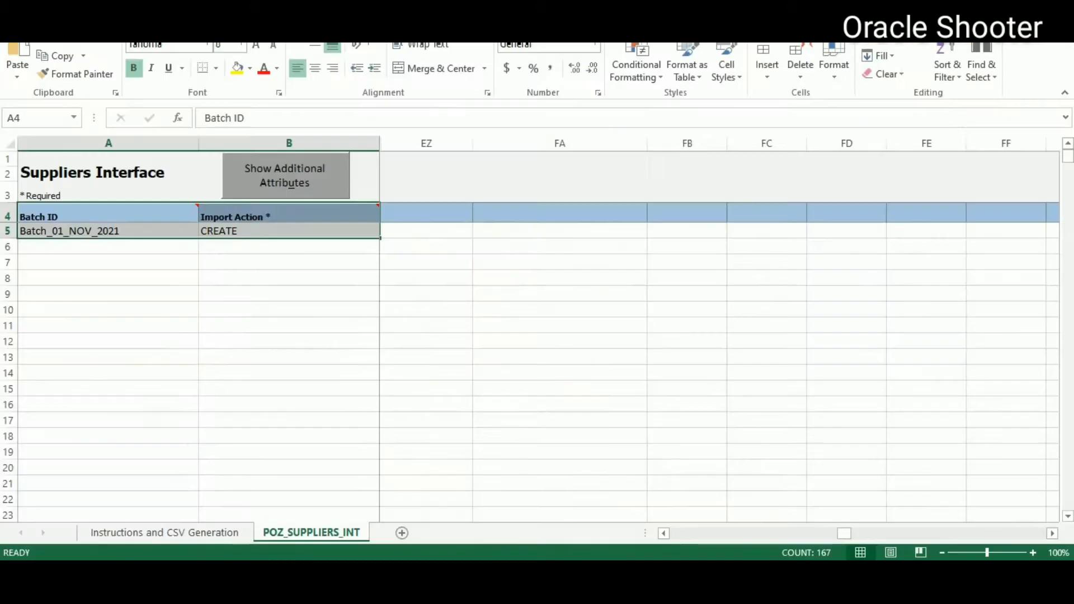
left_click(295, 220)
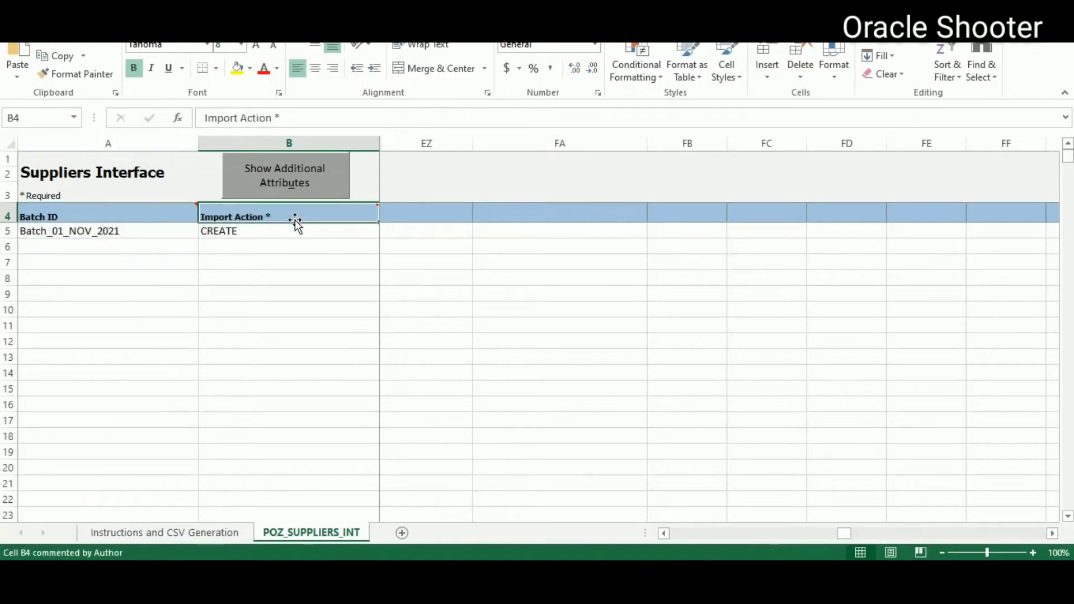
key("Left")
key("Right")
key("Right")
key("Right")
key("Right")
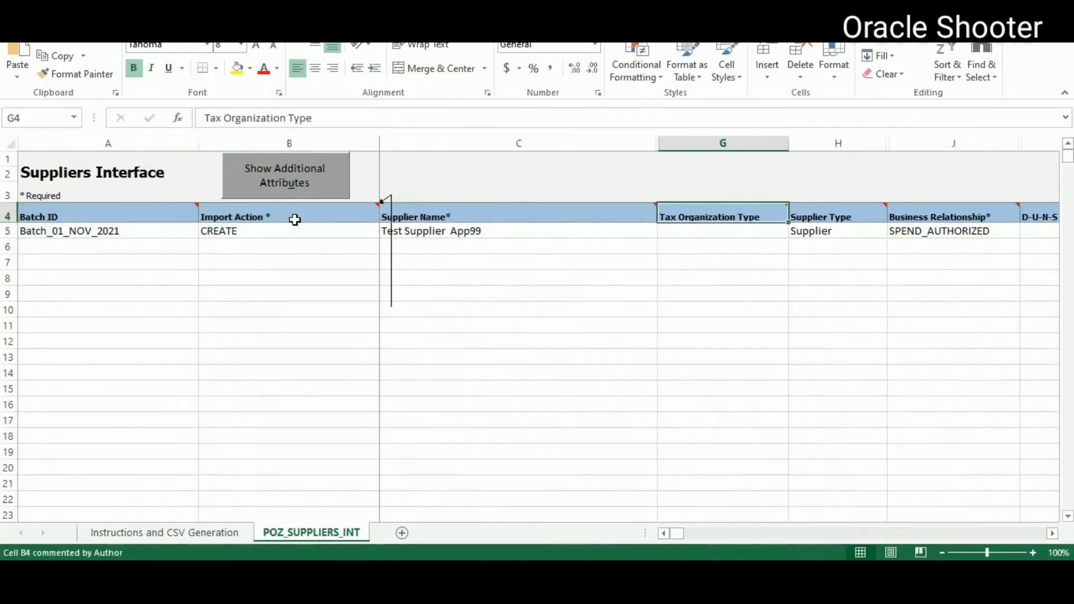
key("Left")
key("Left")
key("Left")
key("Left")
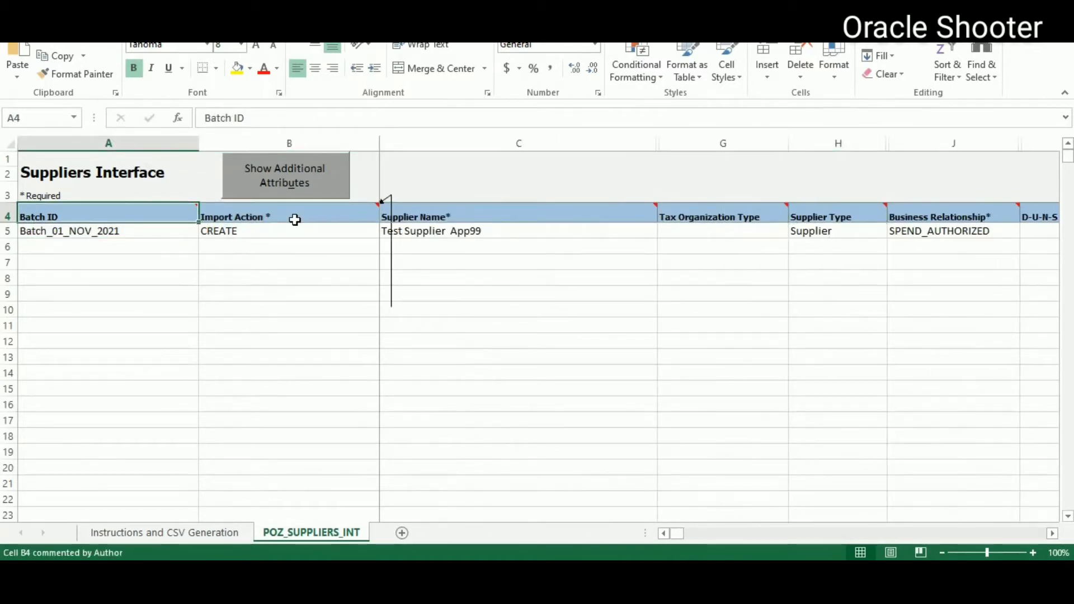
Step: Leave the template and select PozSuppliersInt_99.zip in the Supplier_FBDI folder in File Explorer
key("alt+Tab")
left_click_drag(1062, 317, 1062, 108)
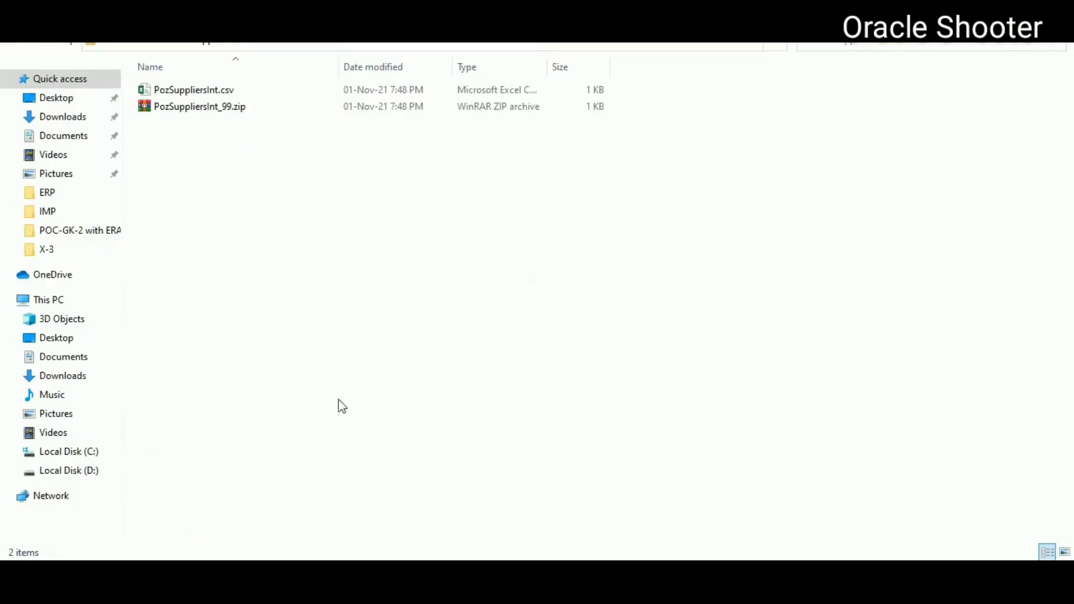
left_click(175, 106)
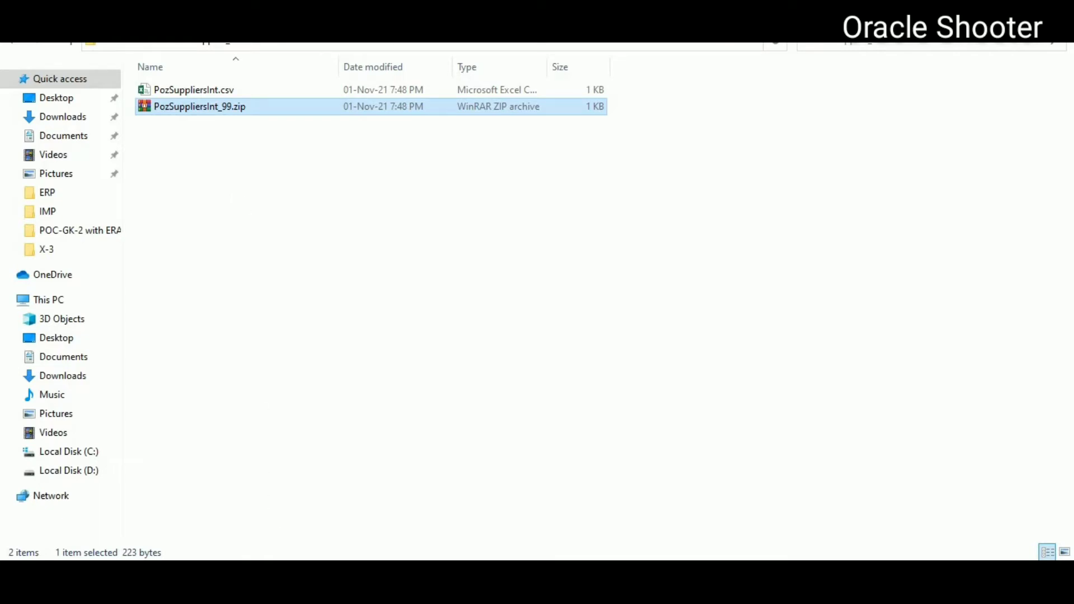
Step: Switch to Oracle Fusion in the browser and open Scheduled Processes from the home page
left_click(369, 509)
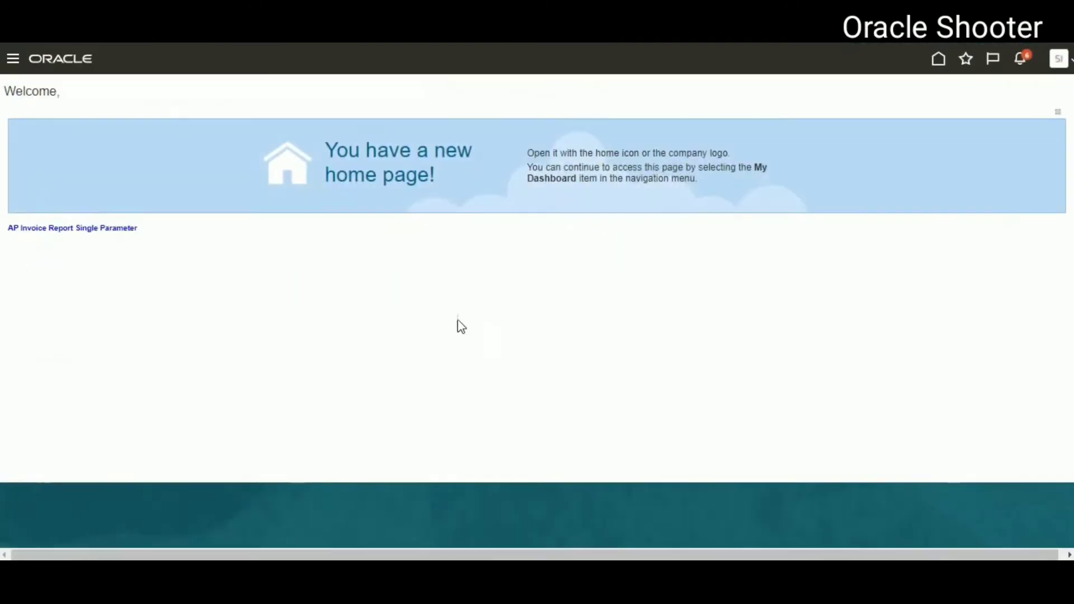
left_click(939, 66)
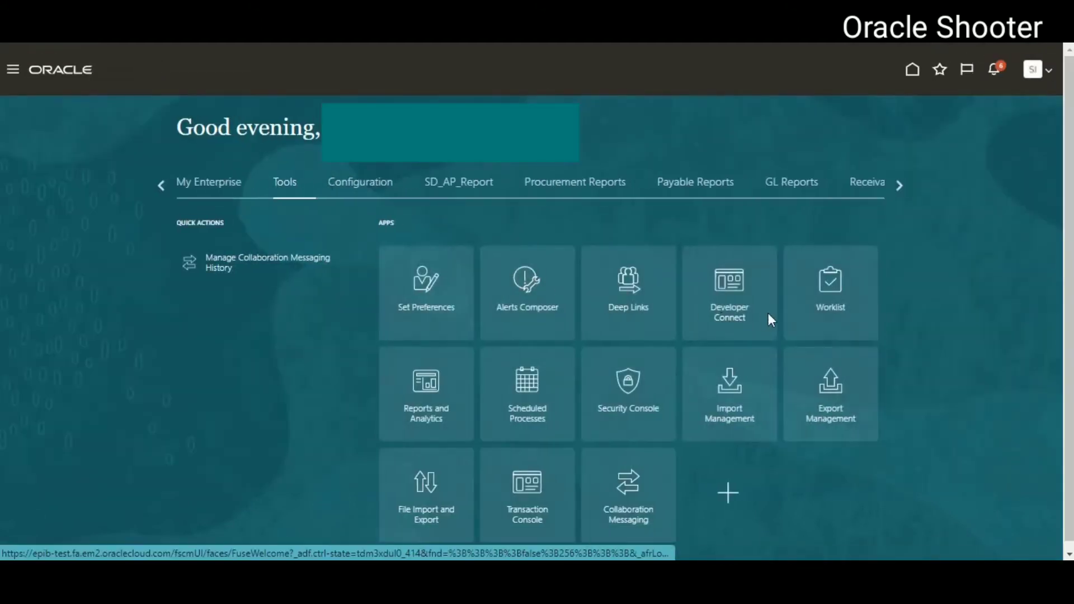
left_click(528, 391)
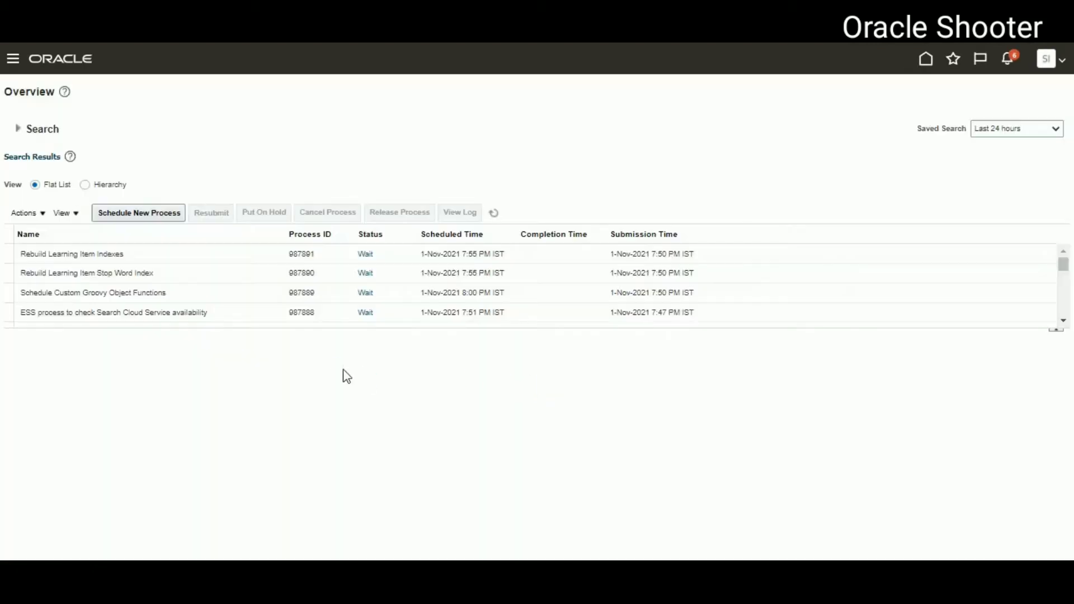
Step: Schedule a new Load Interface File for Import job and set its Import Process to Import Suppliers
left_click(118, 218)
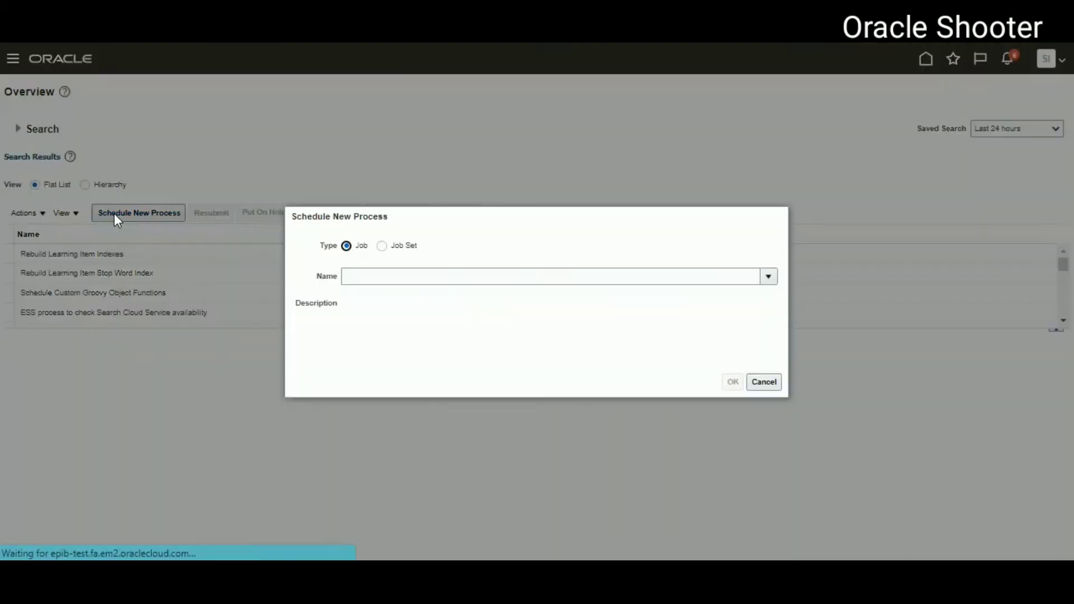
left_click(376, 280)
type("Load Interface File for Import")
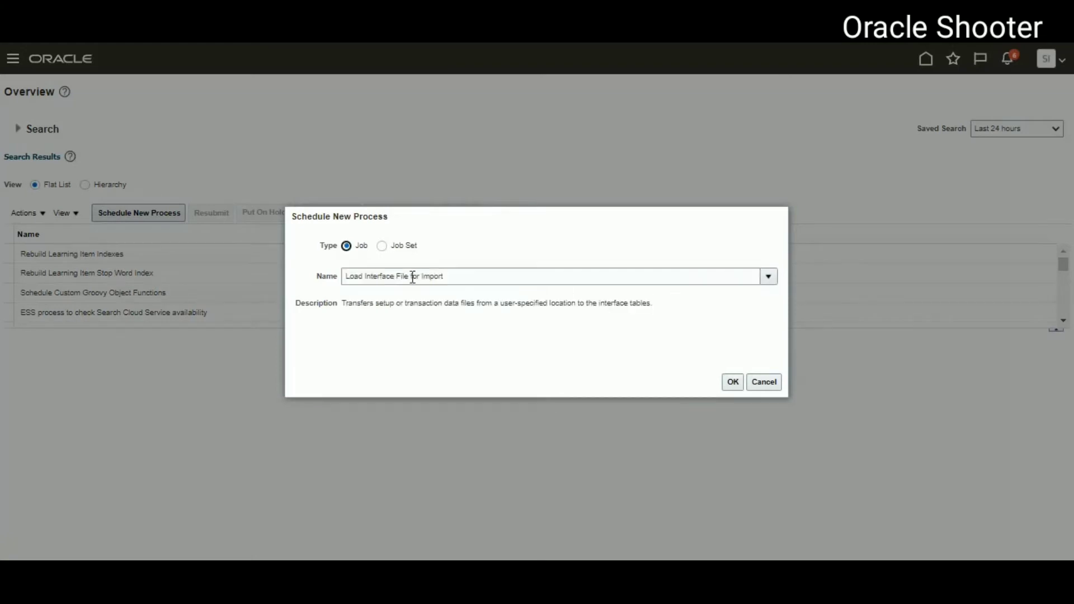
left_click_drag(449, 281, 343, 278)
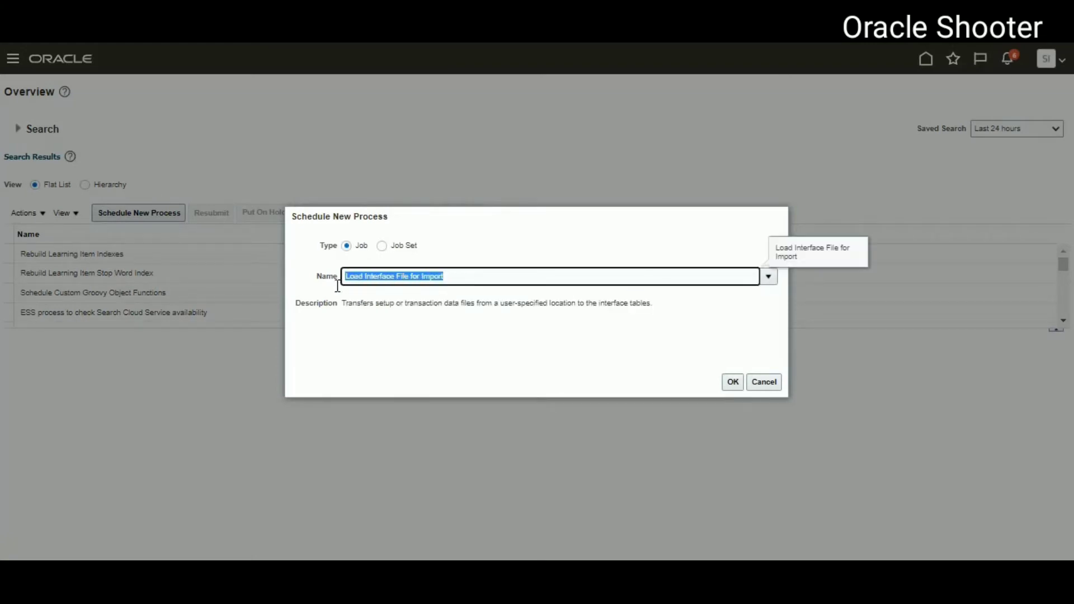
left_click(730, 385)
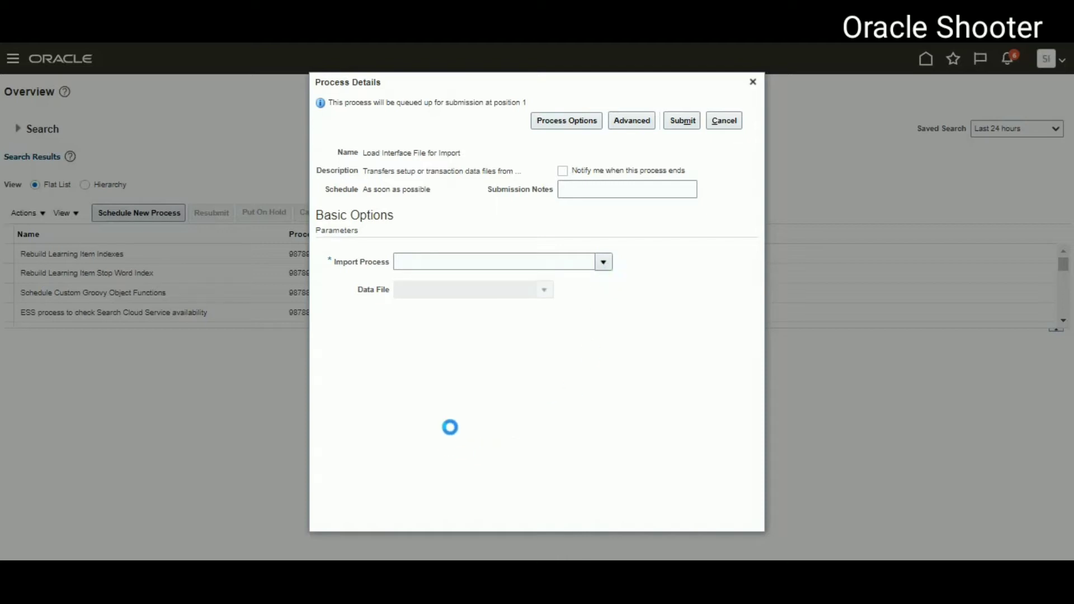
type("iMP")
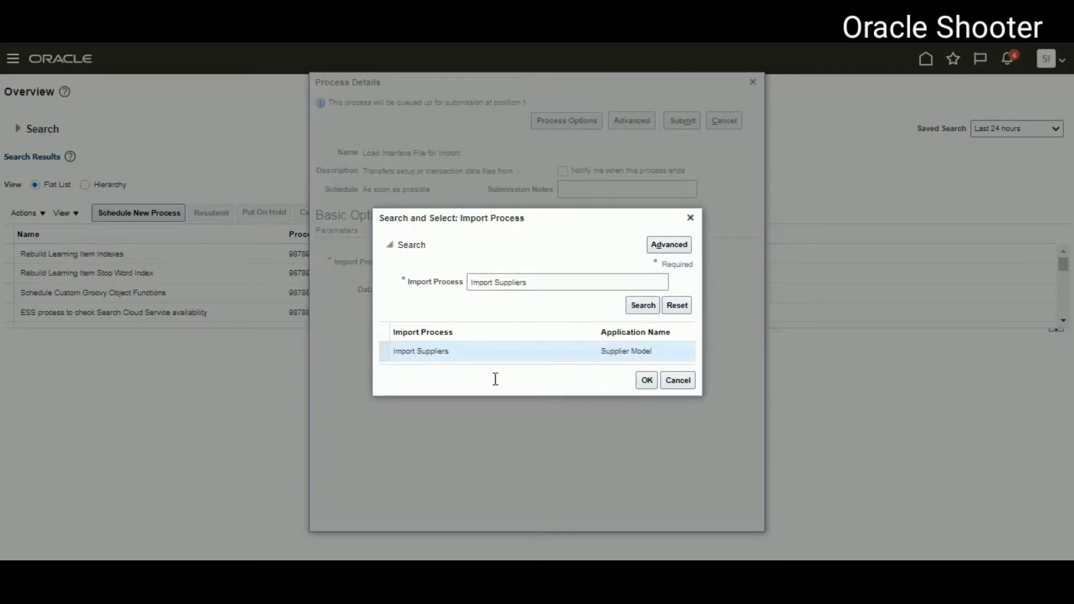
left_click(645, 381)
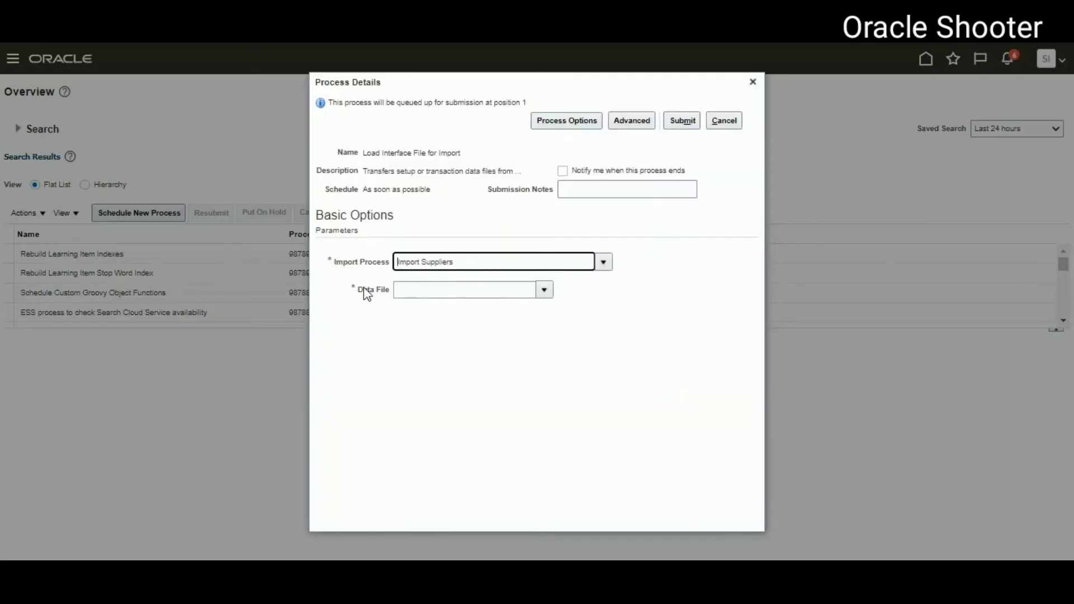
Step: Upload PozSuppliersInt_99.zip from the Supplier_FBDI folder on the Desktop as the job's Data File
left_click(543, 290)
left_click(544, 290)
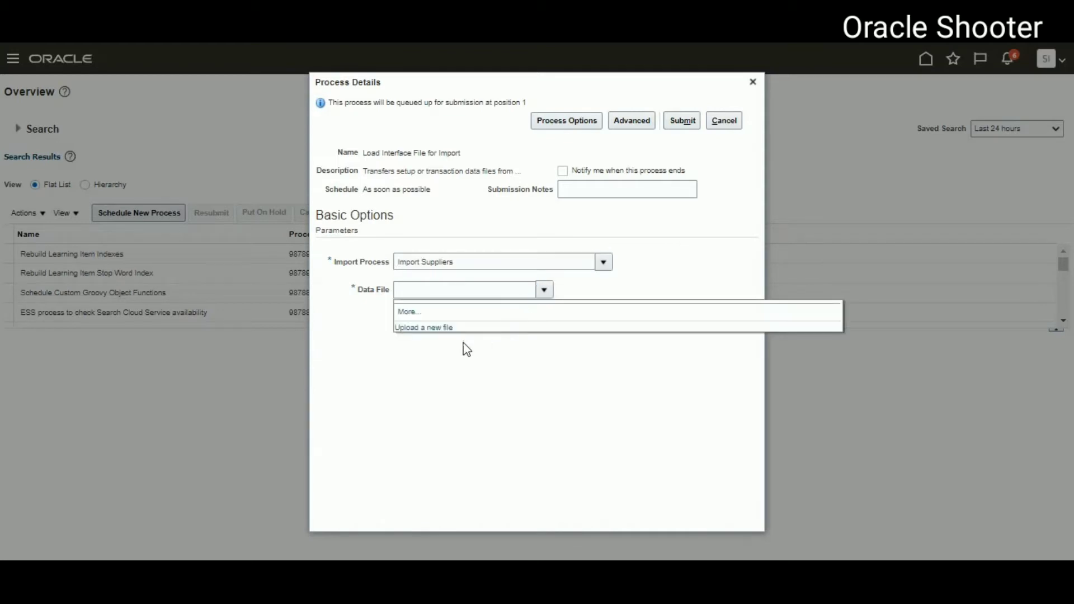
left_click(426, 330)
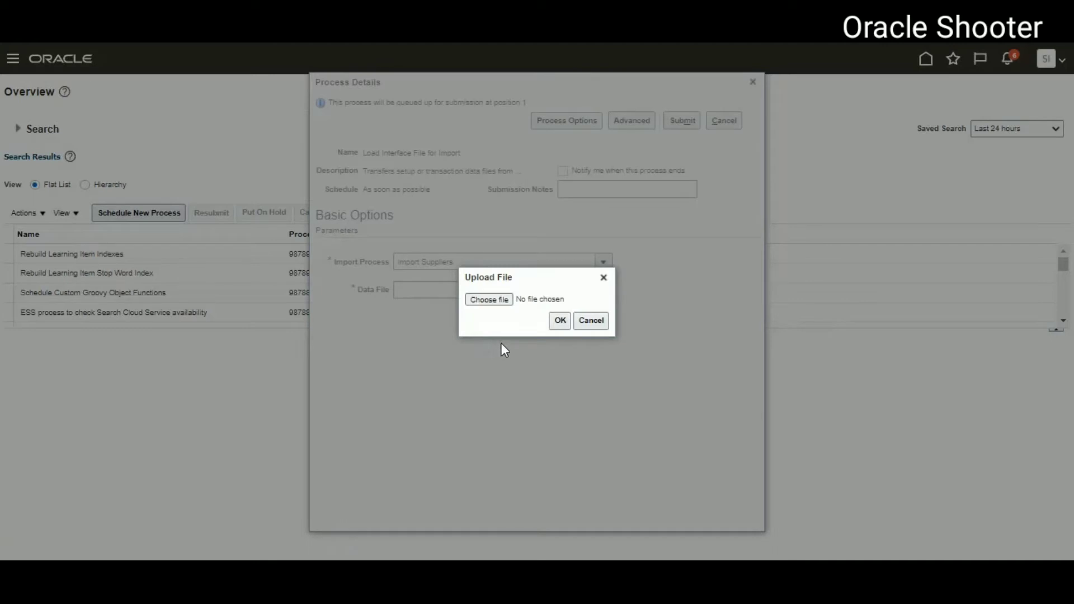
left_click(488, 301)
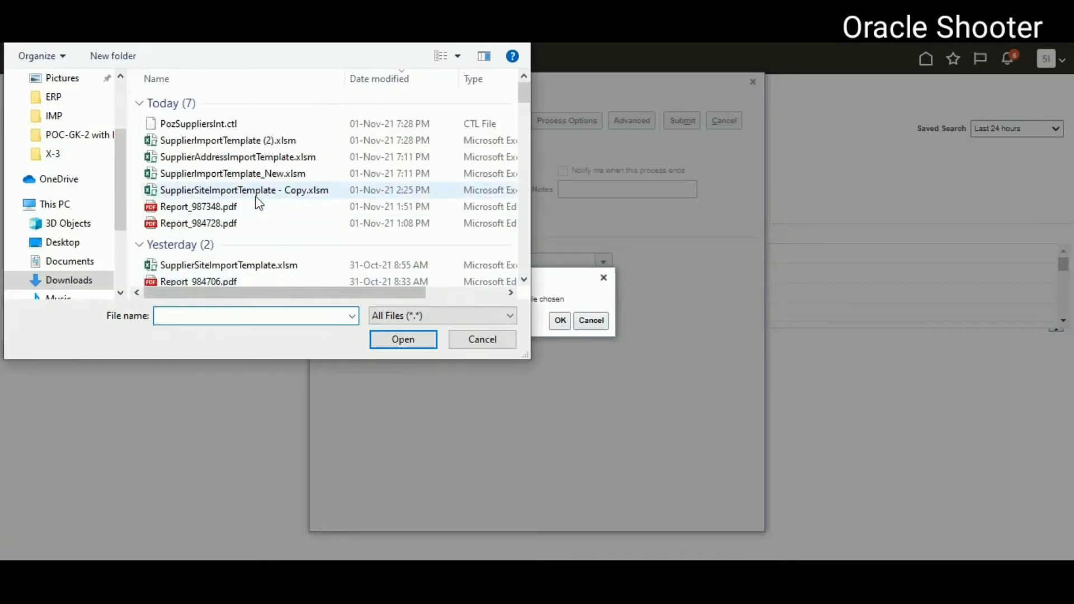
left_click(66, 242)
double_click(186, 136)
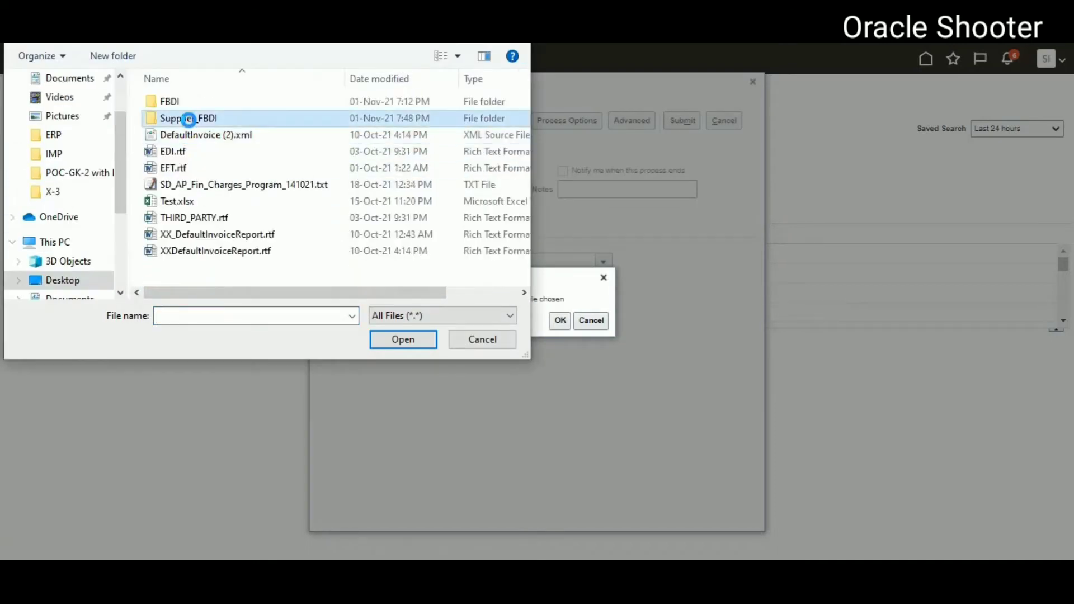
double_click(189, 117)
left_click(199, 119)
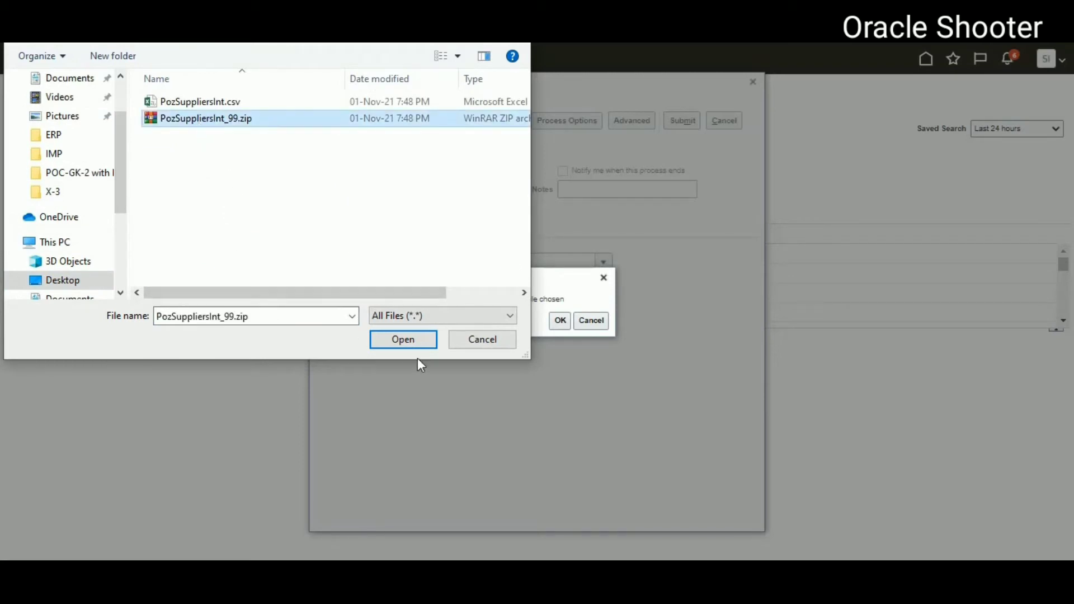
left_click(401, 343)
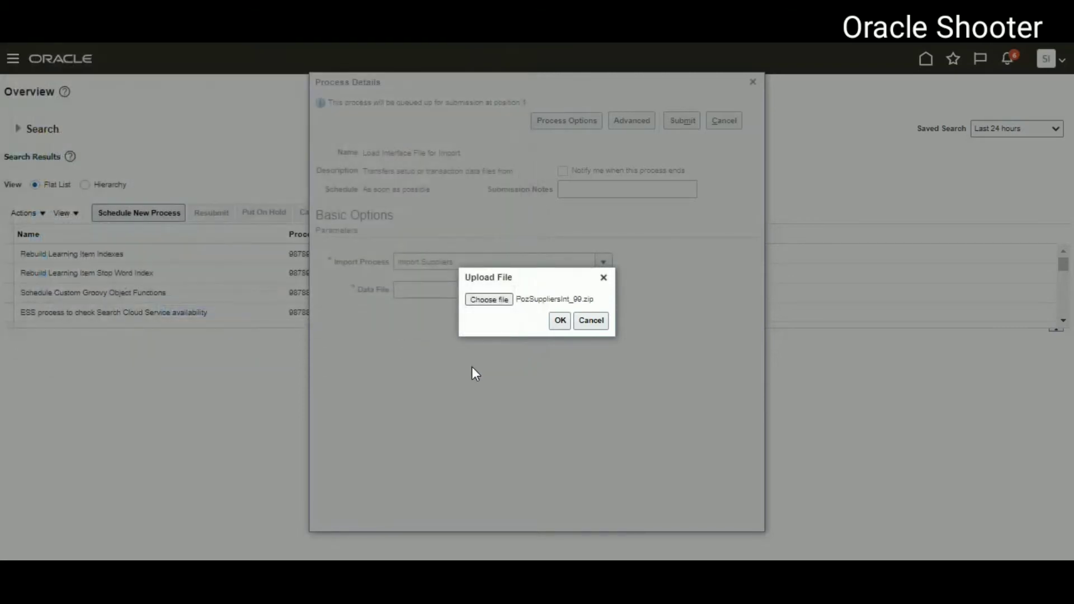
left_click(561, 320)
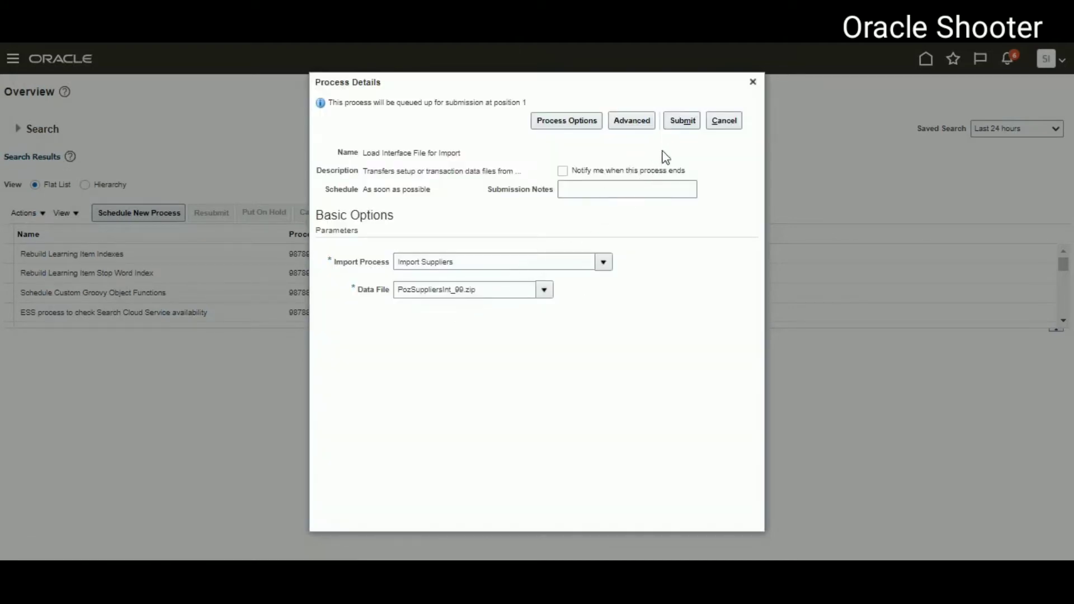
Step: Submit the load process, close its confirmation and check the Load Interface File for Import run in the process list
left_click(680, 122)
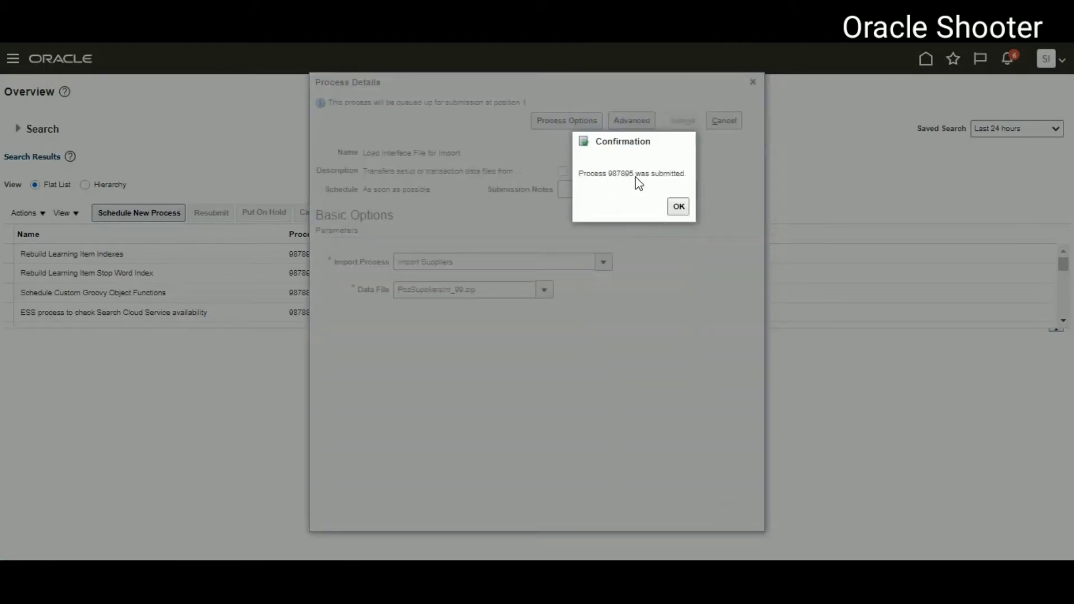
left_click(678, 208)
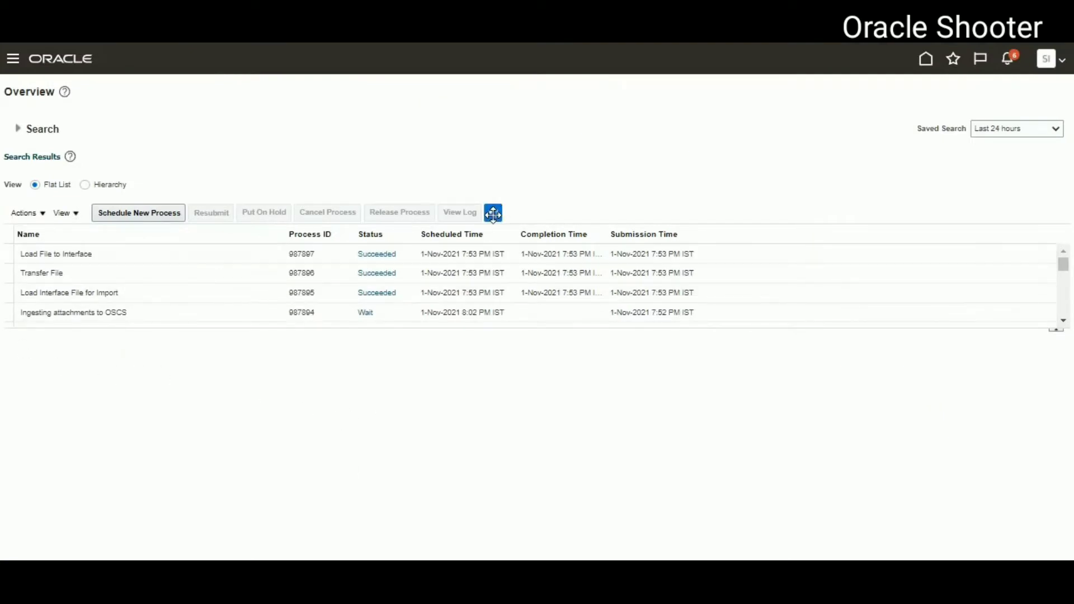
left_click(38, 290)
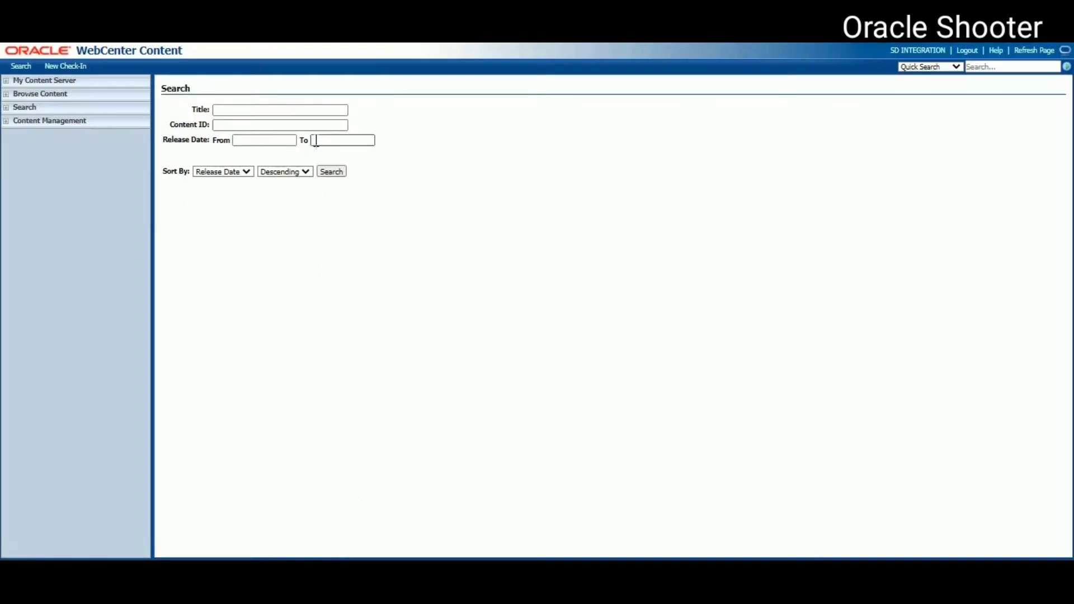
Step: Copy the ZIP file's name from File Explorer, search WebCenter Content for it by title, and expand the Content Management section
left_click(223, 124)
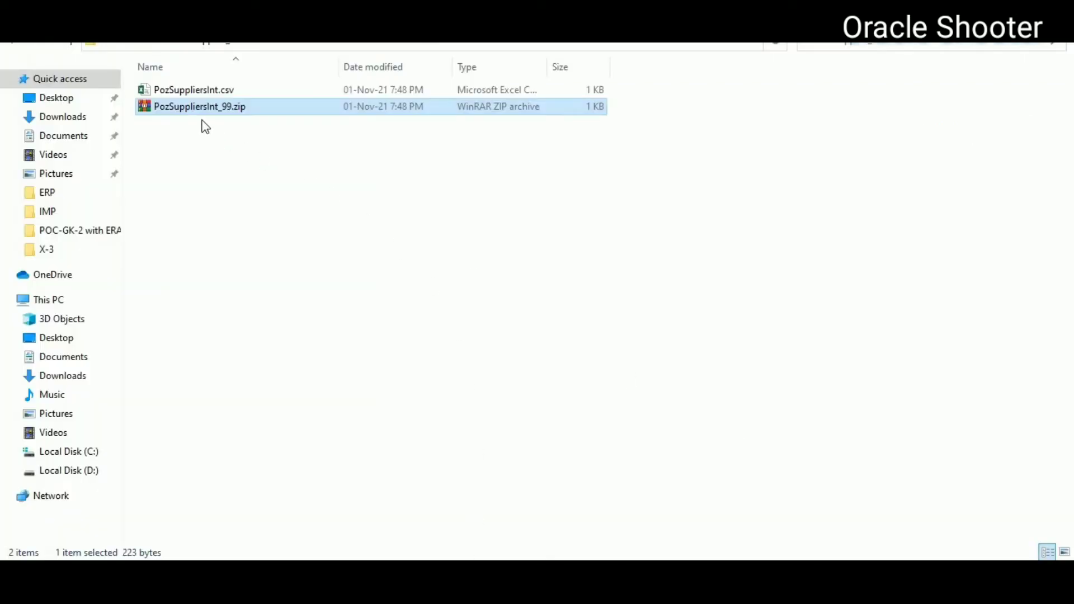
key("F2")
key("ctrl+c")
left_click(362, 311)
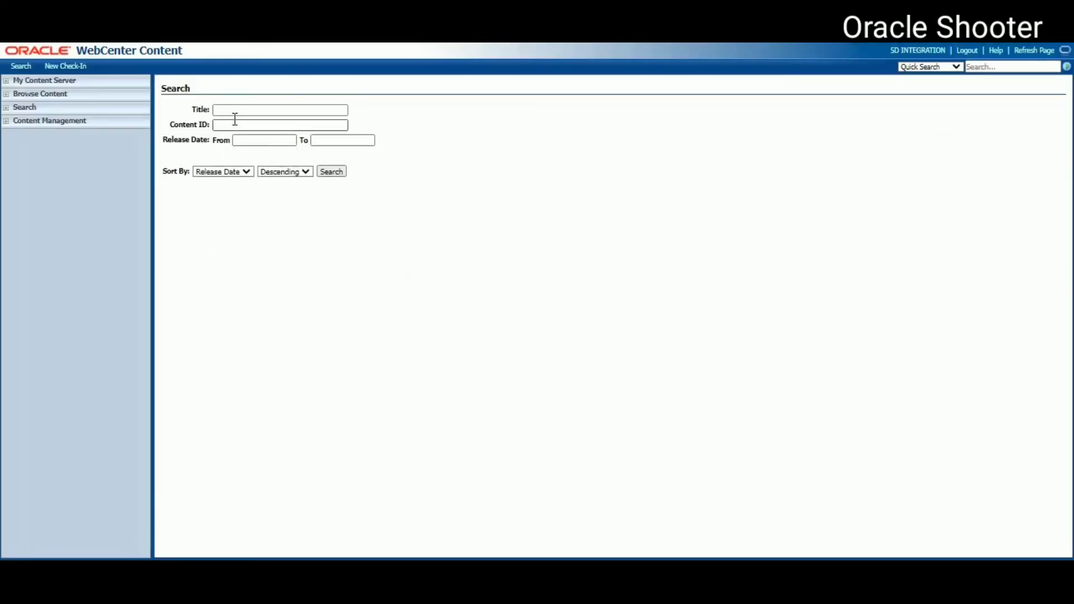
left_click(237, 109)
key("ctrl+v")
left_click(330, 172)
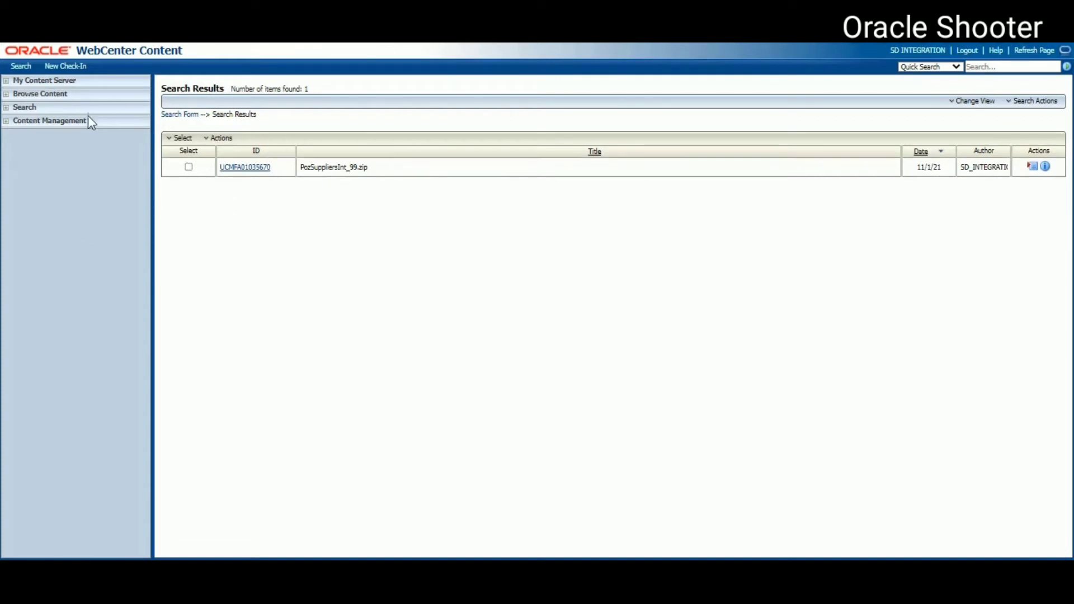
left_click(9, 121)
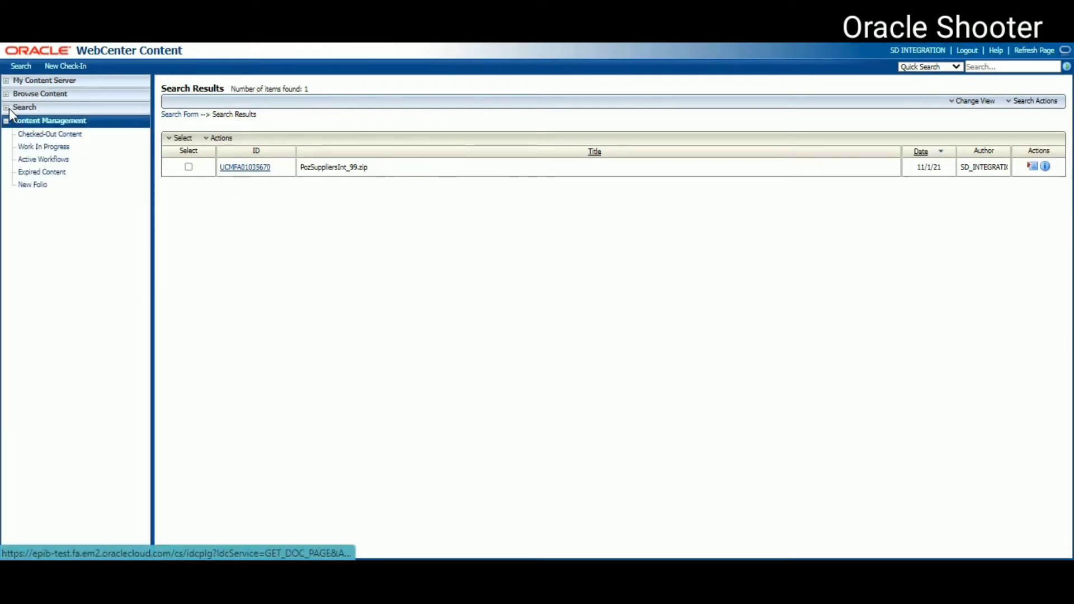
Step: Browse the content folders, download the PozSuppliersInt_99.zip item from the search results and open the downloaded archive
left_click(9, 107)
left_click(12, 94)
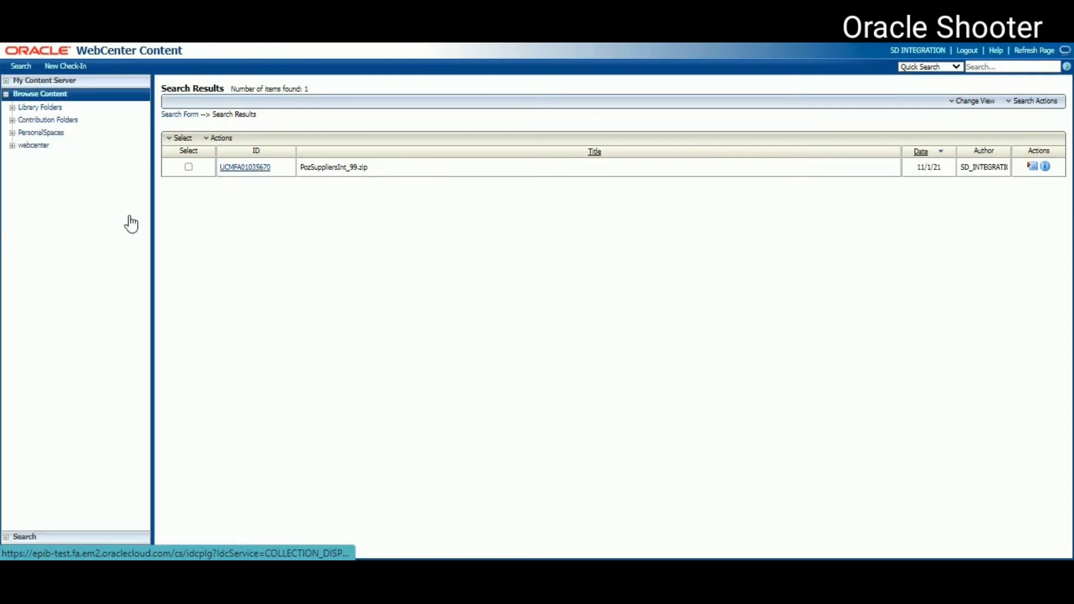
left_click(246, 169)
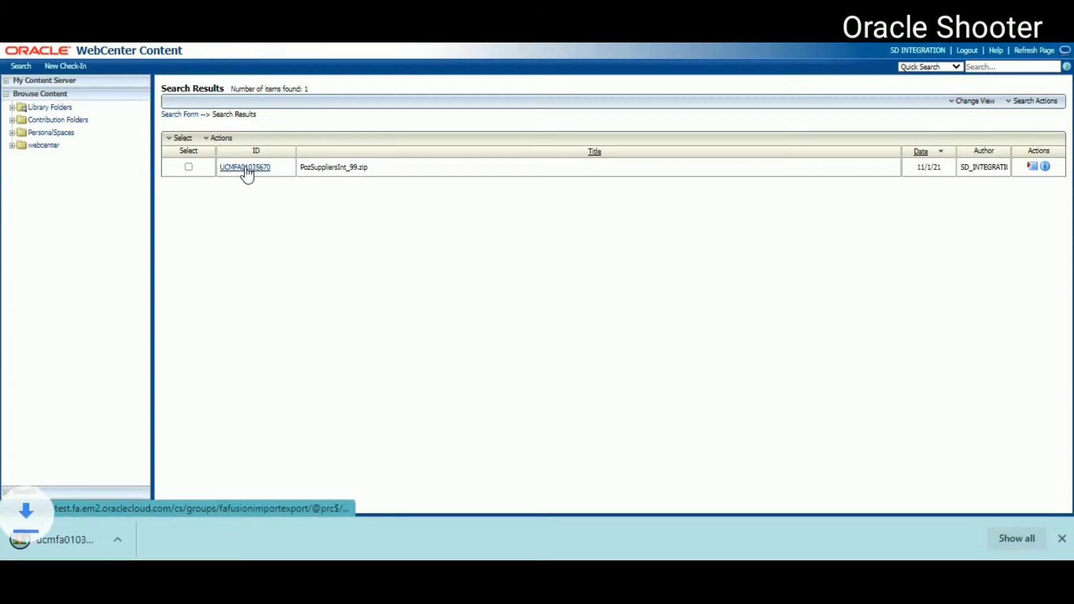
left_click(93, 551)
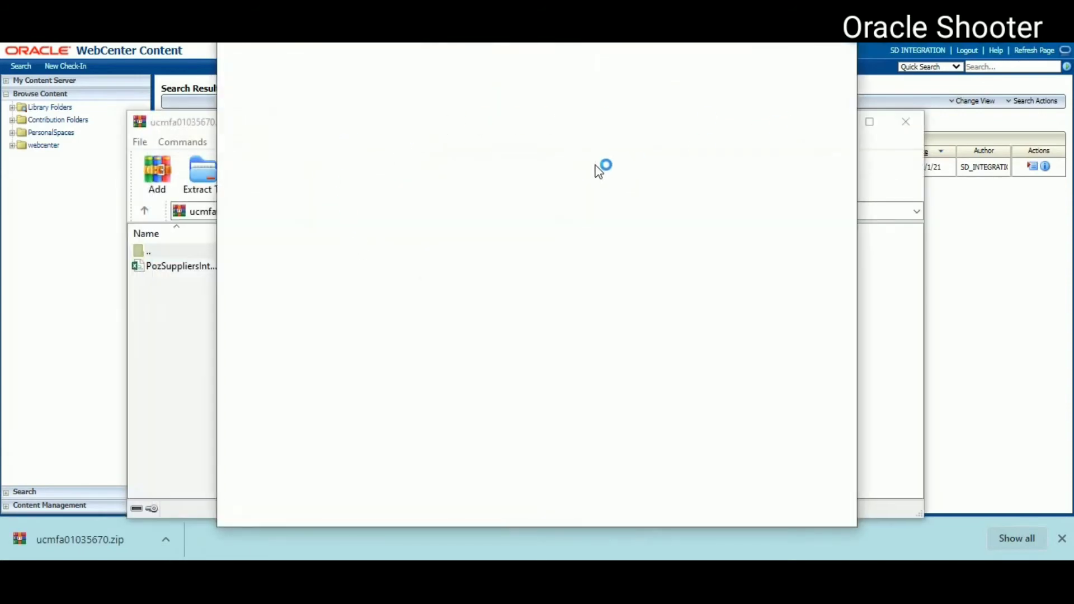
left_click(826, 62)
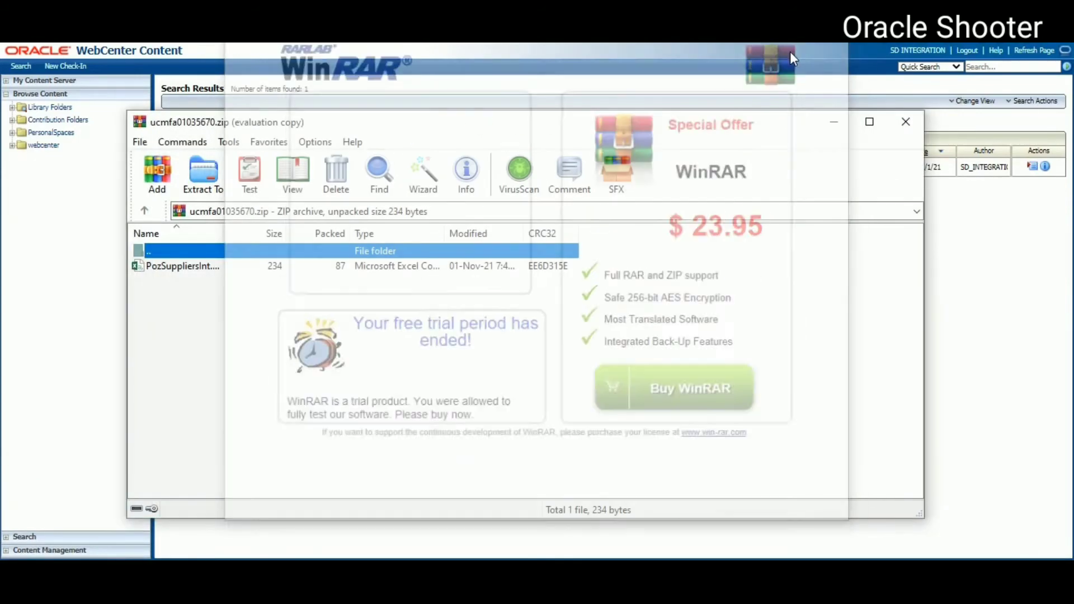
Step: Extract the downloaded archive to the Downloads folder and open the PozSuppliersInt CSV from the ucmfa01035670 folder
left_click(203, 173)
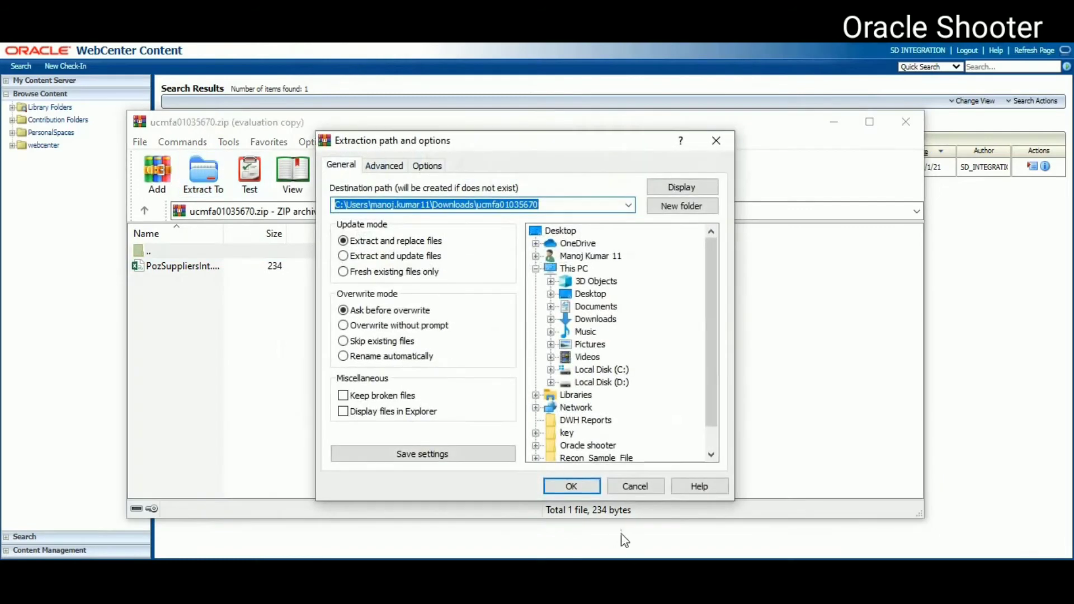
left_click(570, 486)
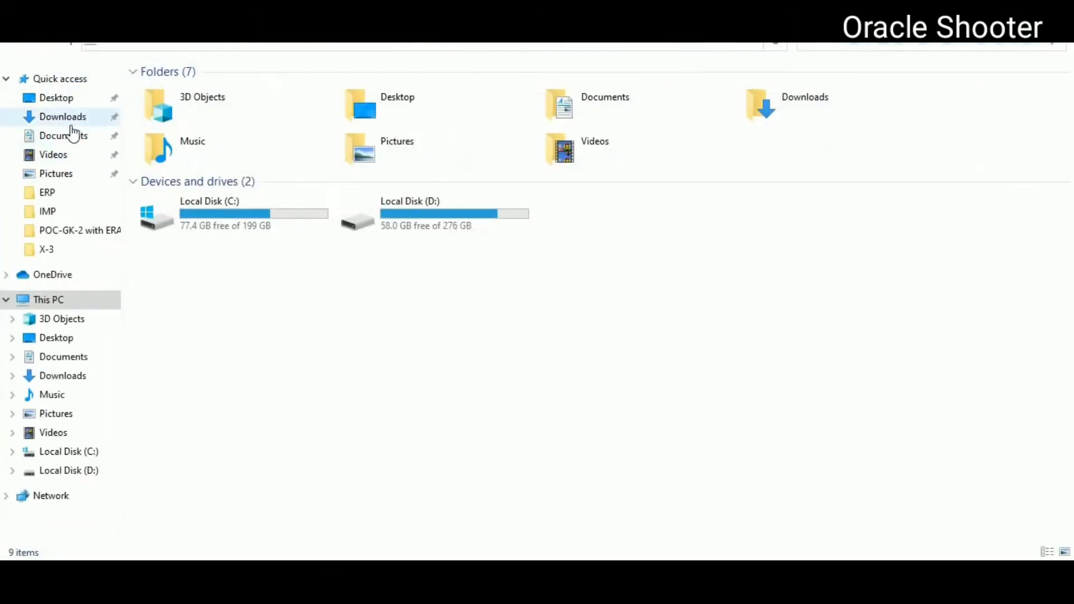
left_click(72, 118)
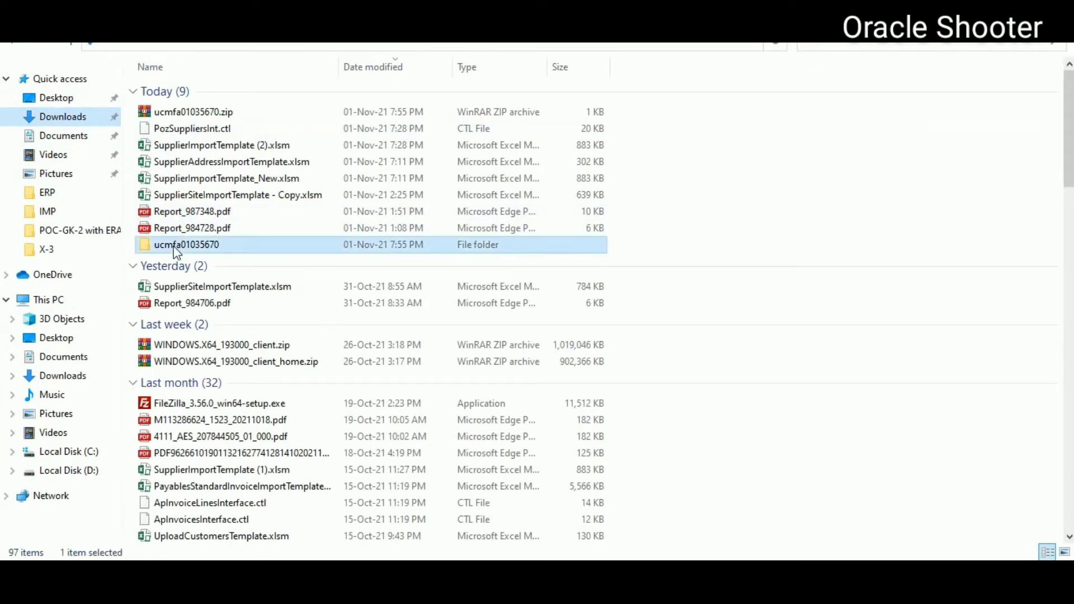
double_click(178, 245)
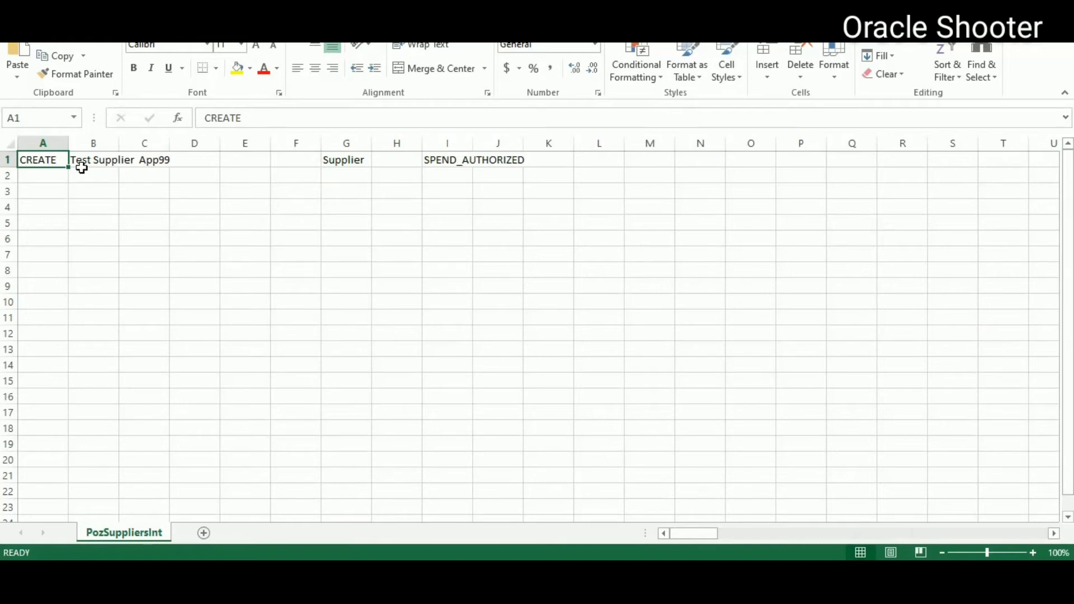
Step: Compare row 1 of the extracted CSV with the supplier row in the template's POZ_SUPPLIERS_INT sheet
left_click(7, 159)
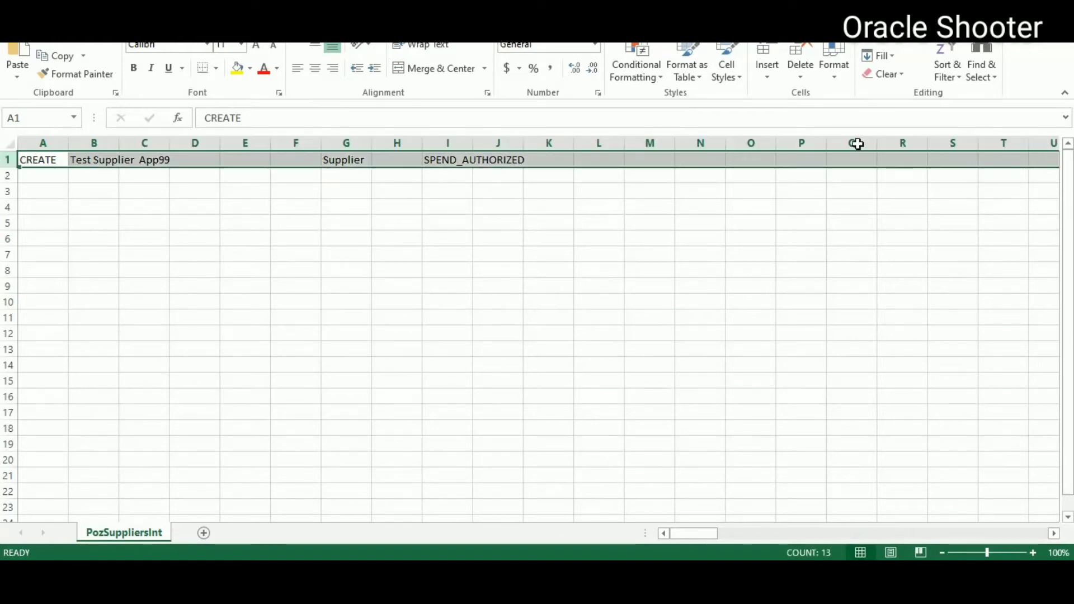
key("alt+Tab")
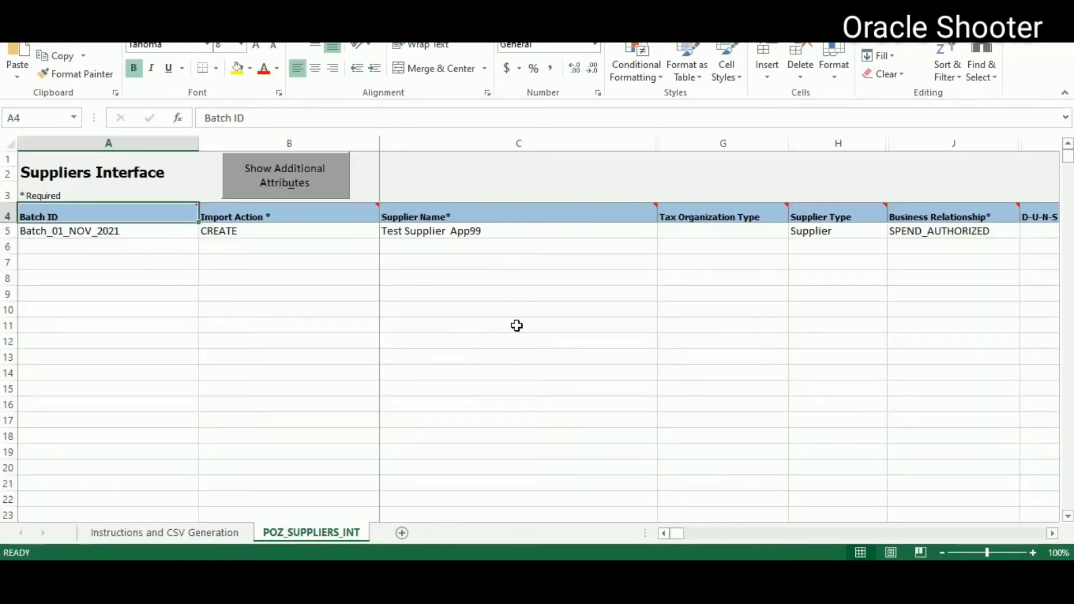
left_click(426, 230)
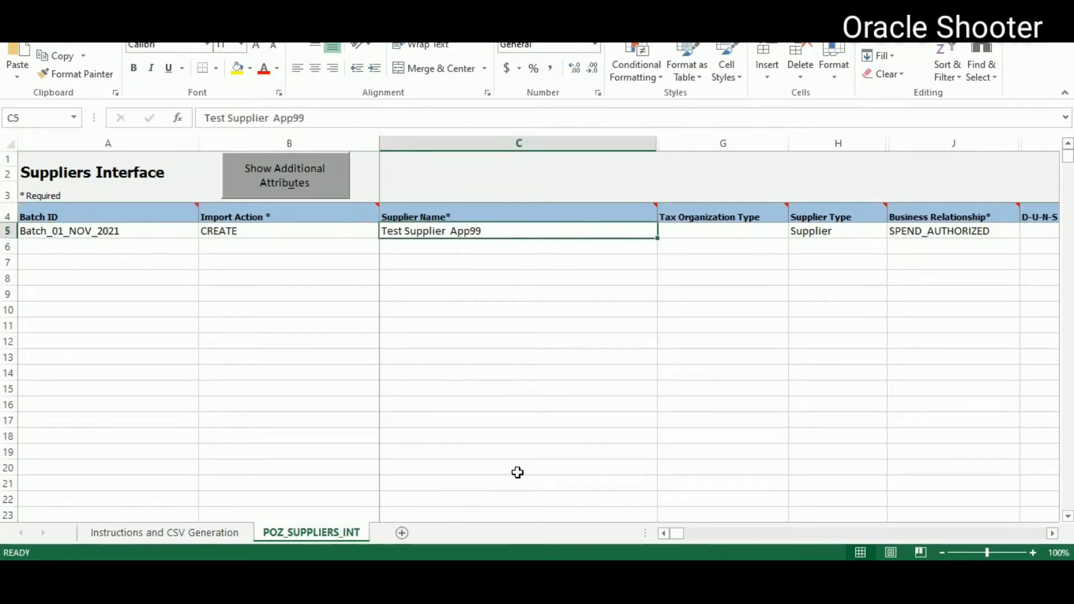
Step: Switch to the FBDI flow diagram and mark the content upload and interface table load boxes with freehand circles and a connecting arrow
key("alt+Tab")
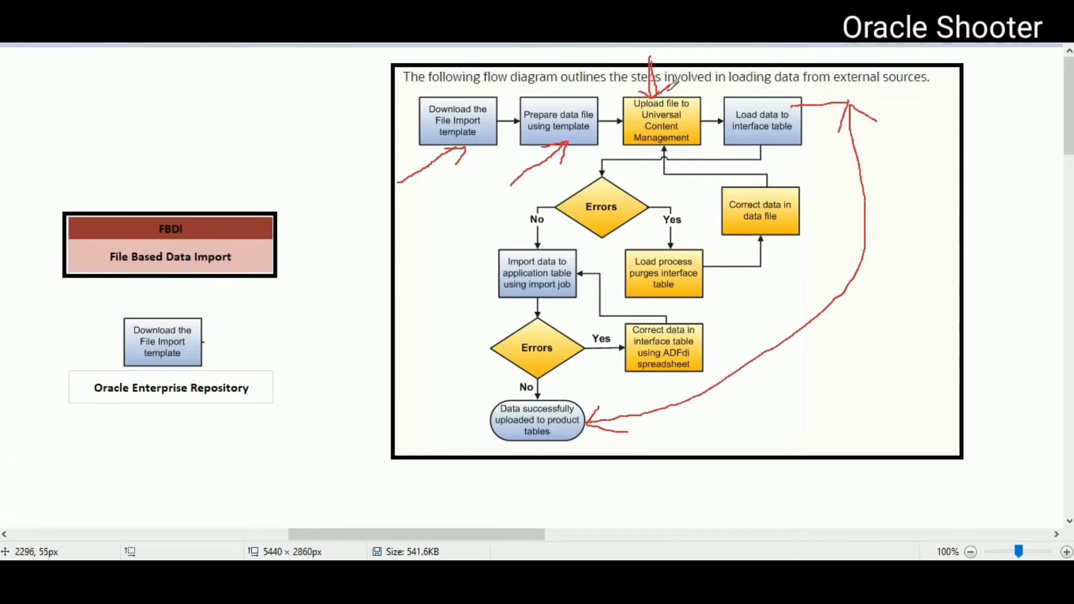
mouse_move(631, 90)
left_mouse_down()
mouse_move(651, 153)
mouse_move(691, 104)
mouse_move(650, 84)
mouse_move(647, 93)
mouse_move(697, 66)
mouse_move(734, 67)
mouse_move(755, 91)
mouse_move(742, 93)
mouse_move(762, 90)
mouse_move(720, 115)
mouse_move(805, 139)
mouse_move(789, 101)
left_mouse_up()
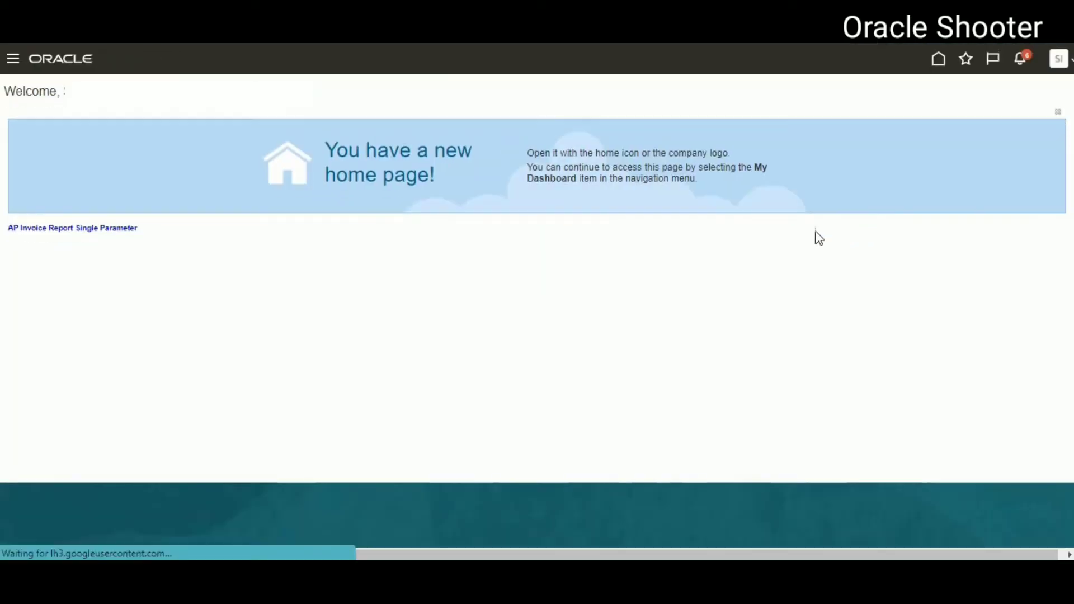
Step: Return to Oracle Fusion, browse the Reports and Analytics catalog and open the SUP_INT data model in My Folders/Testing for editing
left_click(938, 59)
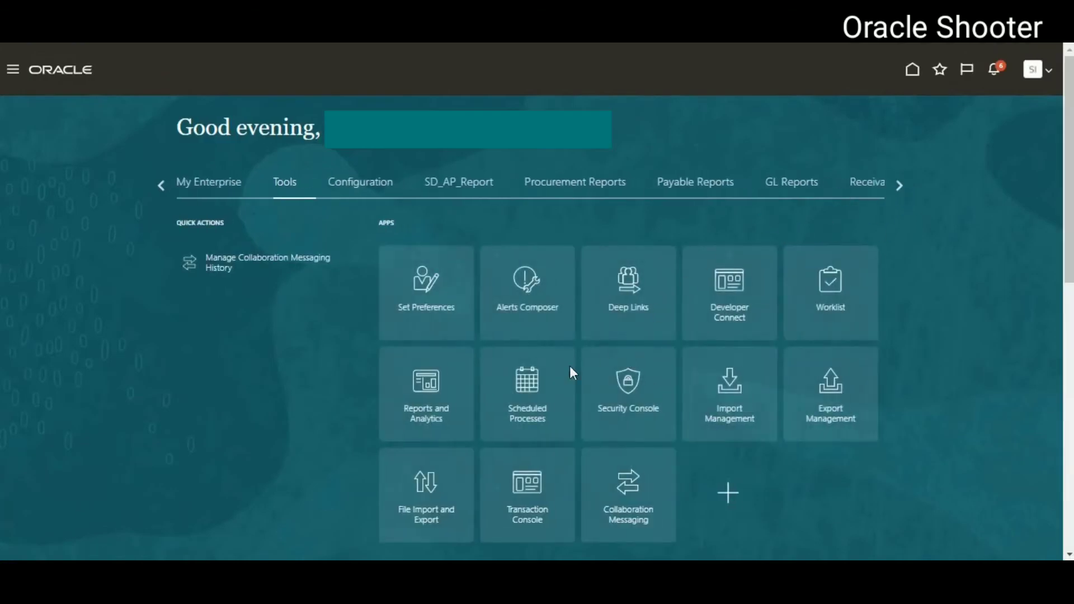
left_click(444, 369)
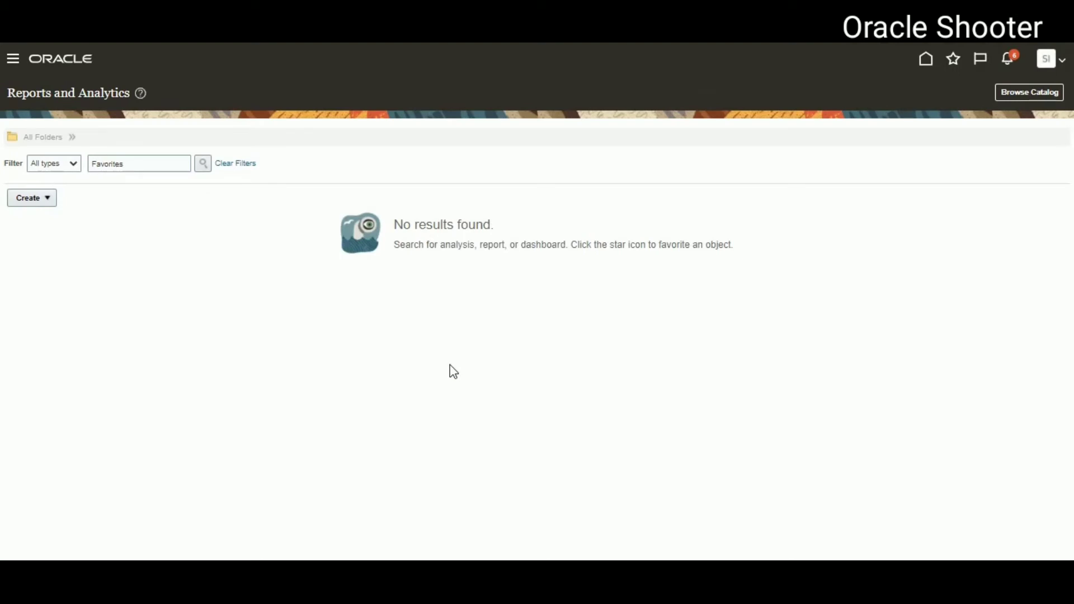
left_click(1031, 93)
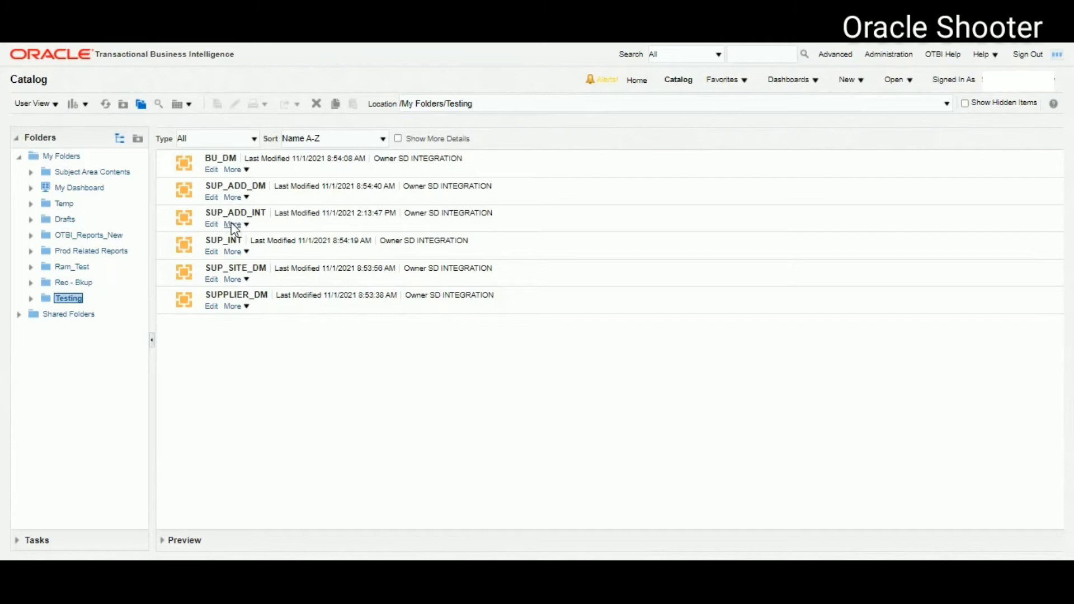
left_click(213, 252)
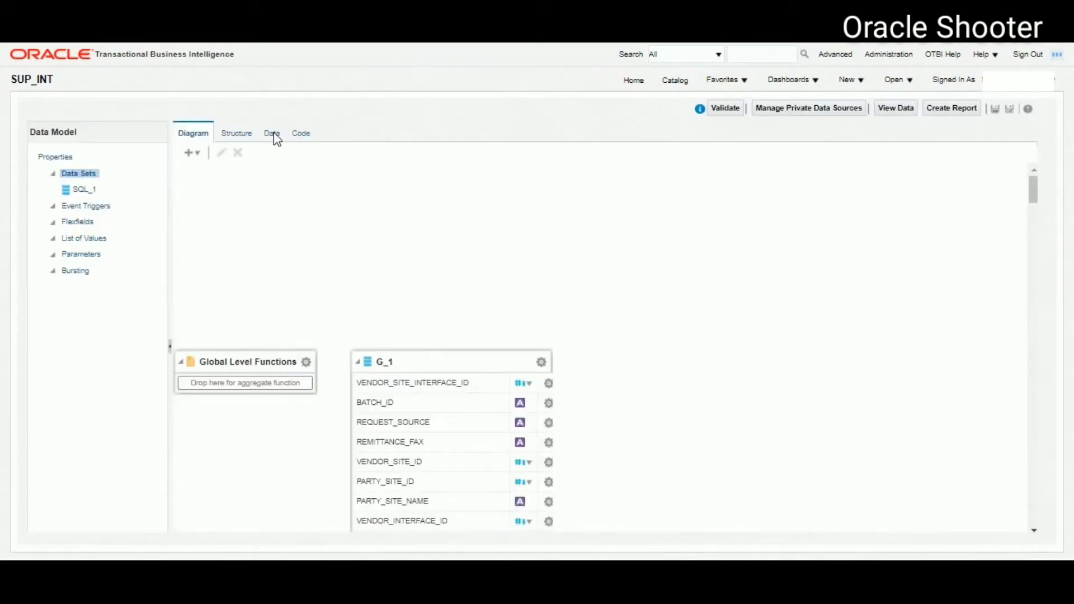
left_click(274, 135)
left_click(193, 135)
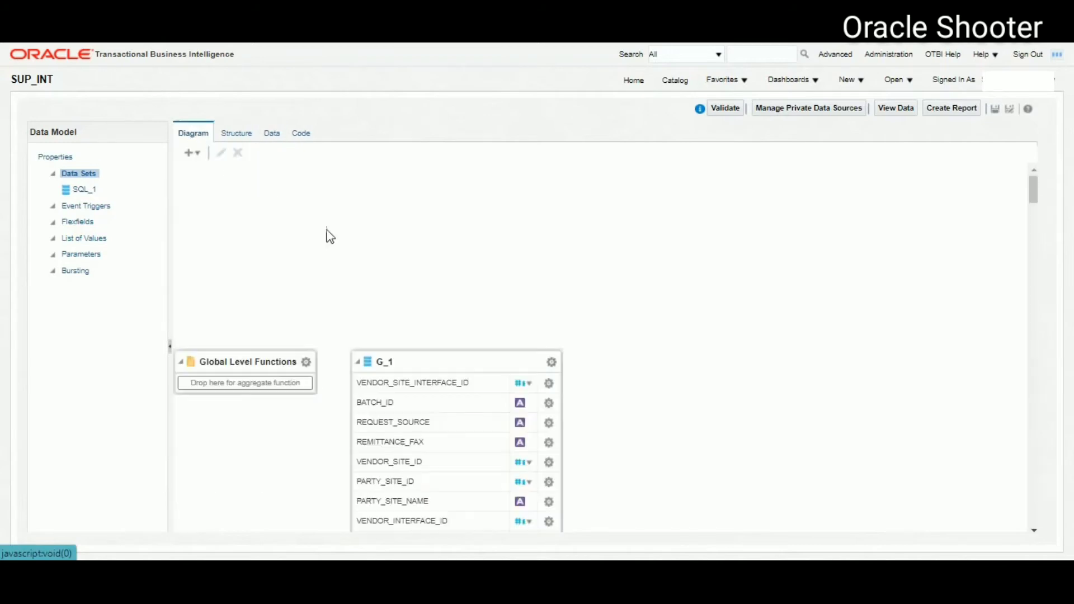
Step: Open the SQL_1 data set and check which table its query selects from
left_click(417, 361)
left_click(220, 153)
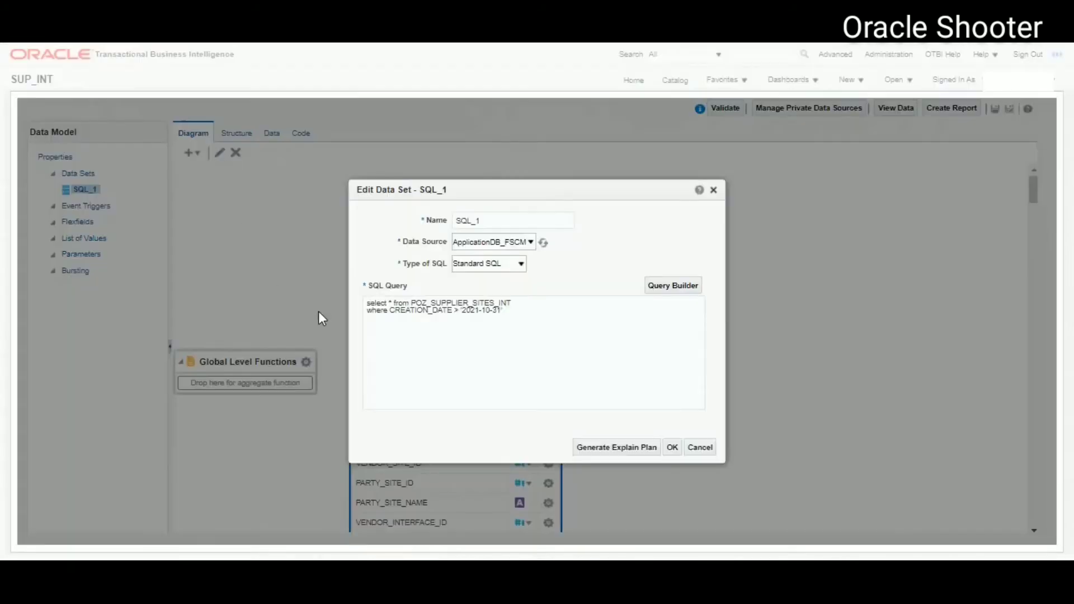
left_click_drag(411, 302, 510, 303)
left_click(671, 447)
Step: Change the SQL_1 query's table to POZ_SUPPLIERS_INT, checking the name against the template's Instructions and CSV Generation sheet
left_click(378, 197)
left_click(220, 154)
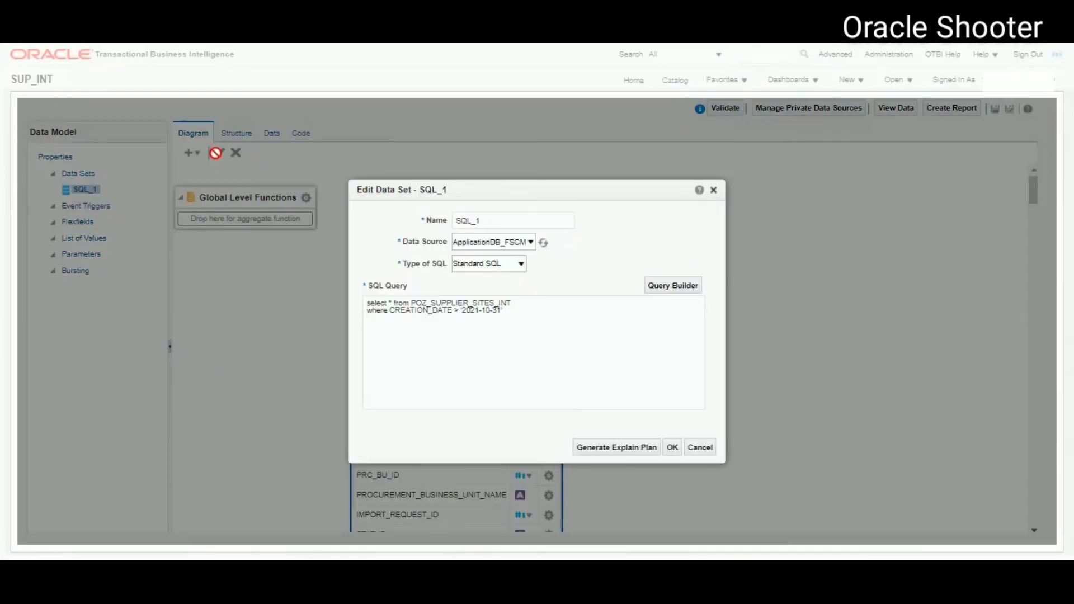
left_click(524, 304)
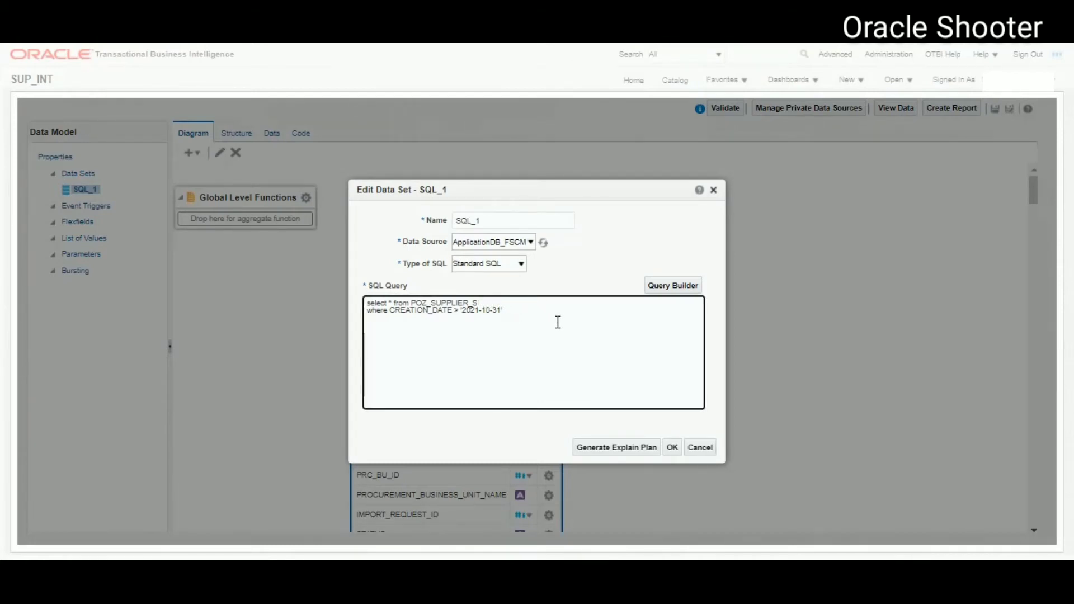
type("INT")
key("alt+Tab")
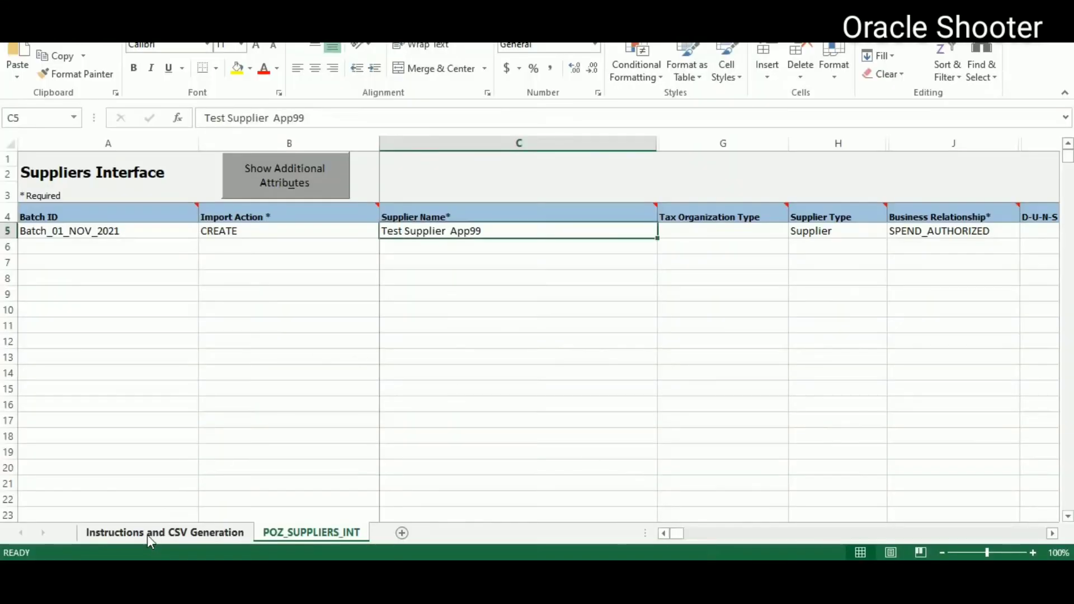
left_click(147, 535)
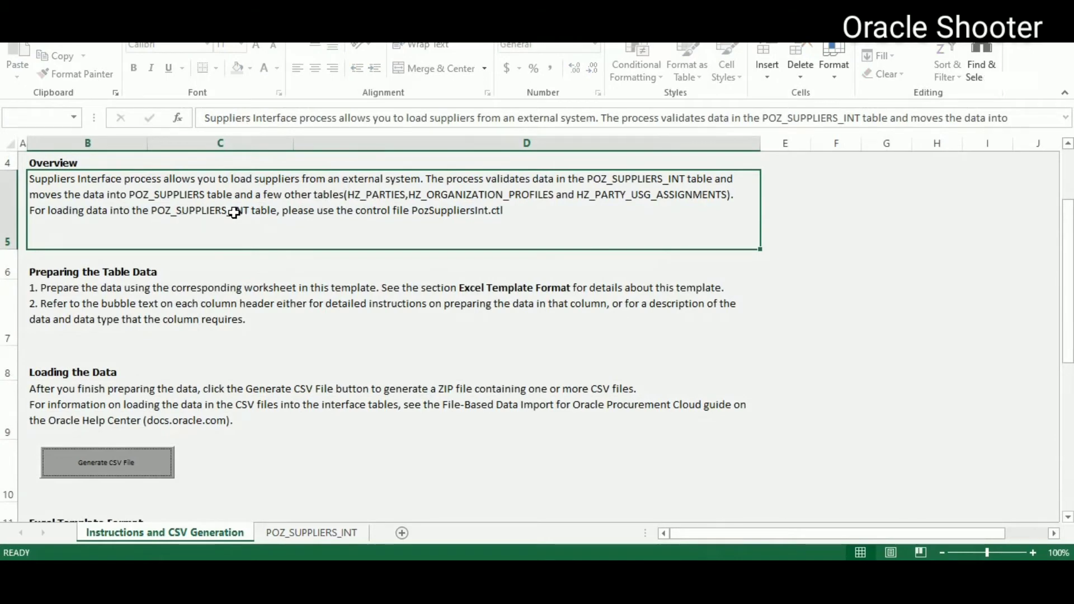
key("alt+Tab")
type("S")
left_click(676, 448)
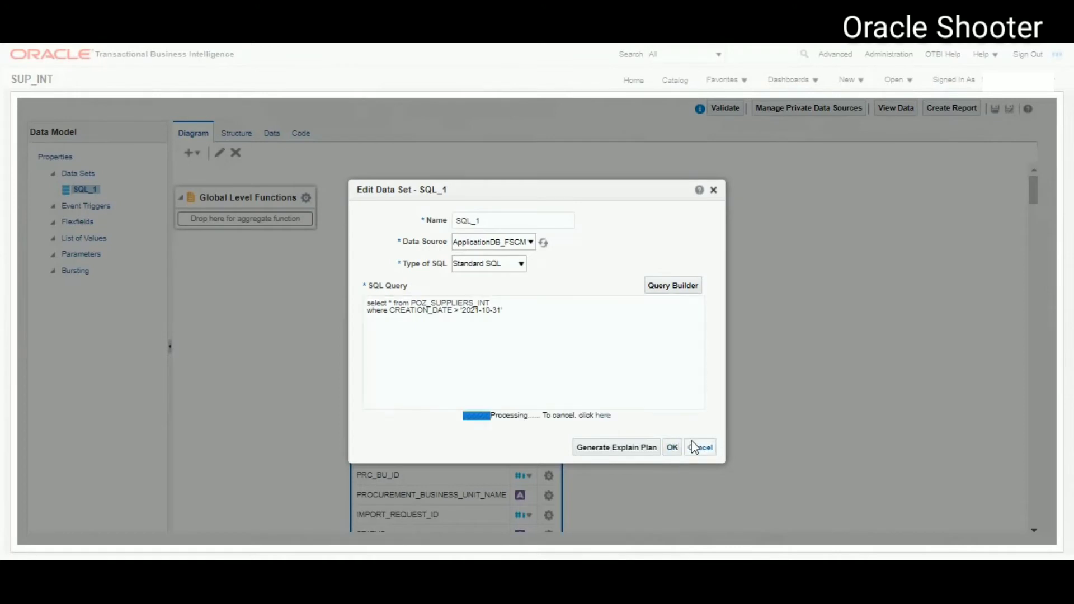
Step: View the data model's output as a table and check the vendor name and batch ID of the Test Supplier App99 record
left_click(273, 134)
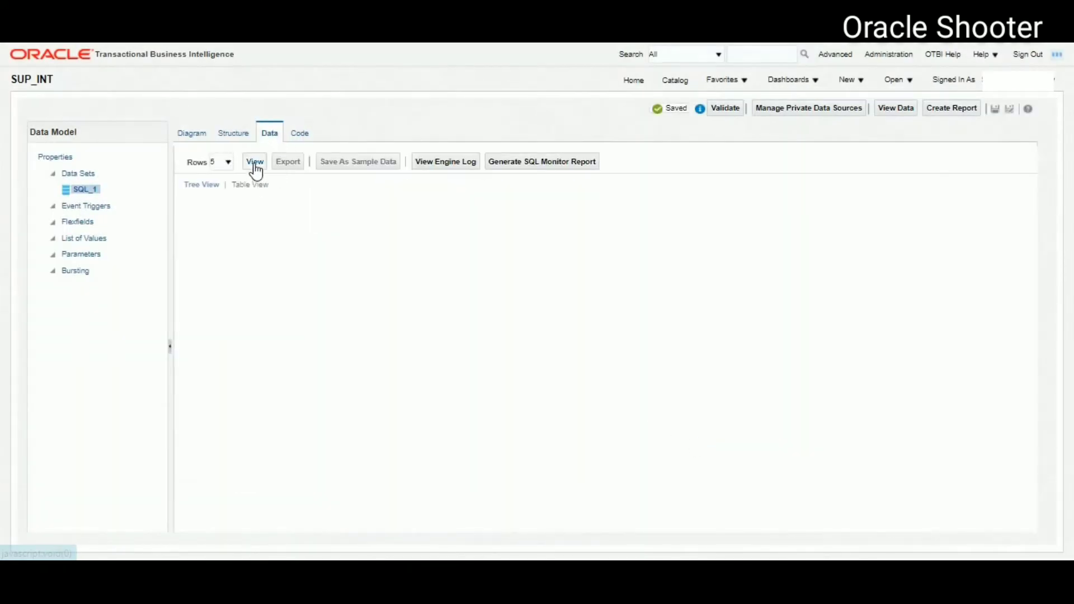
left_click(255, 162)
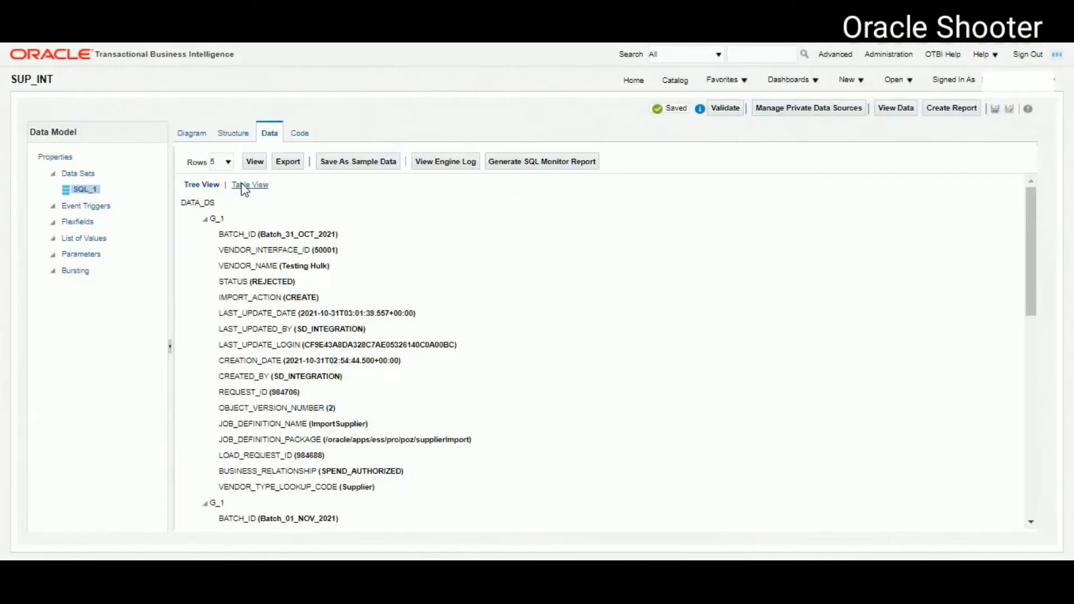
left_click(244, 185)
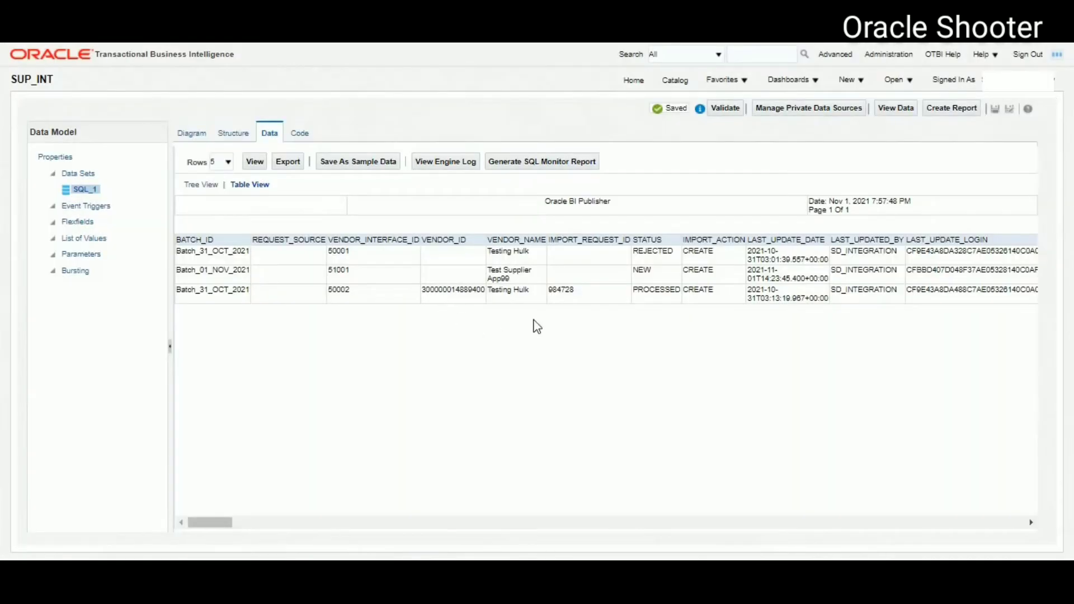
left_click_drag(510, 280, 489, 273)
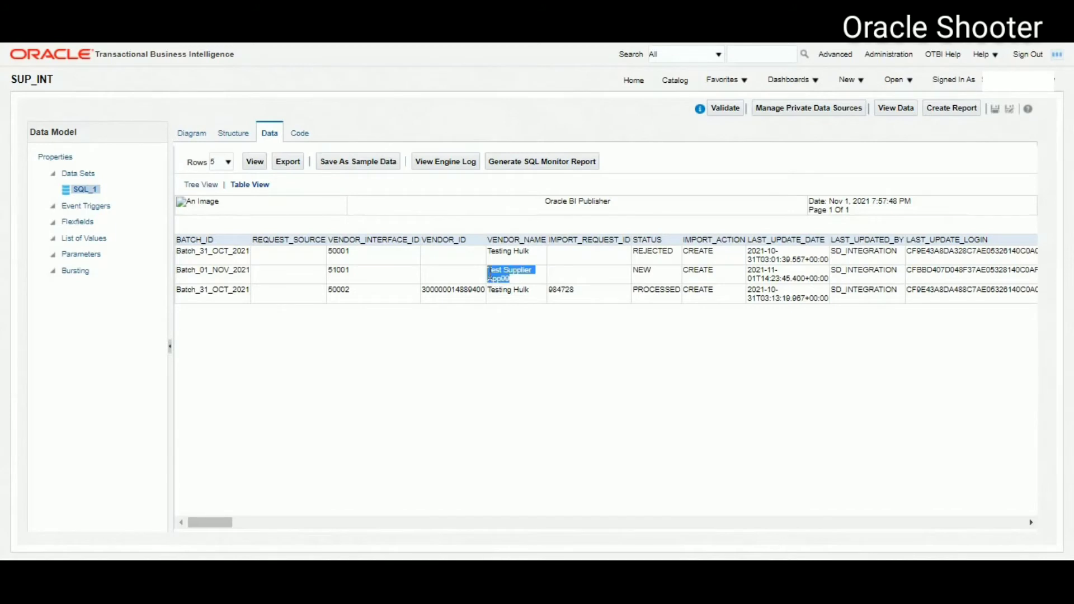
left_click(514, 283)
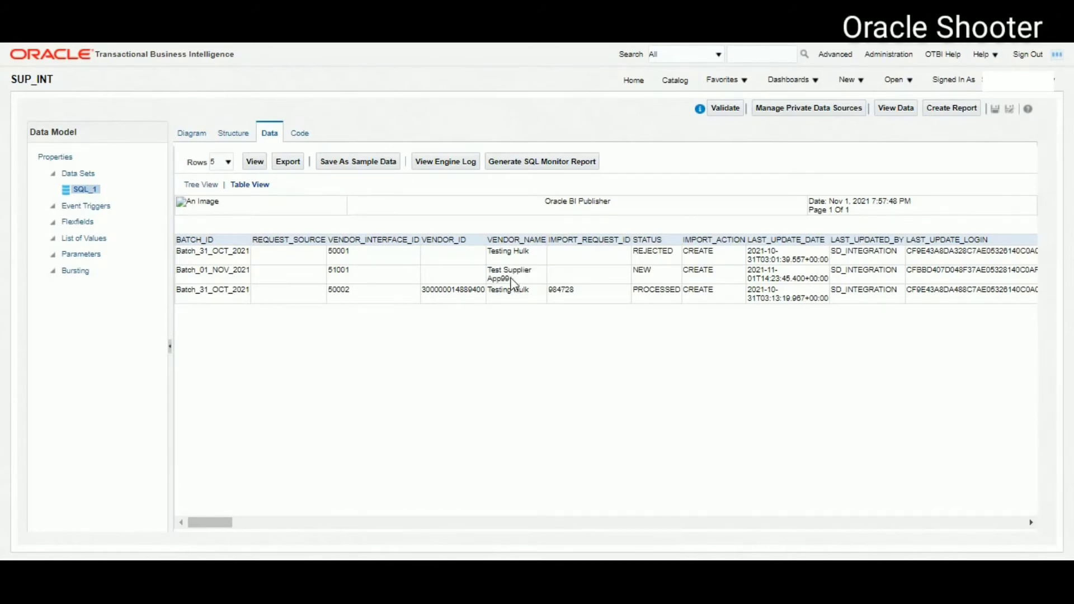
left_click_drag(510, 280, 485, 270)
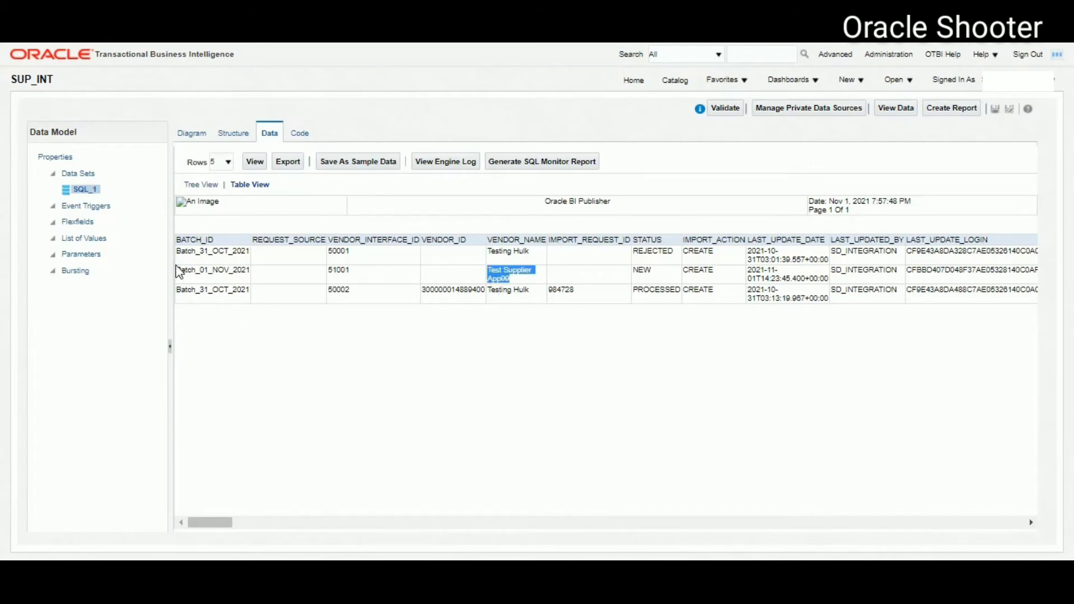
left_click_drag(178, 271, 248, 271)
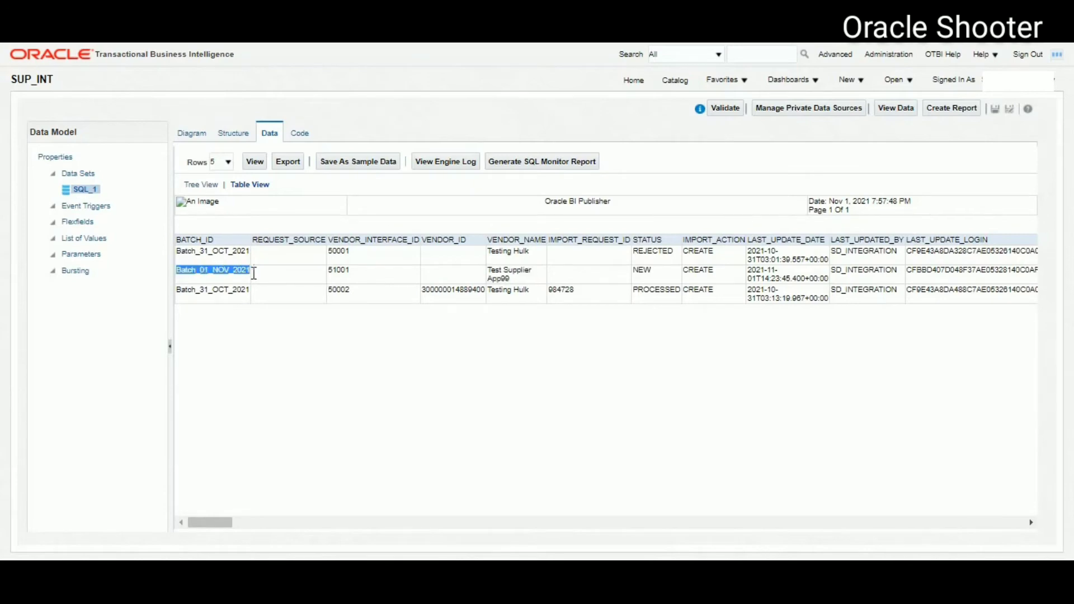
Step: Switch to the flow diagram, tick the interface table load box and circle the box for importing data to the application table
key("alt+Tab")
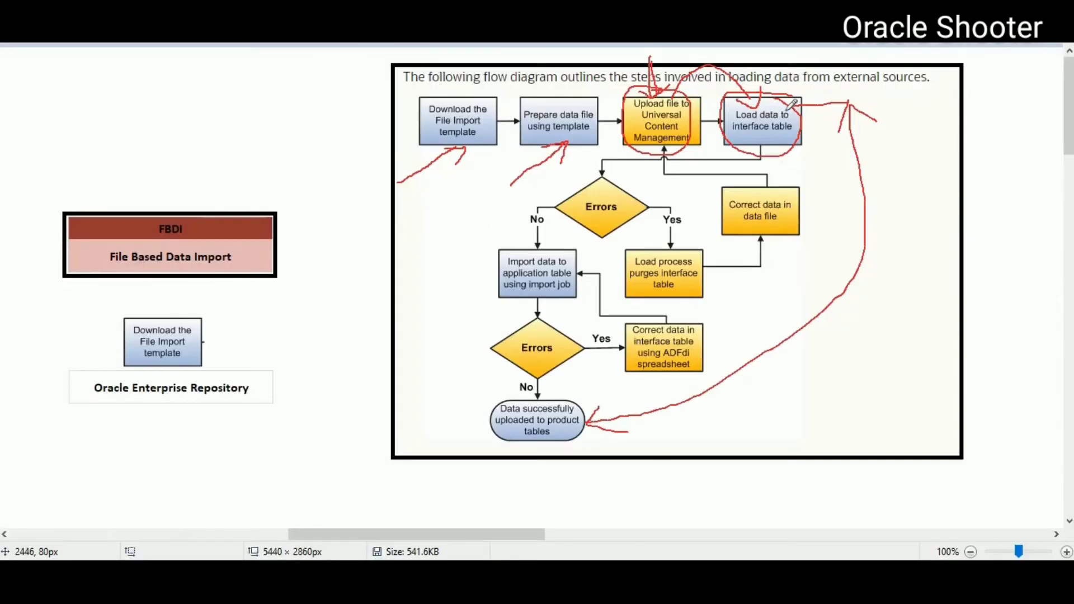
left_click_drag(804, 117, 831, 81)
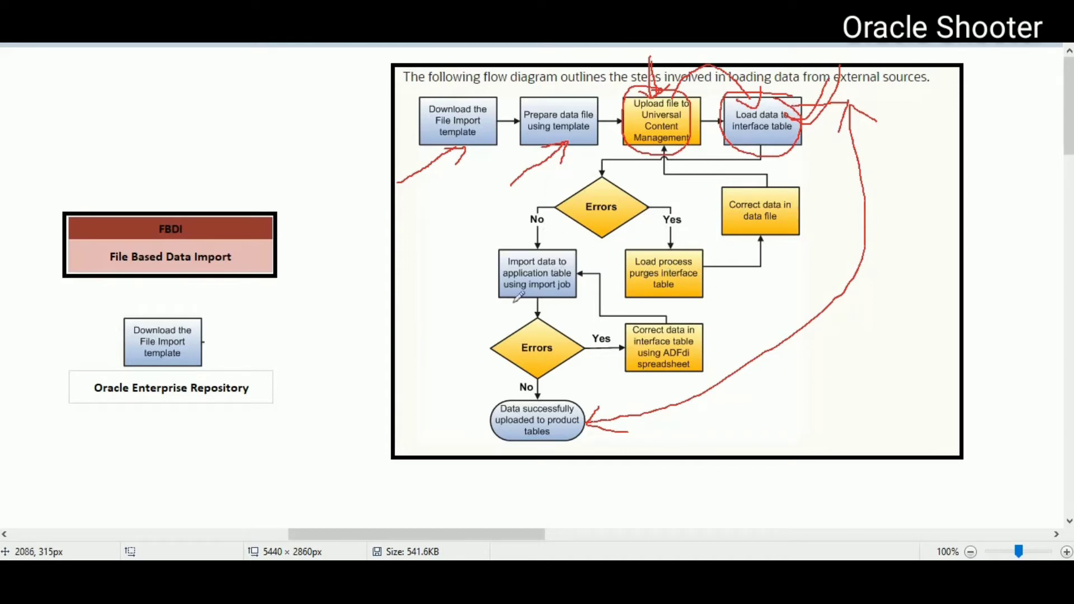
mouse_move(534, 240)
left_mouse_down()
mouse_move(499, 265)
mouse_move(565, 306)
mouse_move(584, 249)
mouse_move(526, 245)
left_mouse_up()
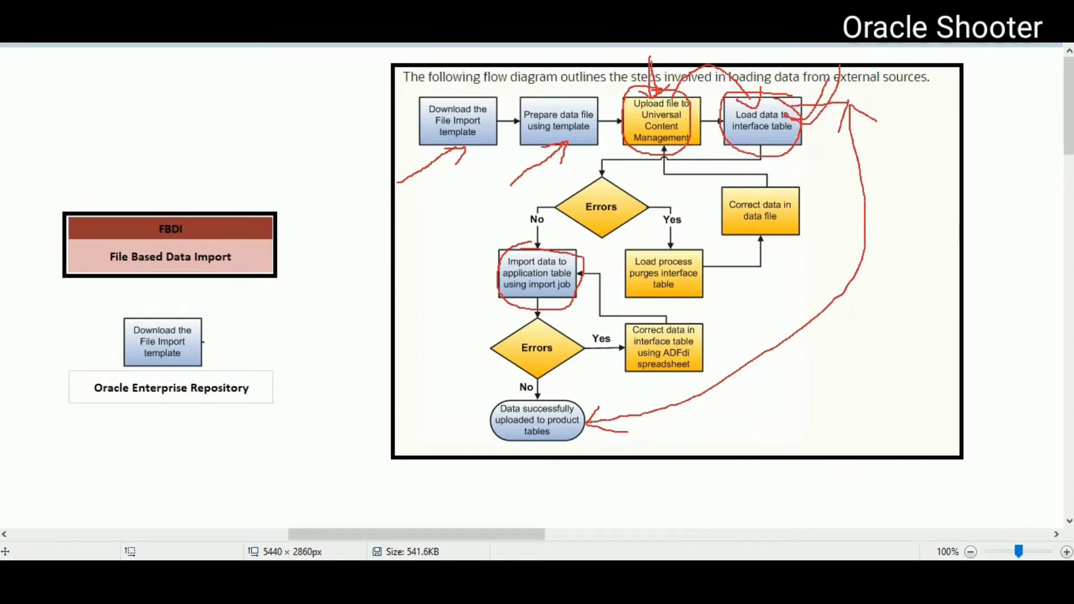
Step: Copy the process name Import Suppliers from line A2 of the text notes
key("alt+Tab")
left_click_drag(72, 223, 183, 231)
key("ctrl+c")
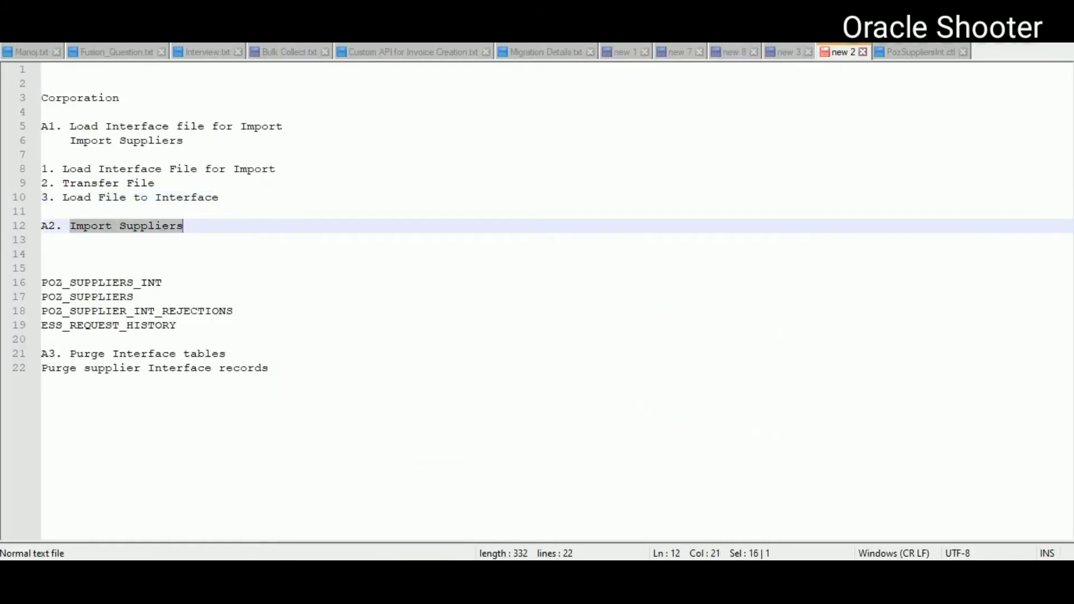
Step: Switch to Oracle Fusion and choose Import Suppliers as the job for the new scheduled process
key("alt+Tab")
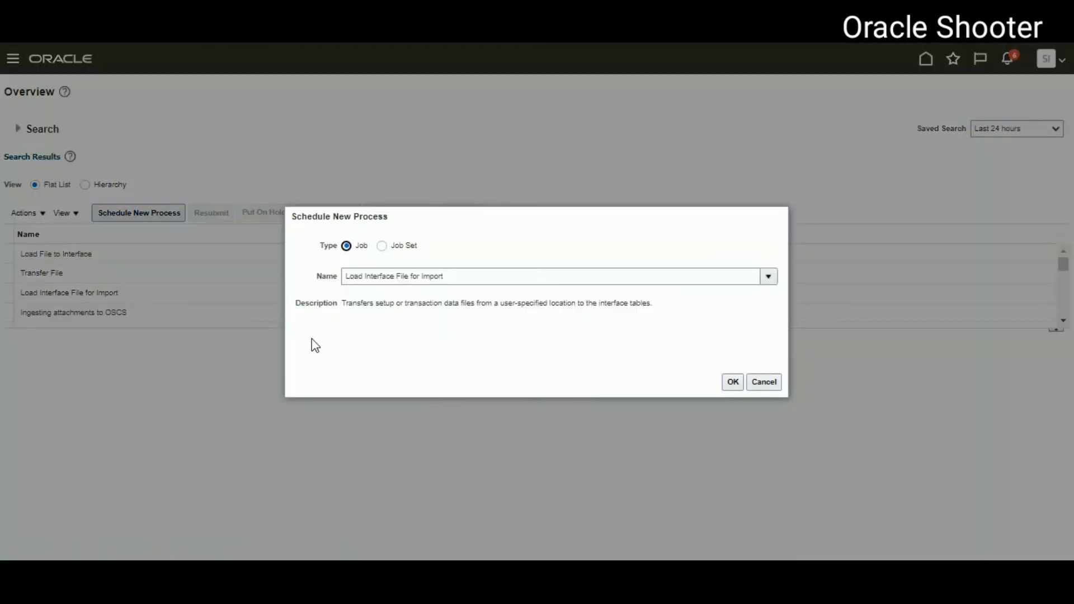
left_click(711, 278)
key("ctrl+v")
key("Tab")
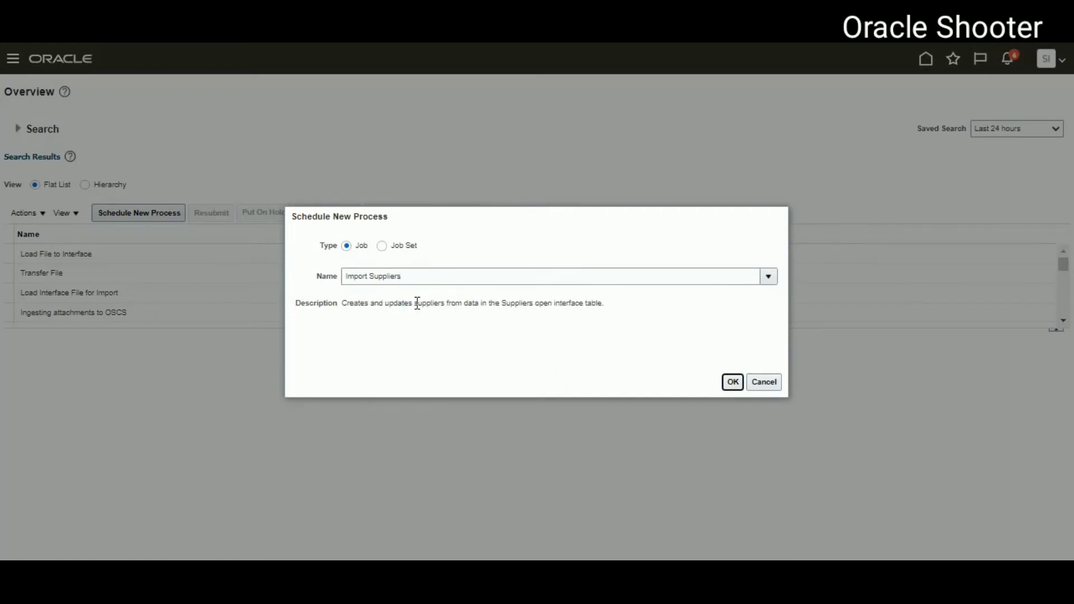
left_click(734, 383)
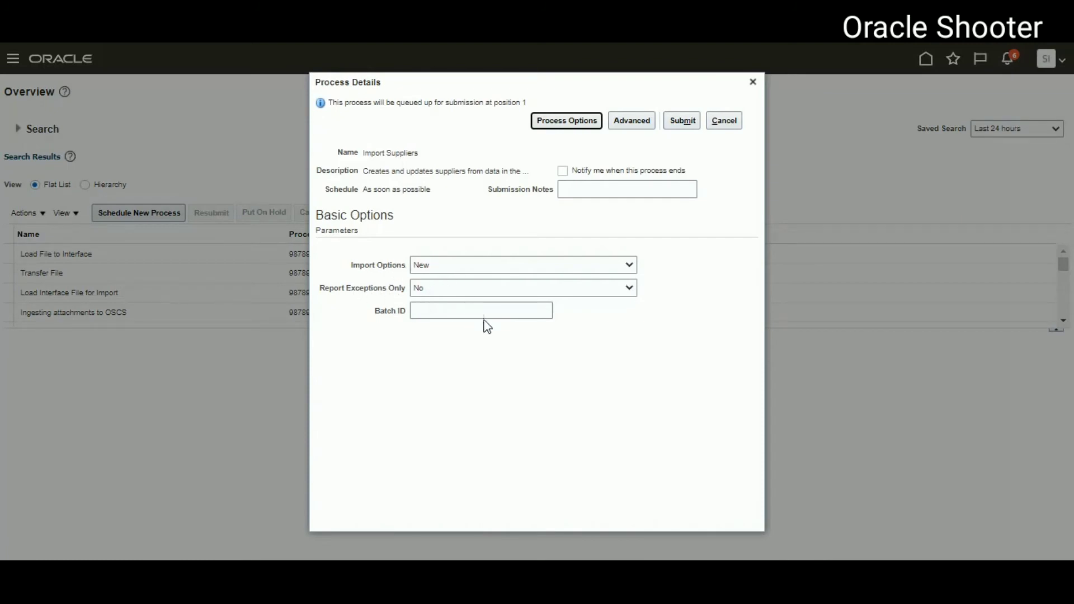
Step: Copy Batch_01_NOV_2021 from cell A5 of the POZ_SUPPLIERS_INT sheet into Batch ID and submit the Import Suppliers process
left_click(512, 305)
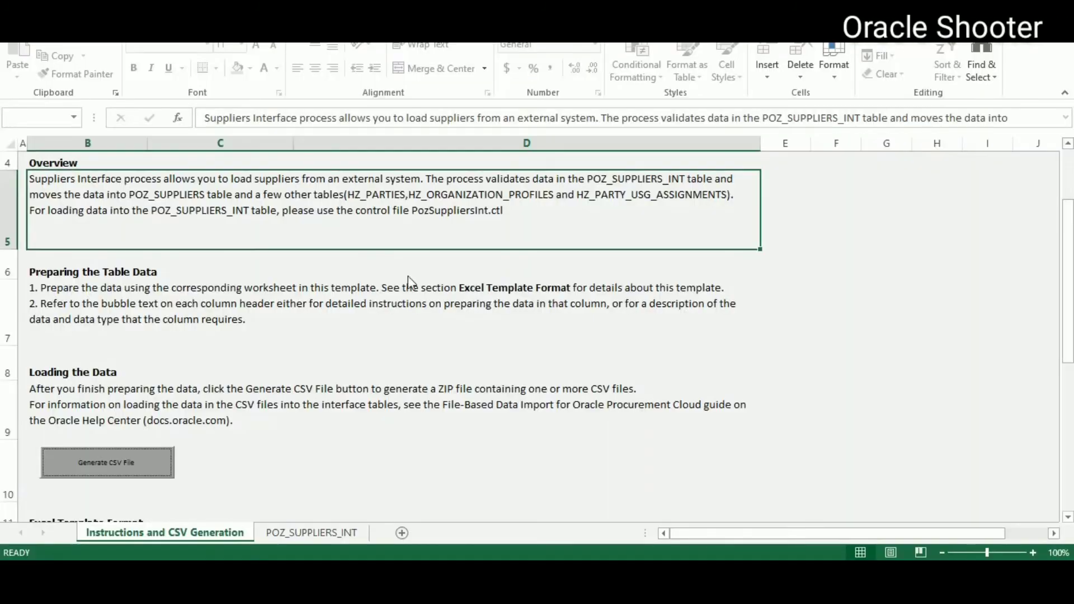
left_click(307, 532)
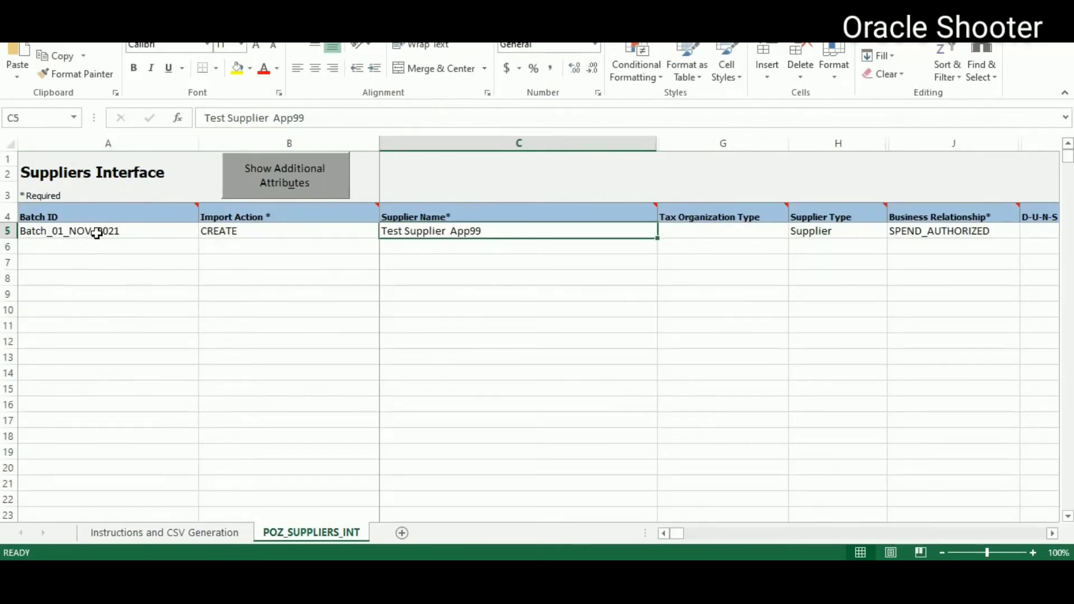
left_click(92, 231)
key("ctrl+c")
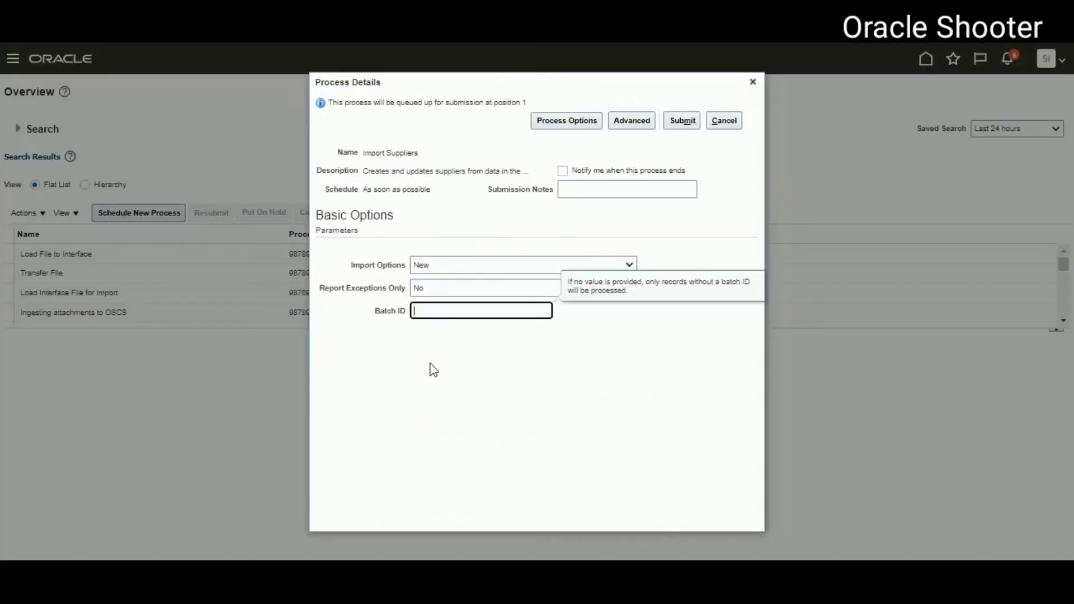
key("ctrl+v")
left_click(682, 124)
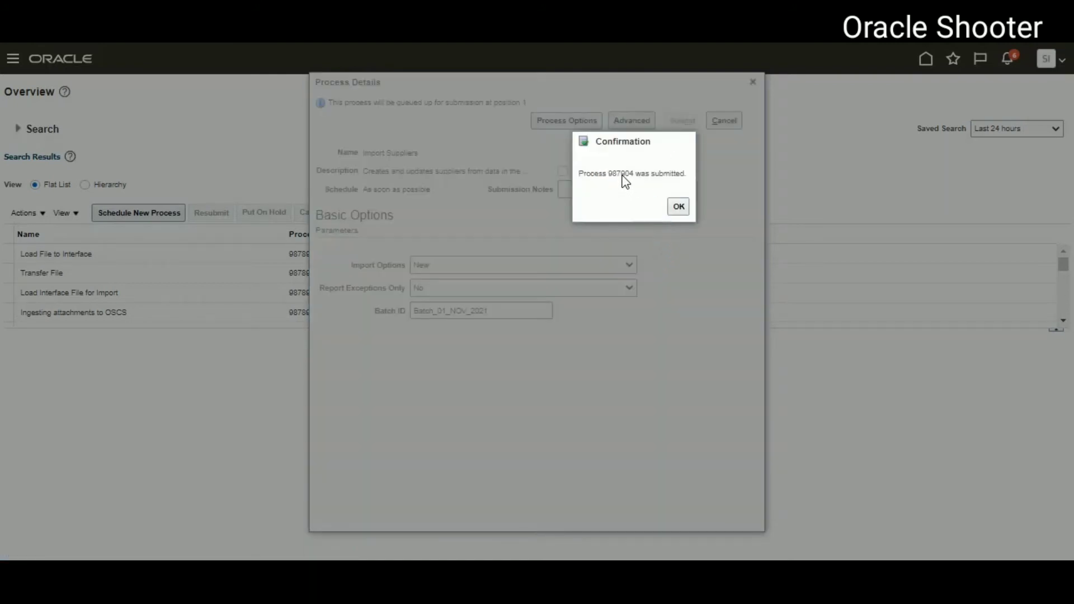
left_click(685, 208)
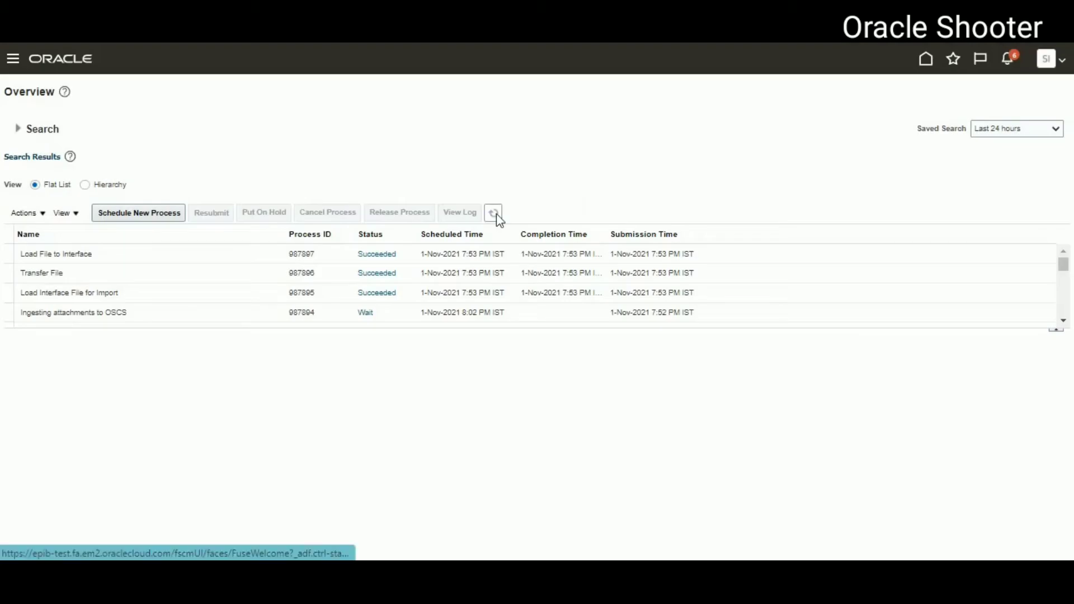
Step: Refresh the scheduled processes list to check the status of the Import Suppliers job
left_click(495, 213)
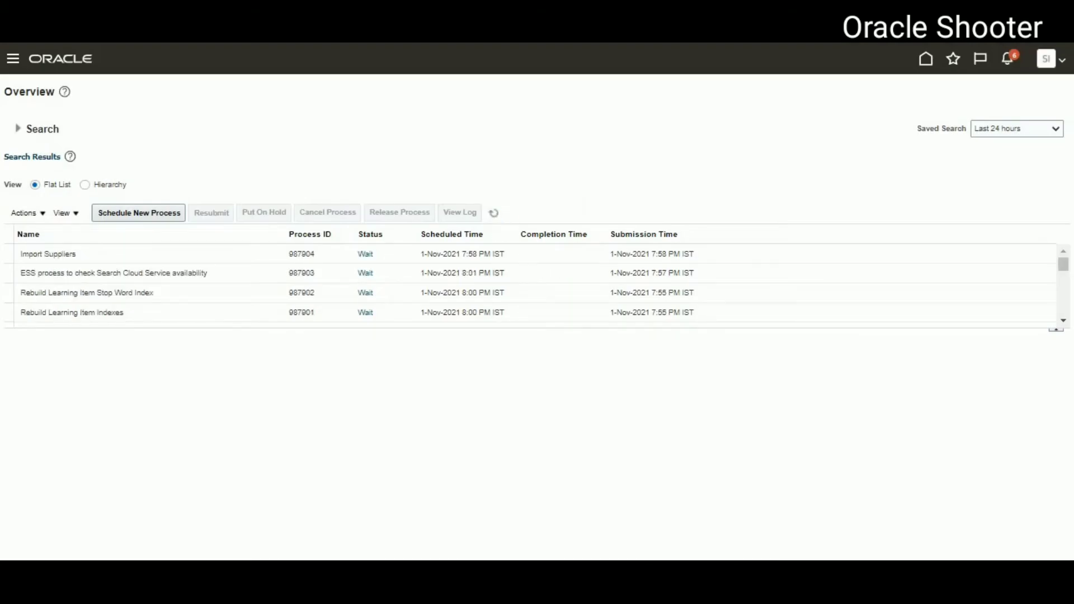
key("alt+Tab")
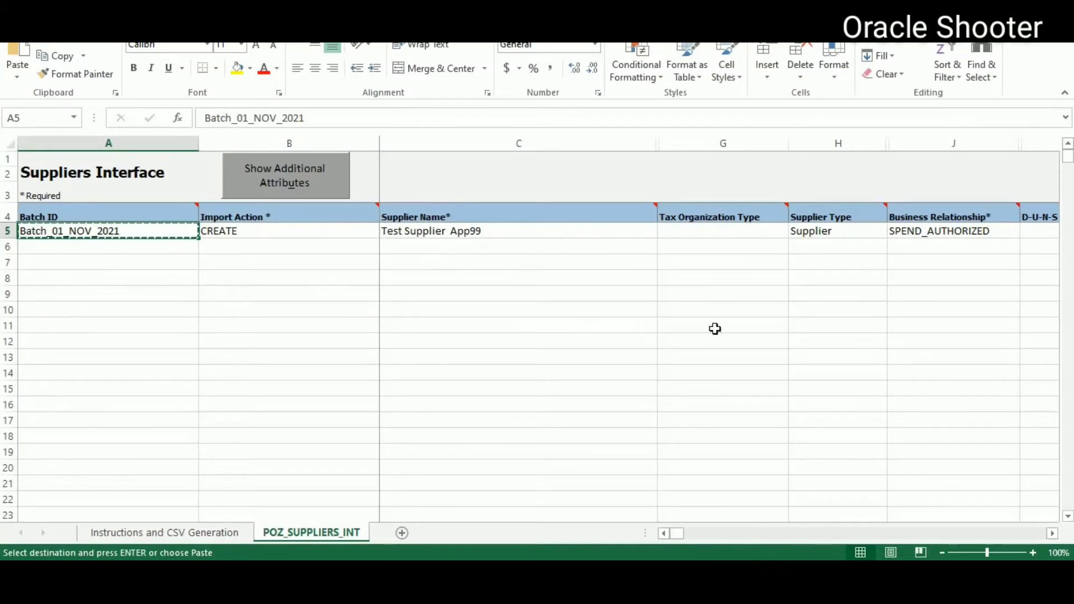
key("alt+Tab")
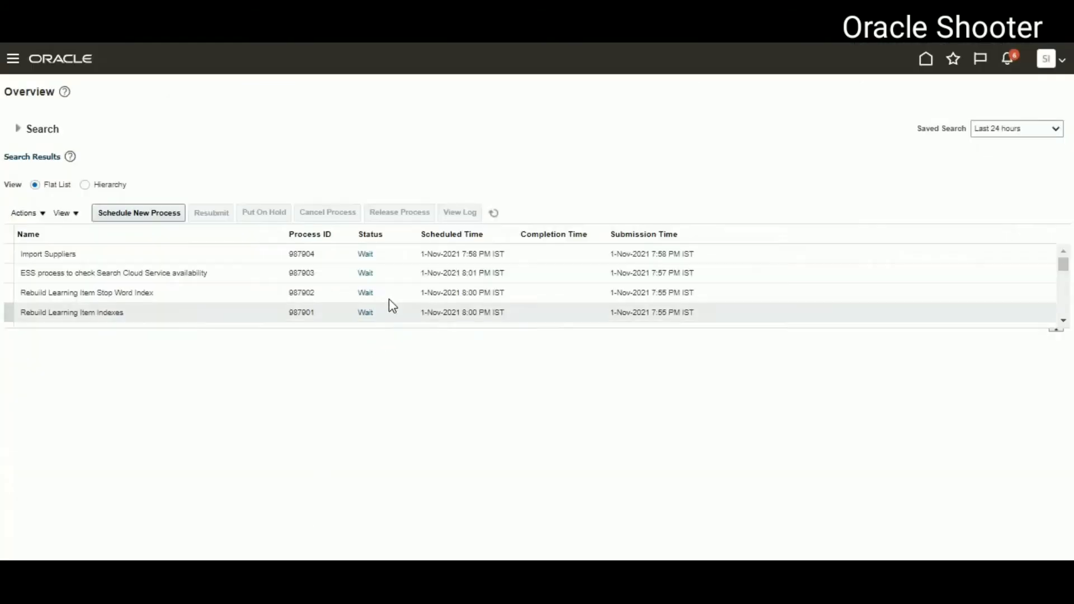
left_click(494, 218)
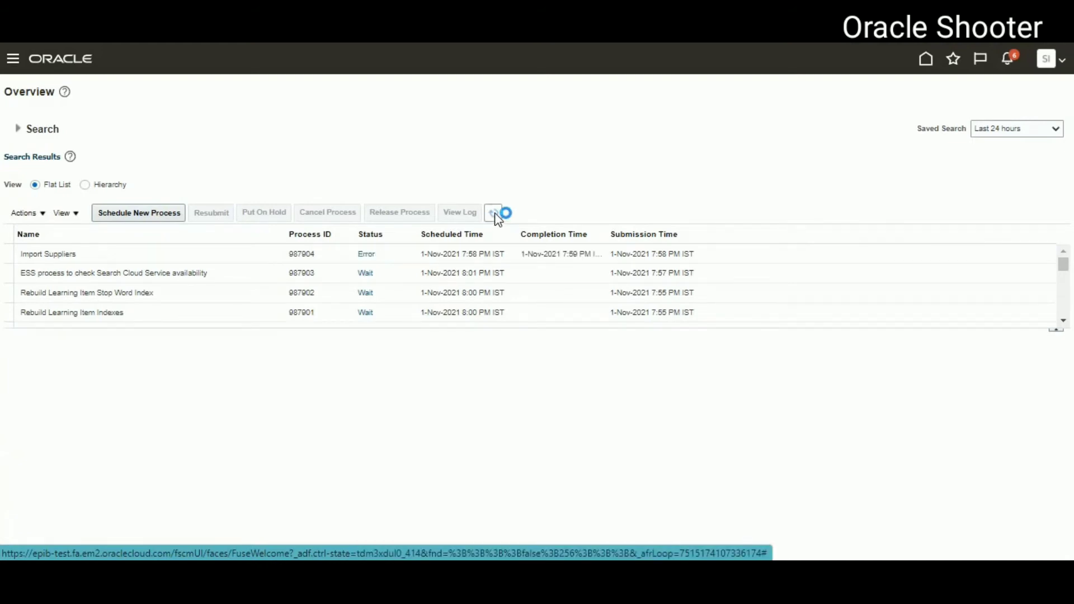
Step: Download Report_987904.pdf from the attachments of the Import Suppliers process and open it
left_click(74, 253)
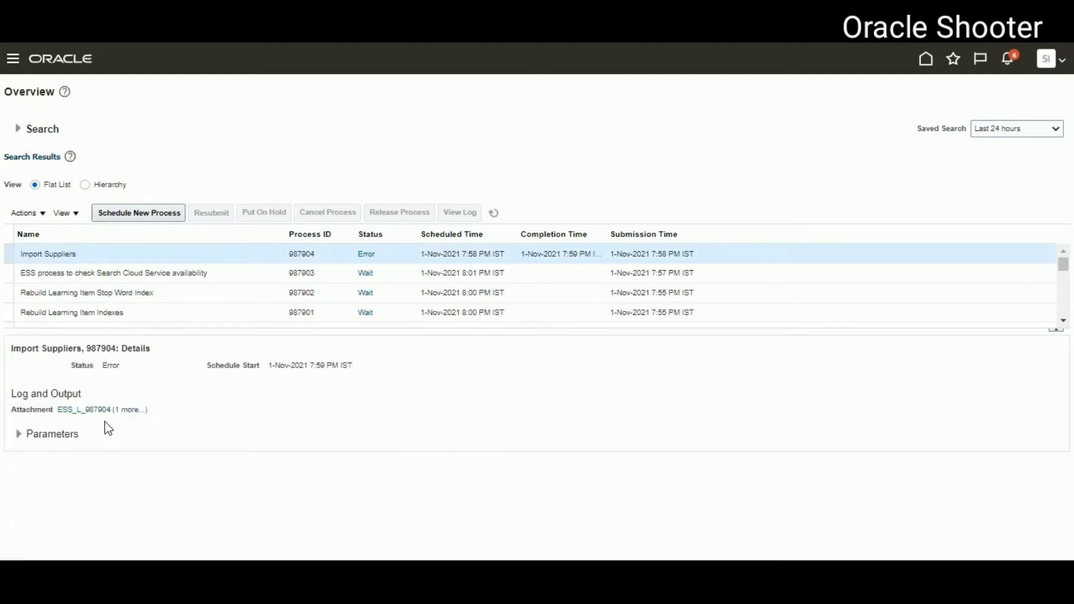
left_click(127, 413)
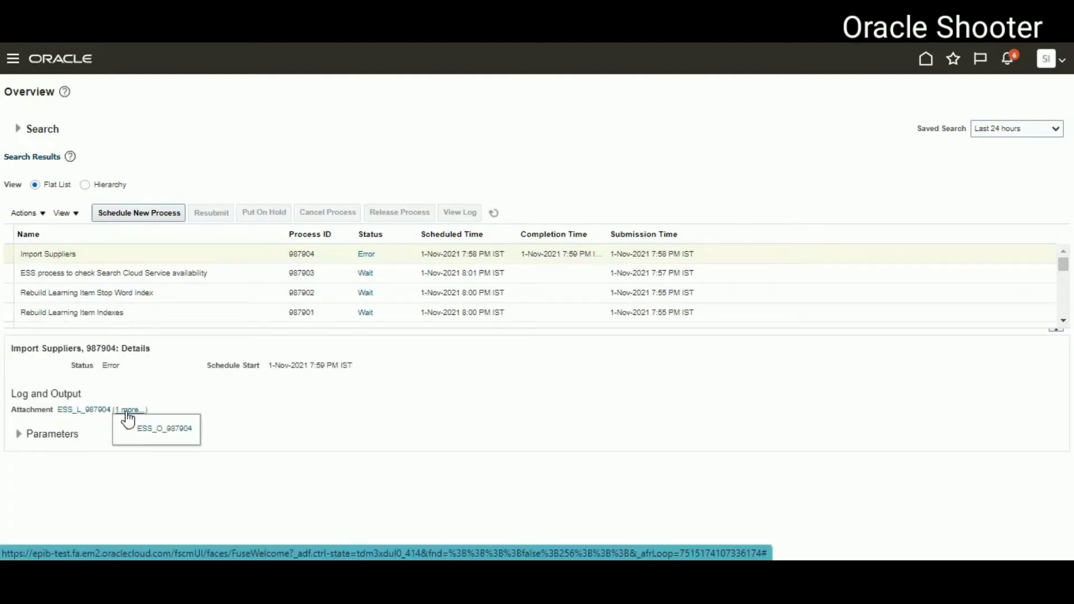
left_click(125, 410)
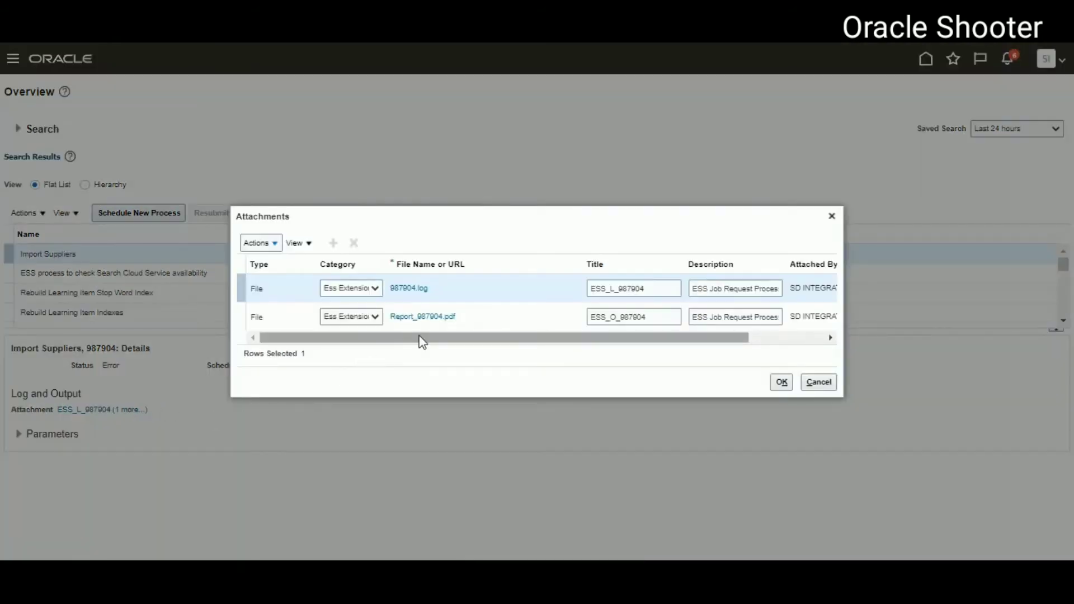
left_click(425, 317)
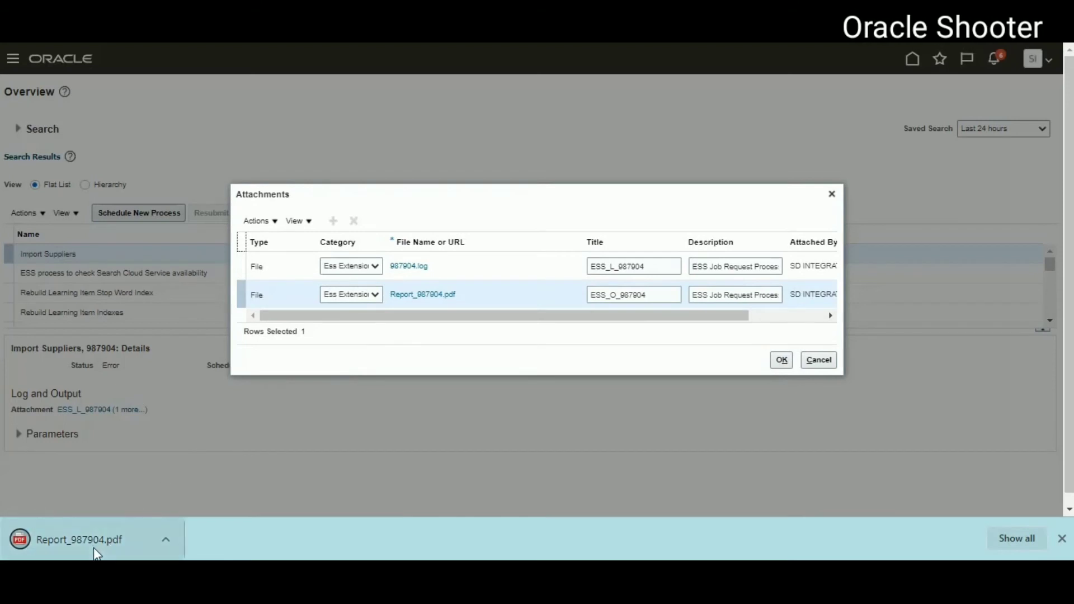
left_click(93, 544)
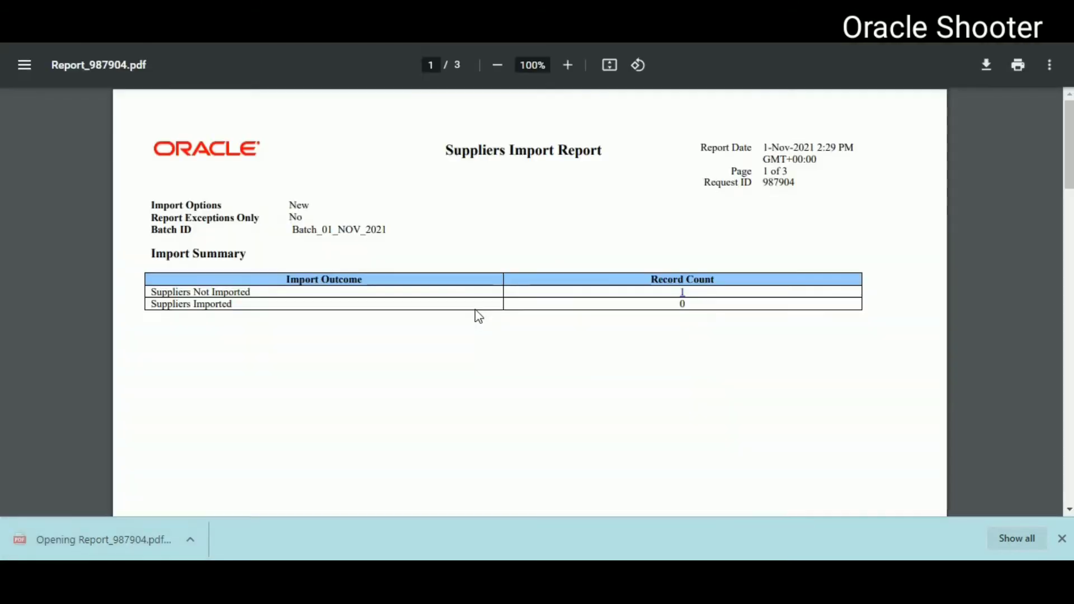
Step: Review the Suppliers Import Report's summary counts and the supplier name and rejection reason under Suppliers Not Imported
left_click_drag(156, 293, 257, 295)
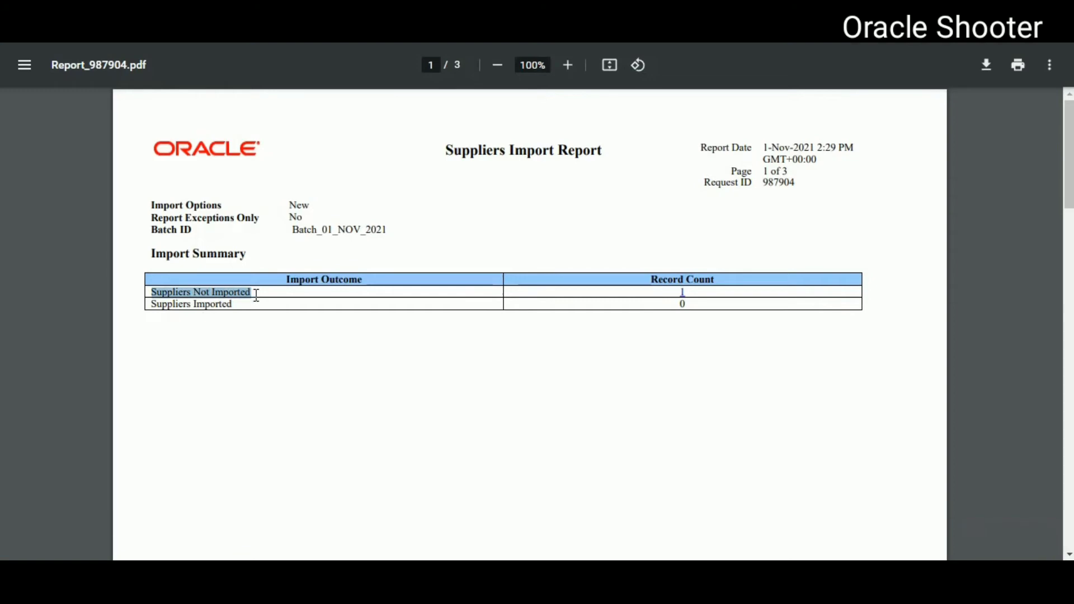
left_click(677, 304)
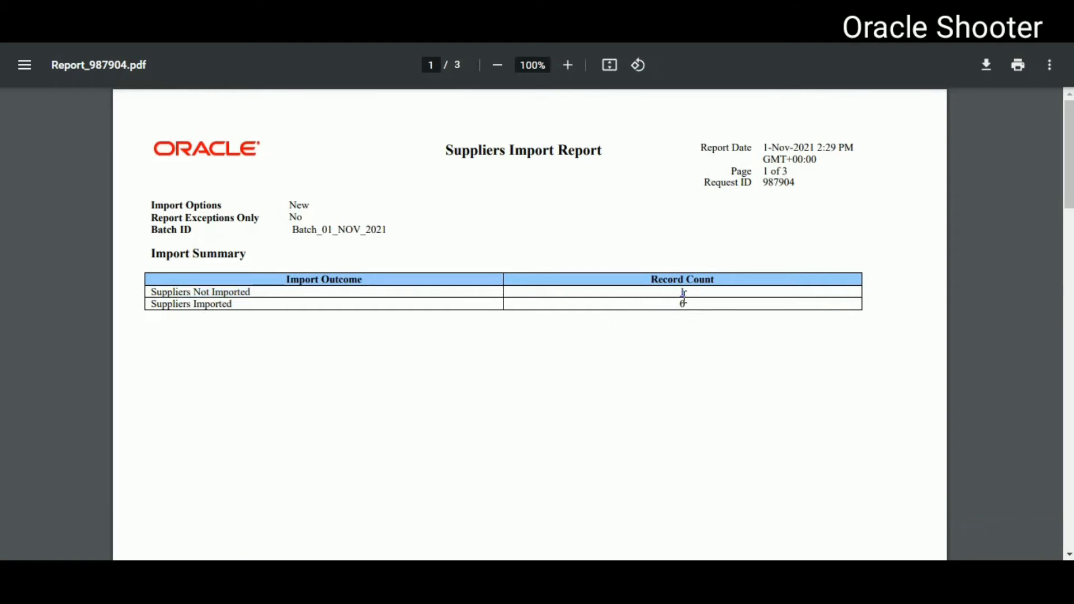
scroll(683, 302, "down", 10)
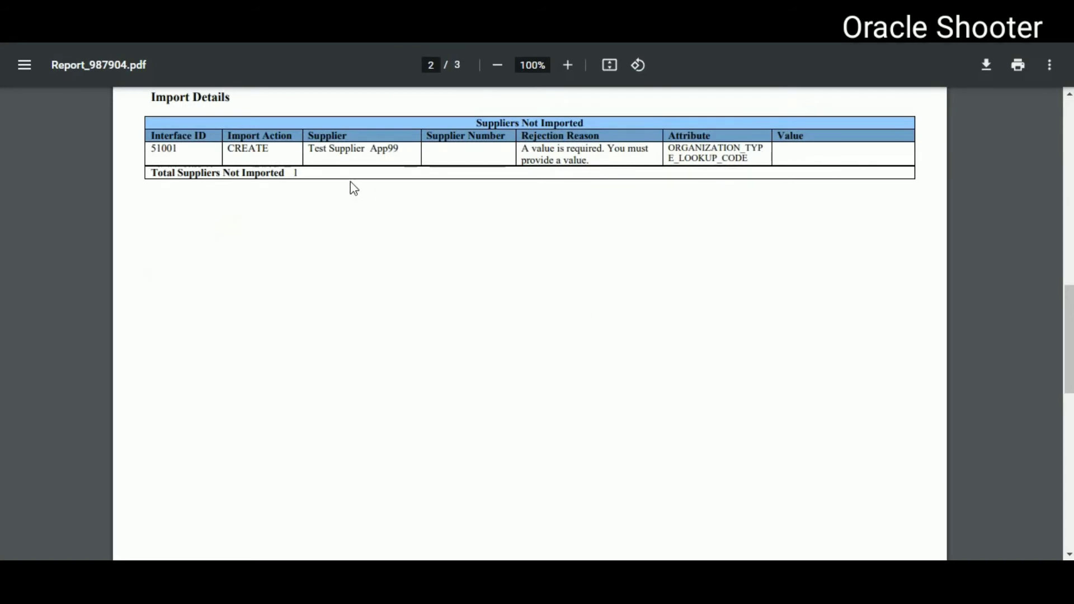
left_click_drag(195, 155, 155, 149)
double_click(232, 151)
left_click(314, 157)
left_click_drag(309, 149, 395, 150)
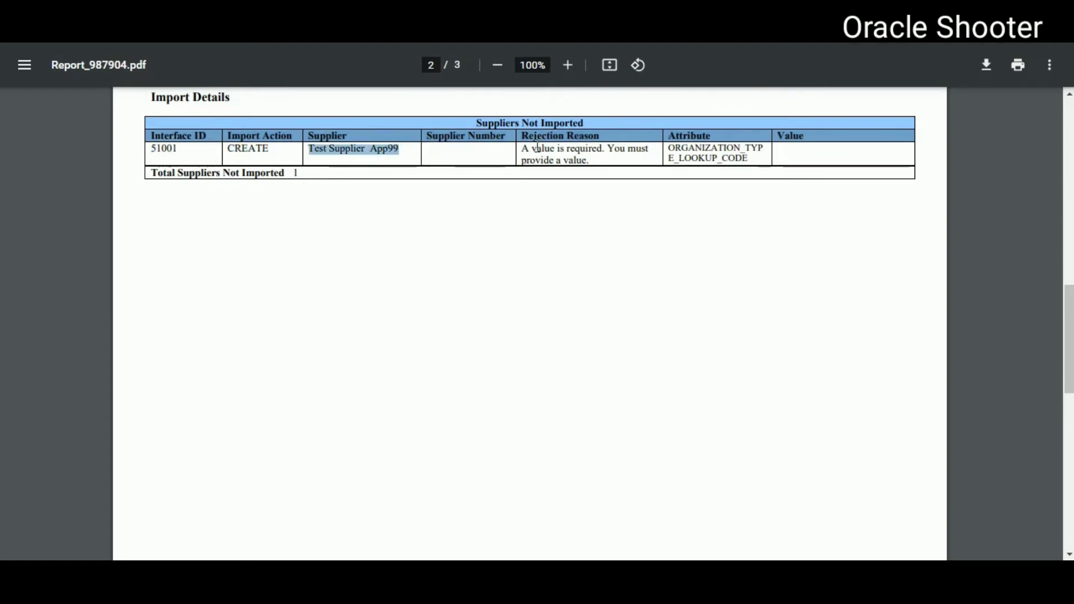
left_click_drag(526, 148, 595, 166)
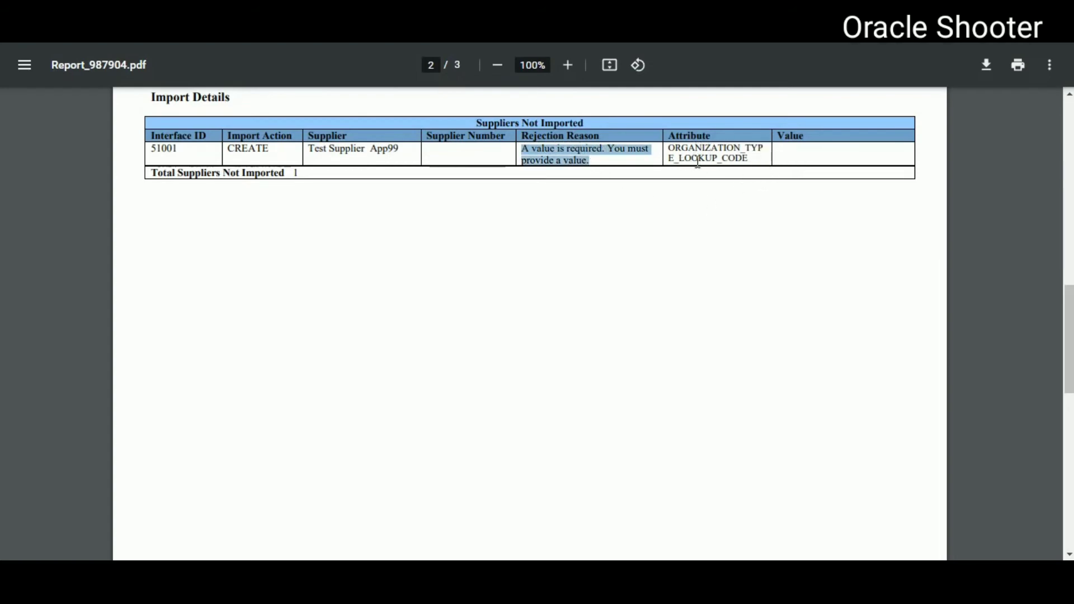
Step: Compare the rejected attribute in the report with the Tax Organization Type cell G5 of the POZ_SUPPLIERS_INT sheet
key("alt+Tab")
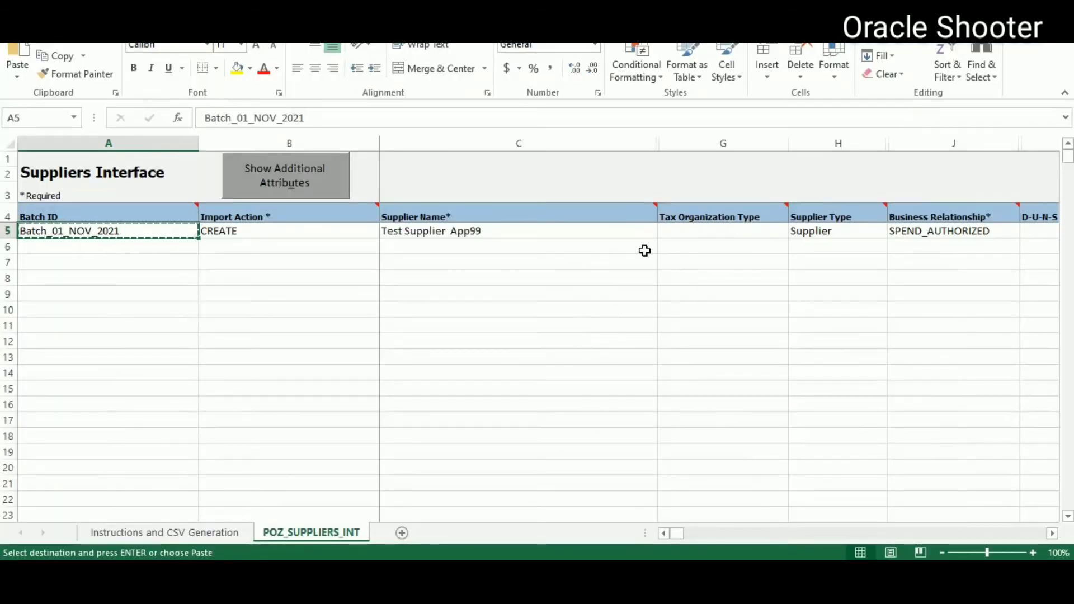
mouse_move(690, 213)
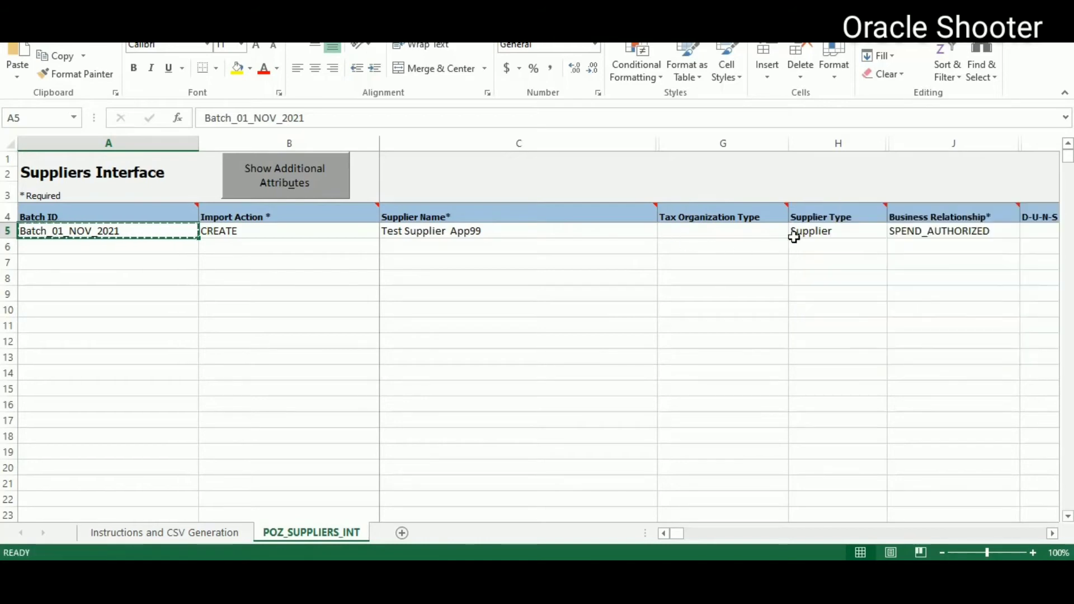
left_click(723, 229)
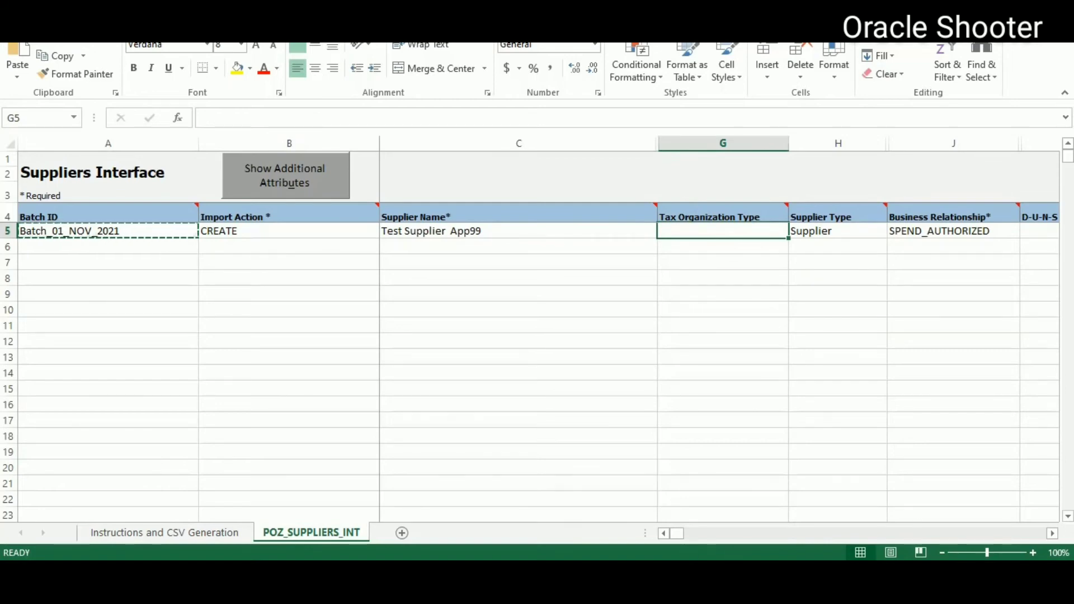
key("alt+Tab")
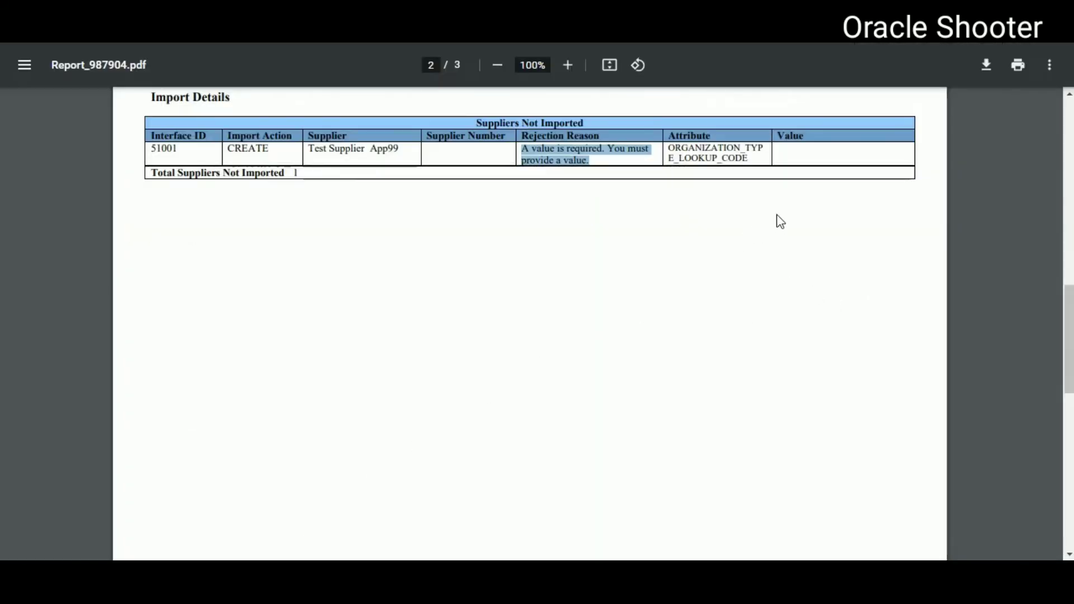
Step: Return to the first page of the import report, close it and dismiss the Attachments dialog
left_click_drag(1069, 310, 1027, 137)
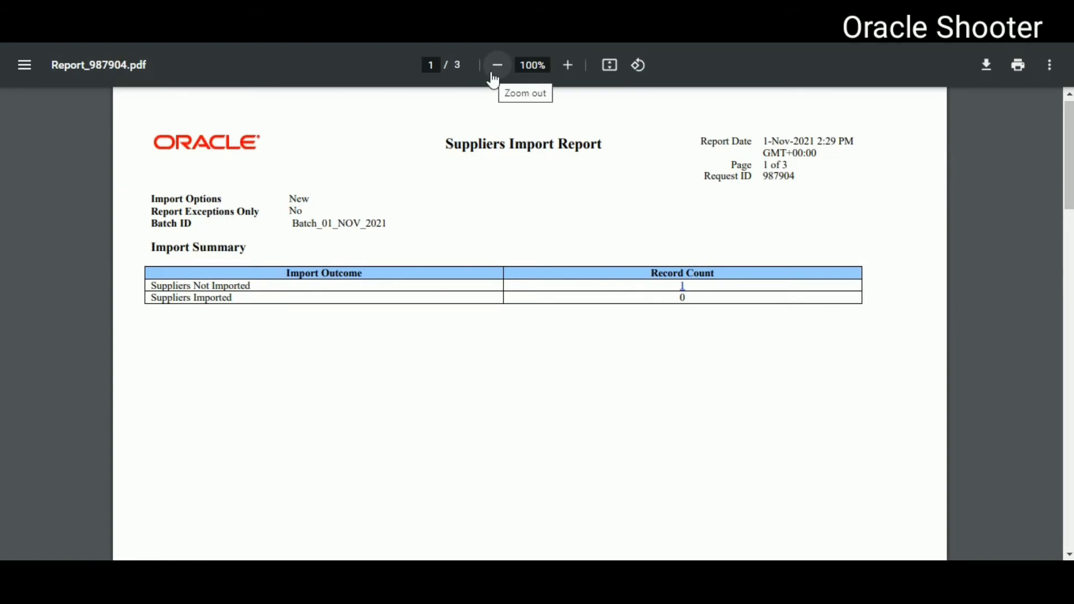
key("ctrl+w")
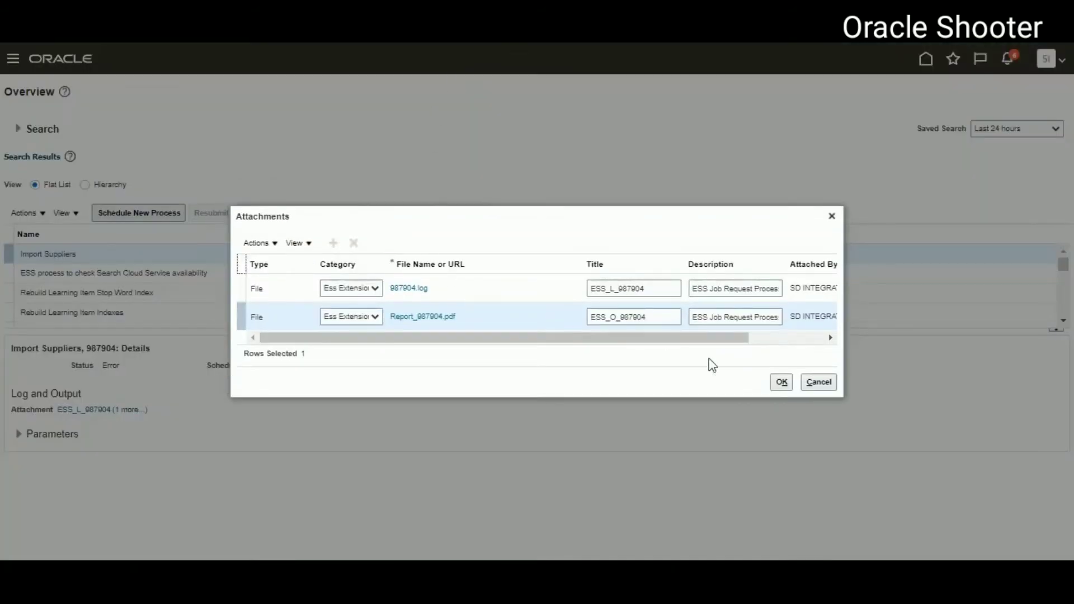
key("Escape")
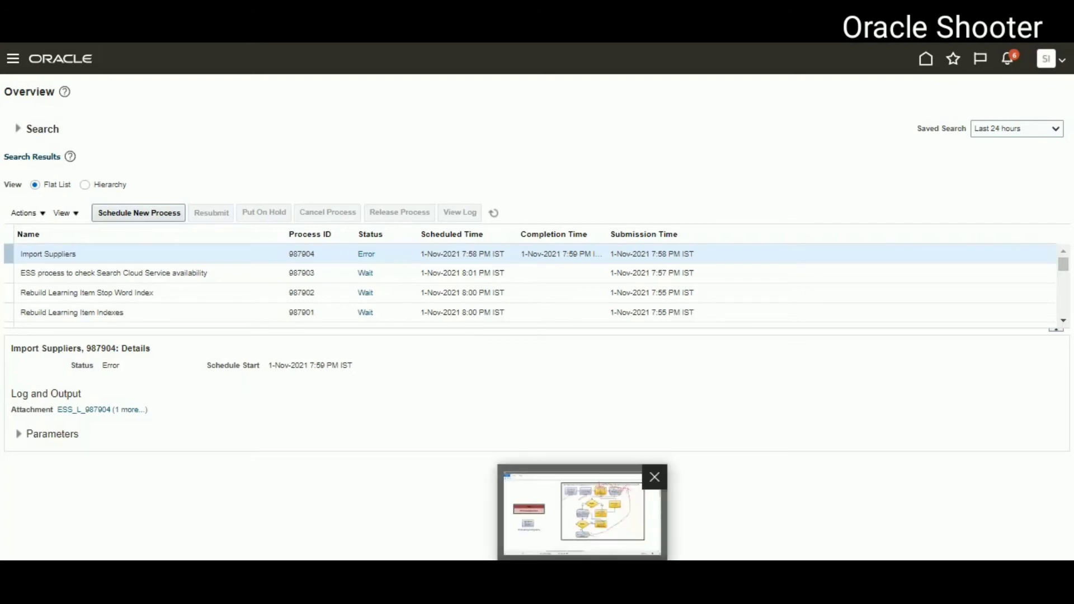
Step: In the flow diagram, circle the lower Errors and the ADFdi data correction boxes and link them back to the import job
left_click(582, 509)
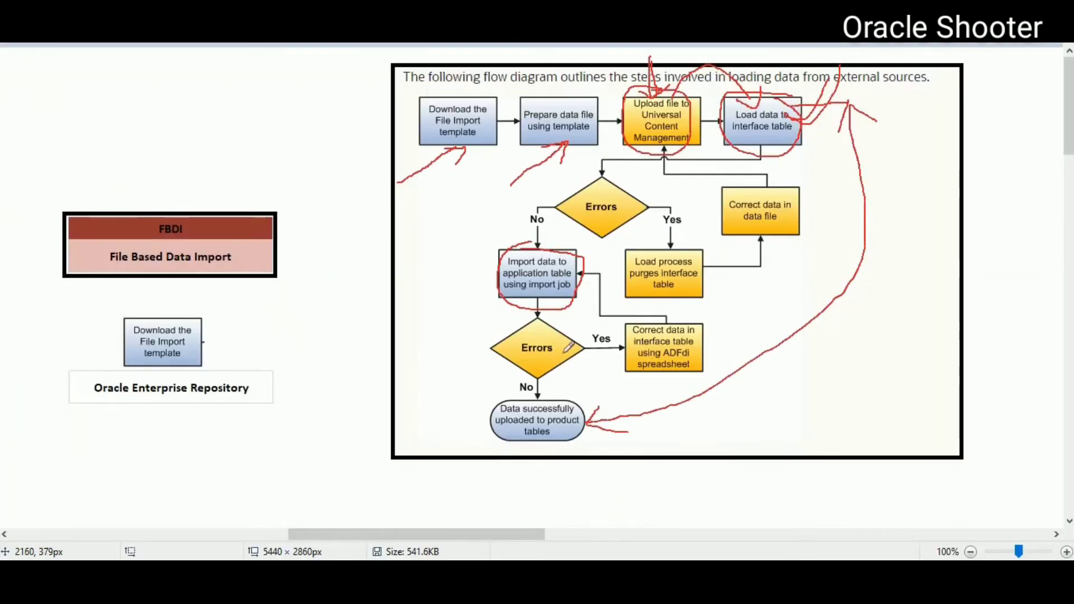
mouse_move(523, 332)
left_mouse_down()
mouse_move(536, 364)
mouse_move(565, 347)
mouse_move(623, 348)
mouse_move(621, 331)
mouse_move(648, 369)
mouse_move(723, 342)
mouse_move(664, 315)
left_mouse_up()
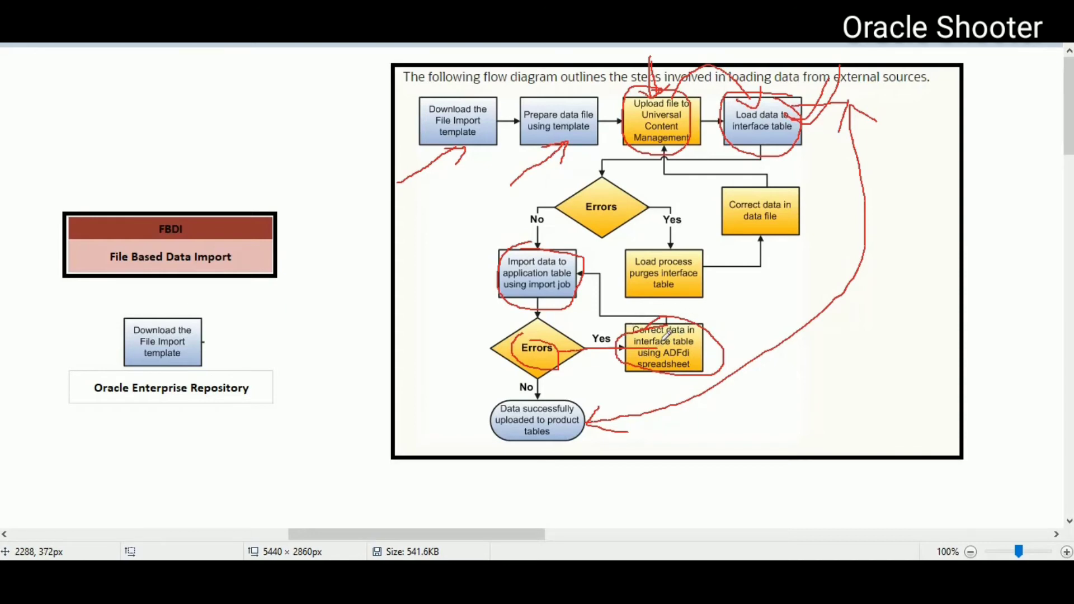
mouse_move(670, 326)
left_mouse_down()
mouse_move(606, 244)
mouse_move(557, 255)
left_mouse_up()
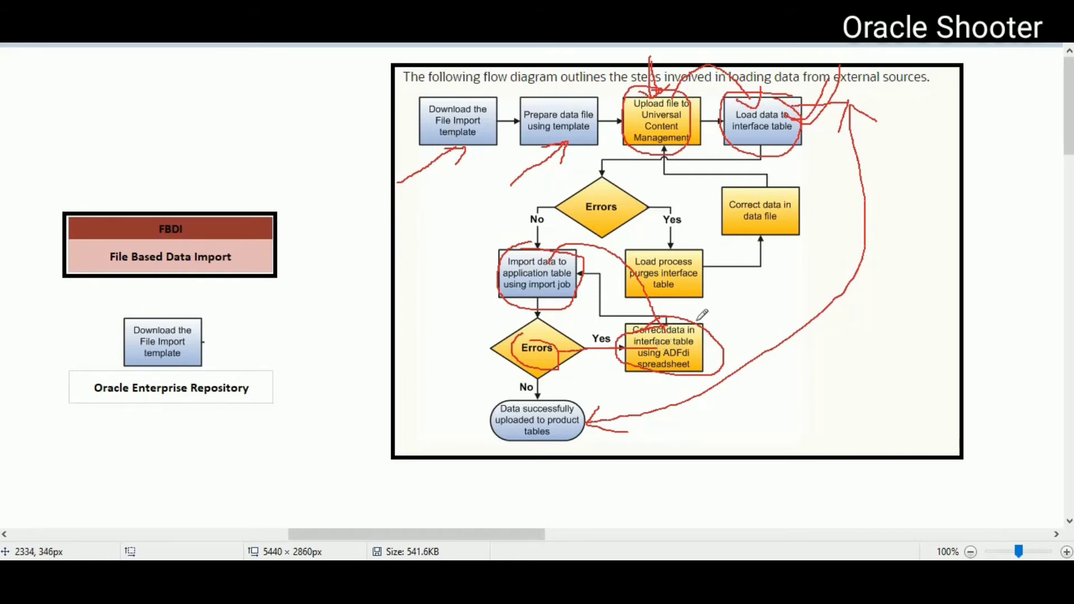
mouse_move(647, 318)
left_mouse_down()
mouse_move(626, 361)
mouse_move(713, 353)
mouse_move(677, 309)
mouse_move(630, 318)
left_mouse_up()
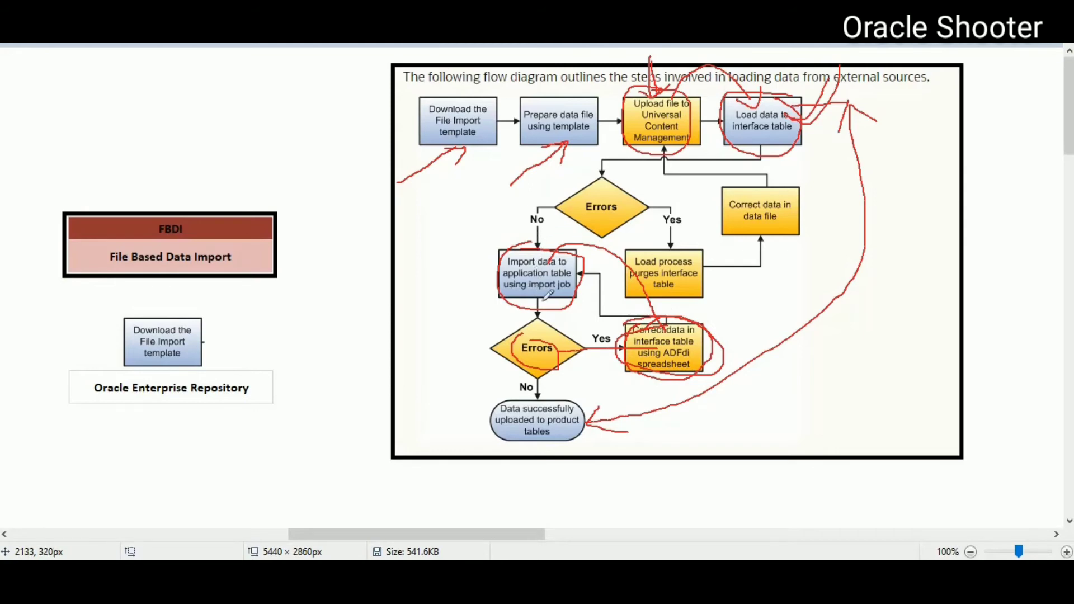
Step: Undo the red pen markings on the flow diagram
key("ctrl+z")
key("ctrl+z")
key("ctrl+z")
key("ctrl+z")
key("ctrl+z")
key("ctrl+z")
key("ctrl+z")
key("ctrl+z")
key("ctrl+z")
key("ctrl+z")
key("ctrl+z")
key("ctrl+z")
key("ctrl+z")
key("ctrl+z")
key("ctrl+z")
key("ctrl+z")
key("ctrl+z")
key("ctrl+z")
key("ctrl+z")
key("ctrl+z")
key("ctrl+z")
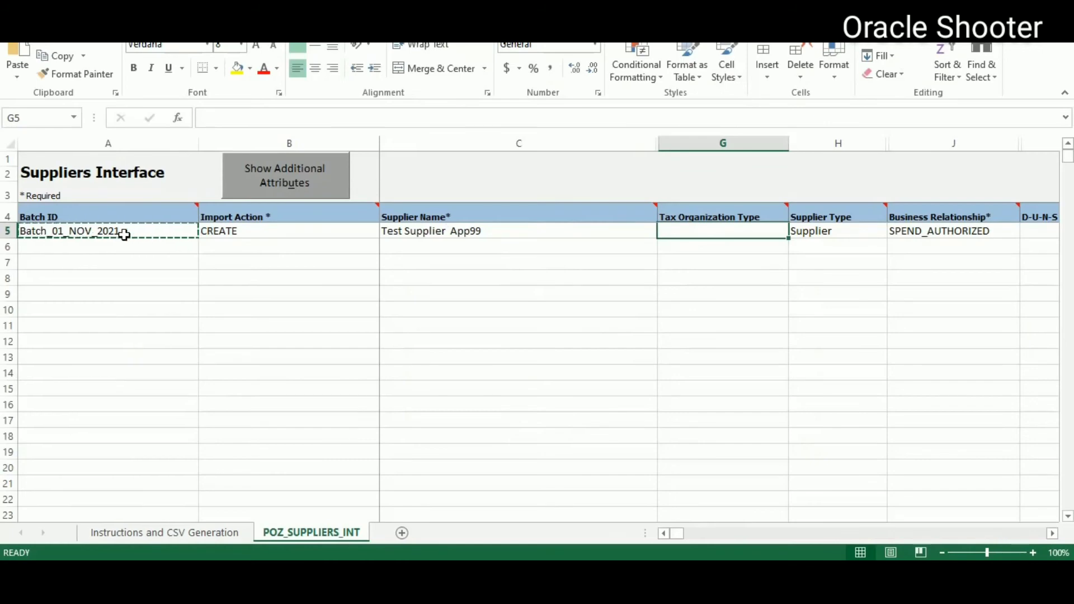
Step: Enter Corporation, copied from the notes file, as the Tax Organization Type for Test Supplier App99 and save the workbook
left_click(691, 229)
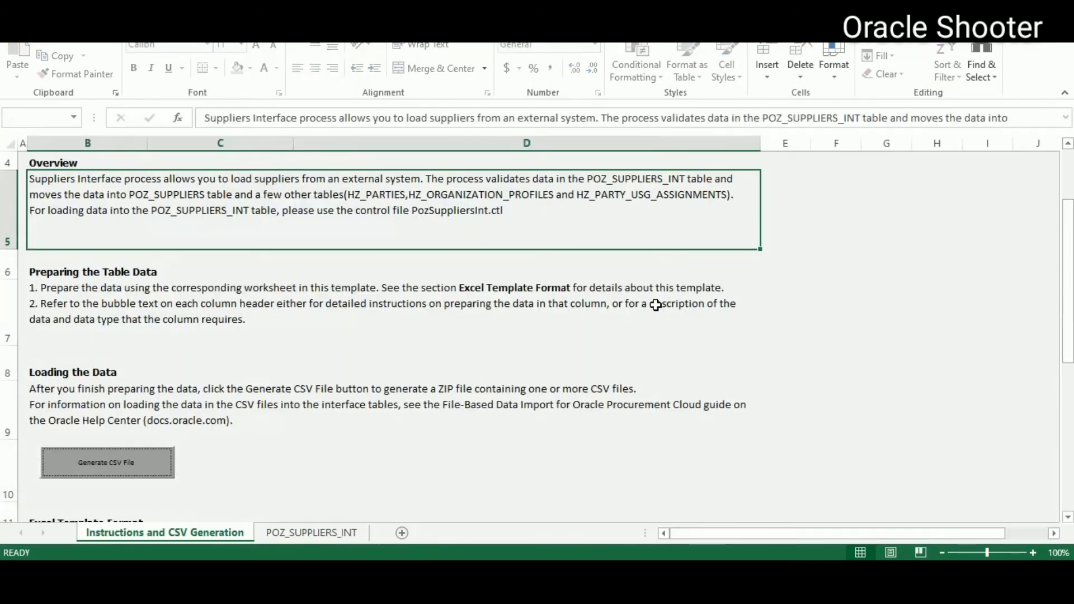
left_click(336, 532)
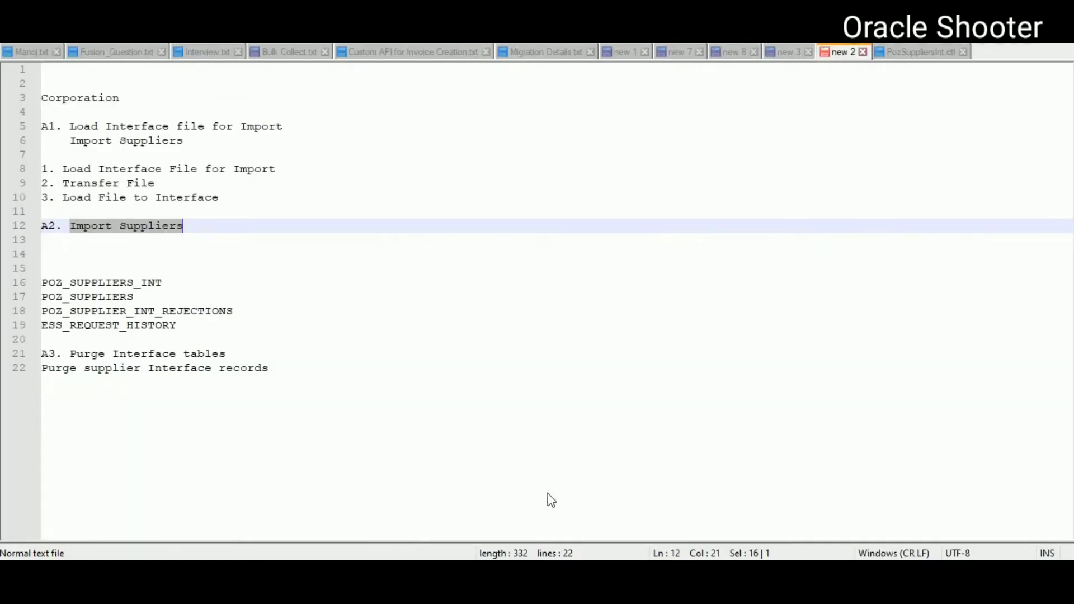
double_click(106, 99)
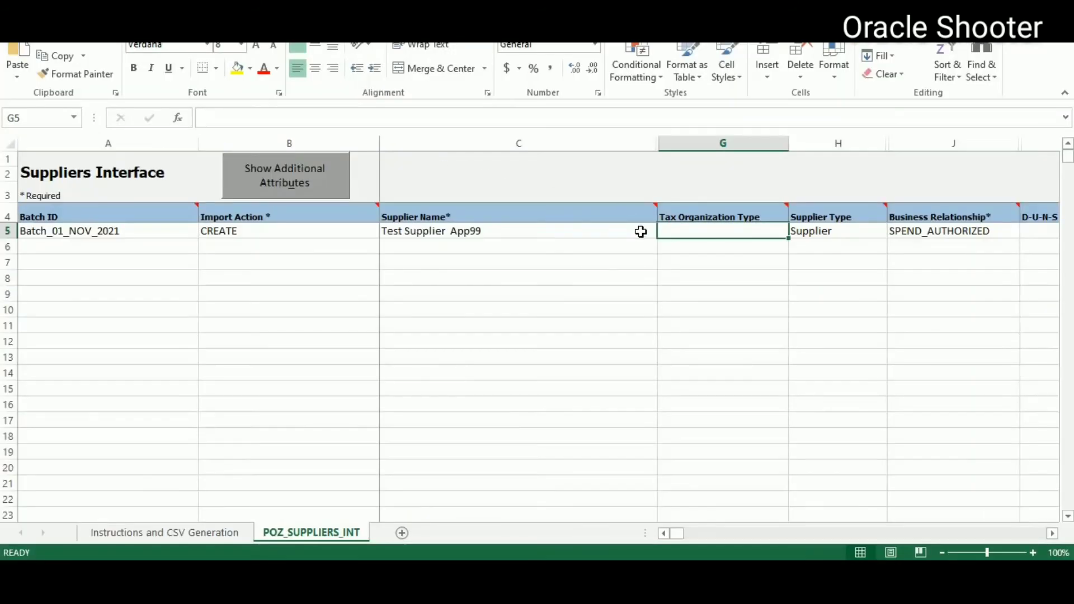
key("ctrl+v")
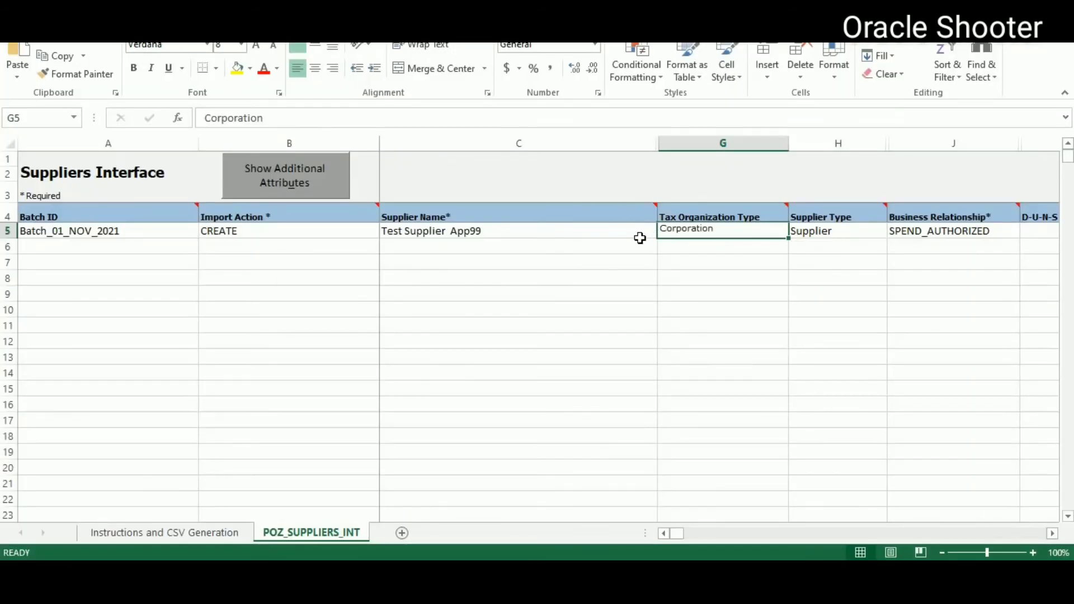
key("ctrl+s")
left_click(507, 322)
Step: Generate the CSV file from the supplier template and save the zip as PozSuppliersInt_100.zip along with its CSV
left_click(183, 531)
left_click(130, 460)
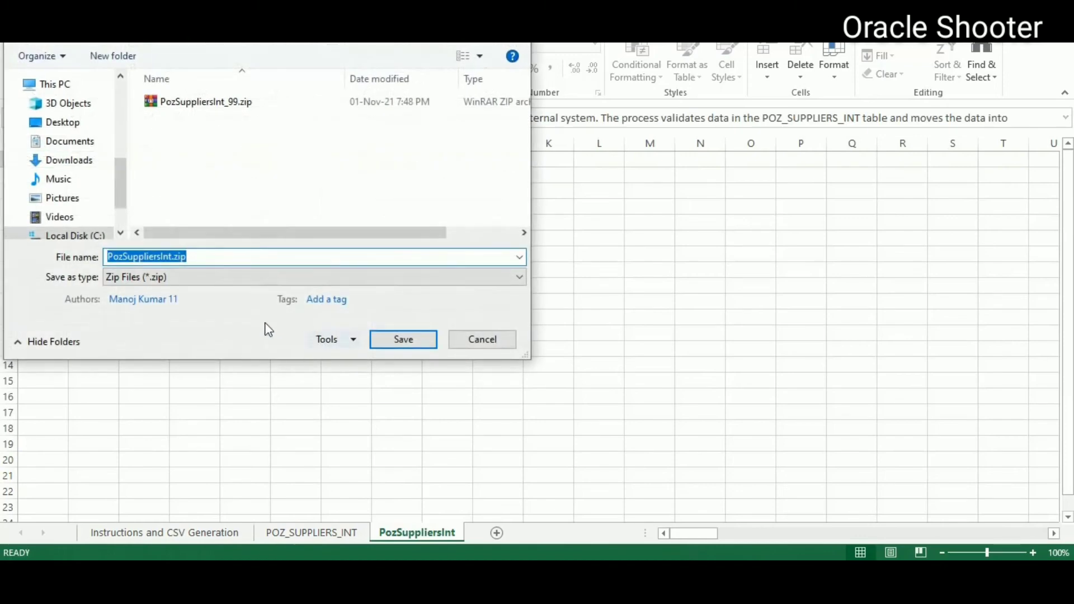
left_click(177, 261)
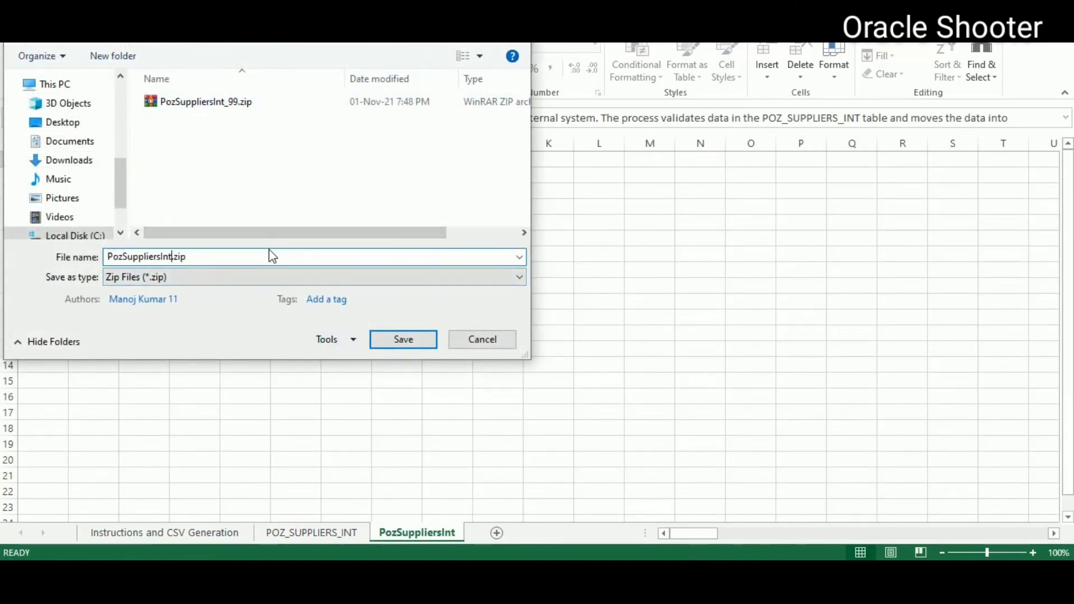
type("_100")
left_click(419, 339)
left_click(415, 342)
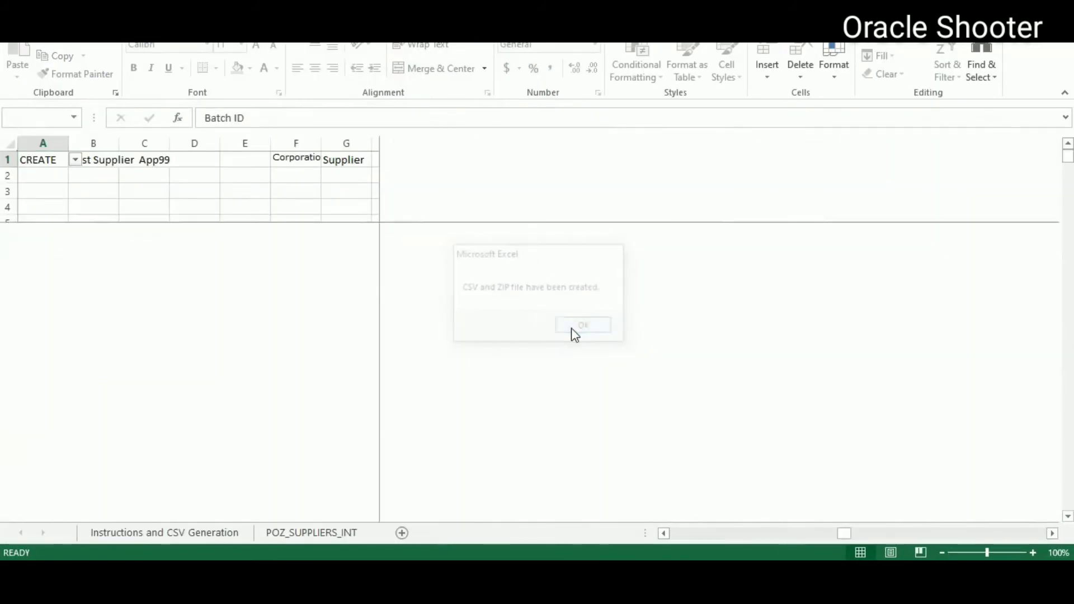
left_click(583, 326)
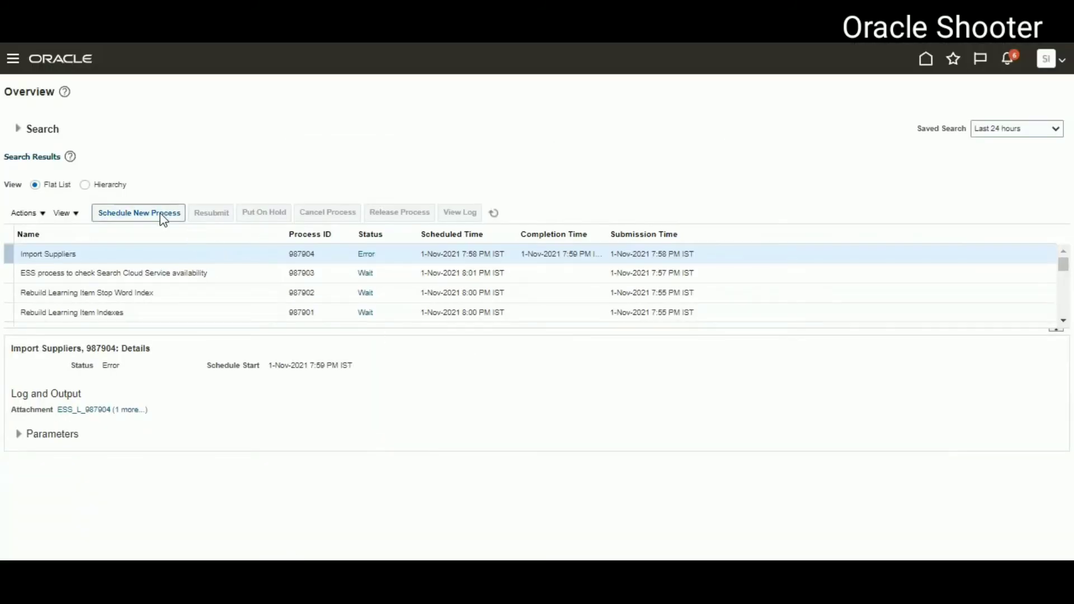
Step: Schedule a new process for the Load Interface File for Import job and open its process details
left_click(163, 217)
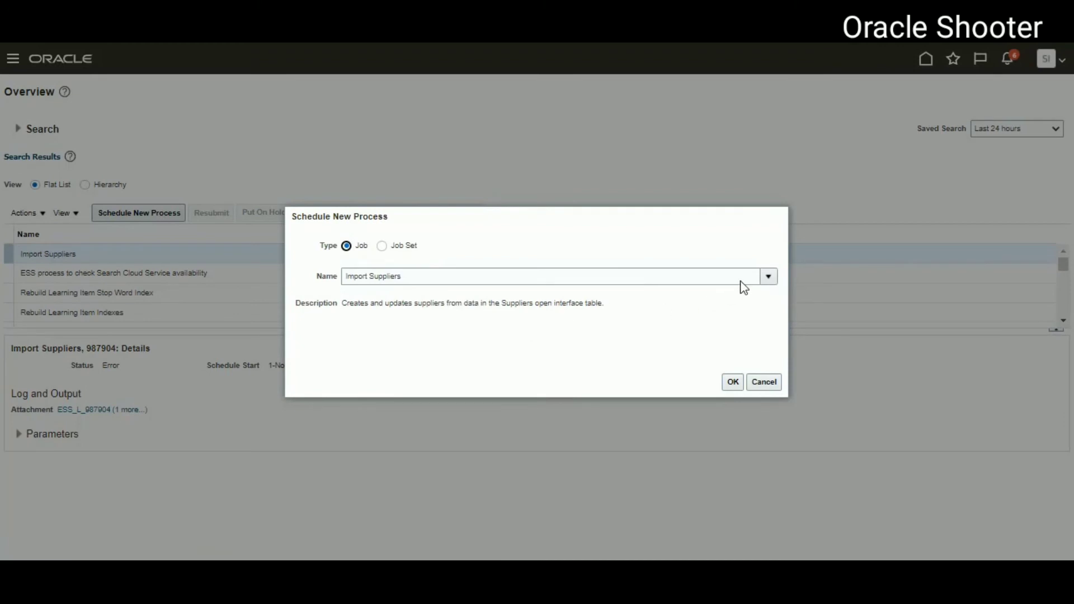
triple_click(739, 281)
key("BackSpace")
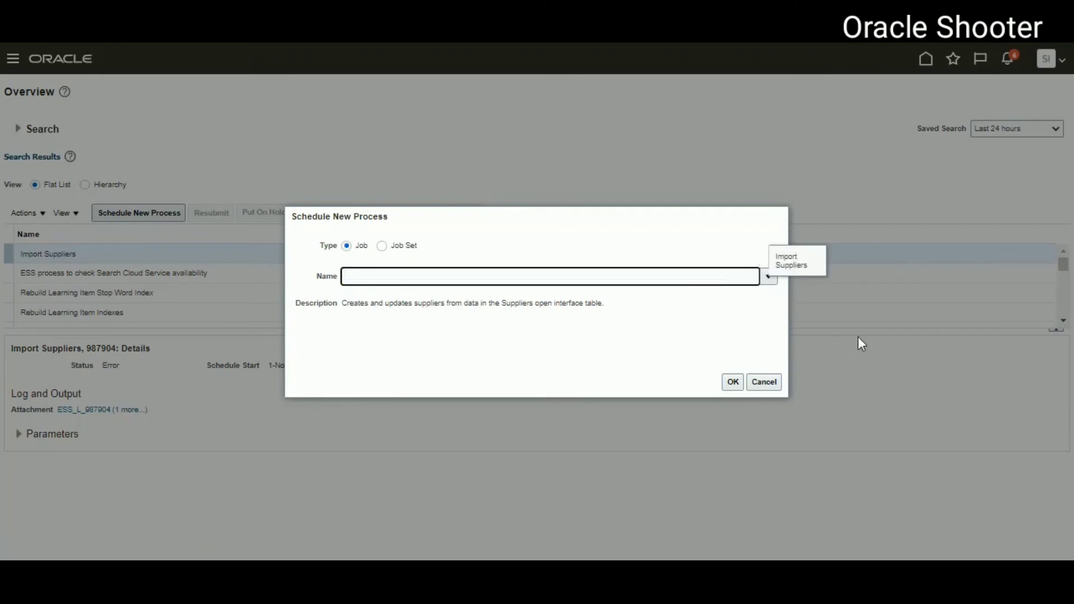
left_click(768, 277)
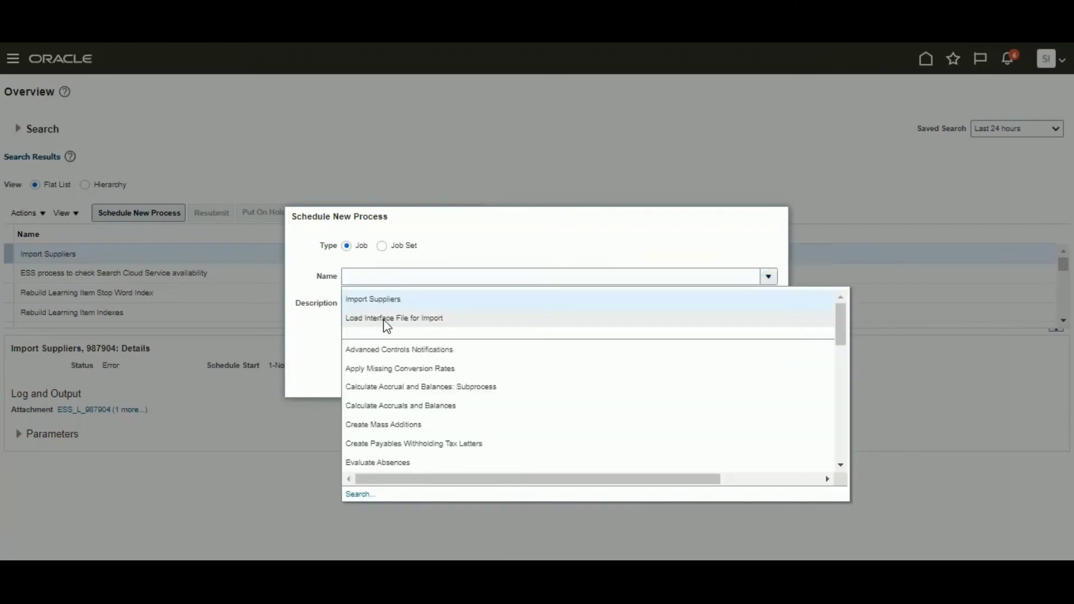
left_click(417, 318)
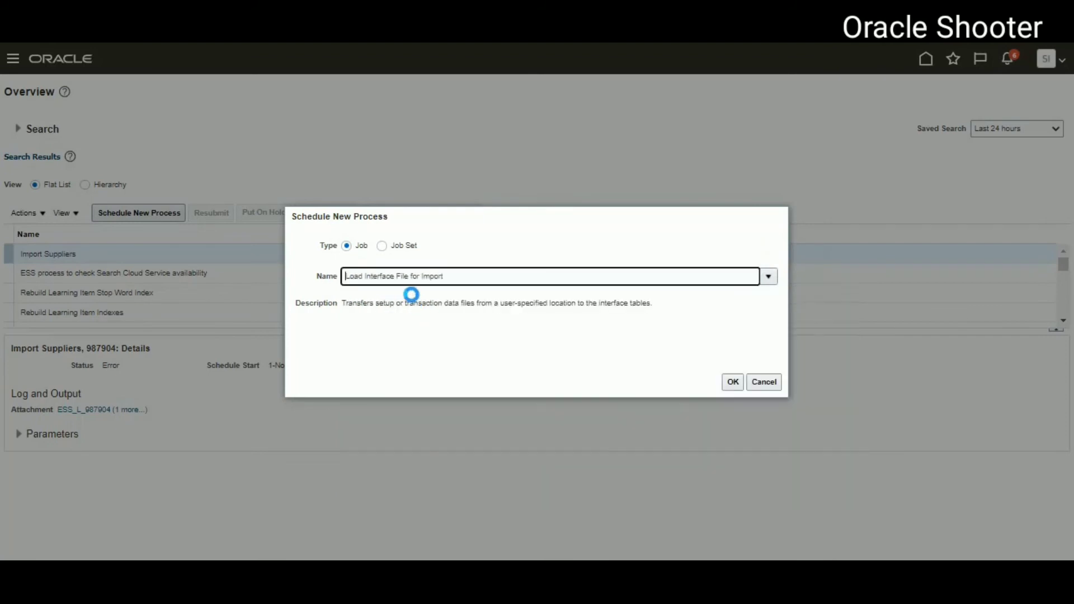
left_click(733, 382)
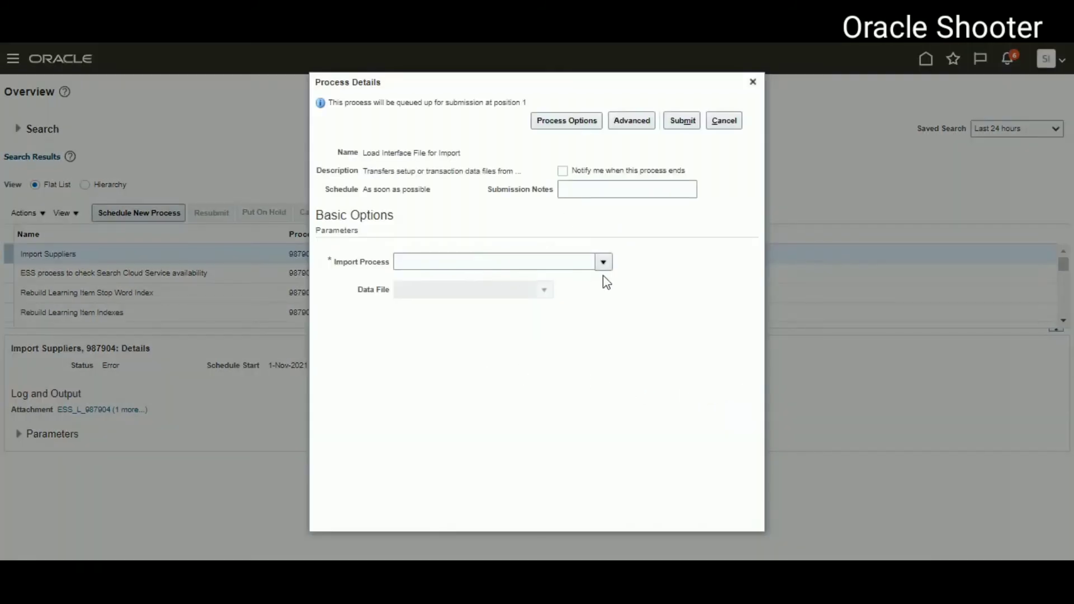
Step: Copy Import Suppliers from the notes file and enter it as the Import Process parameter
left_click(603, 262)
key("alt+Tab")
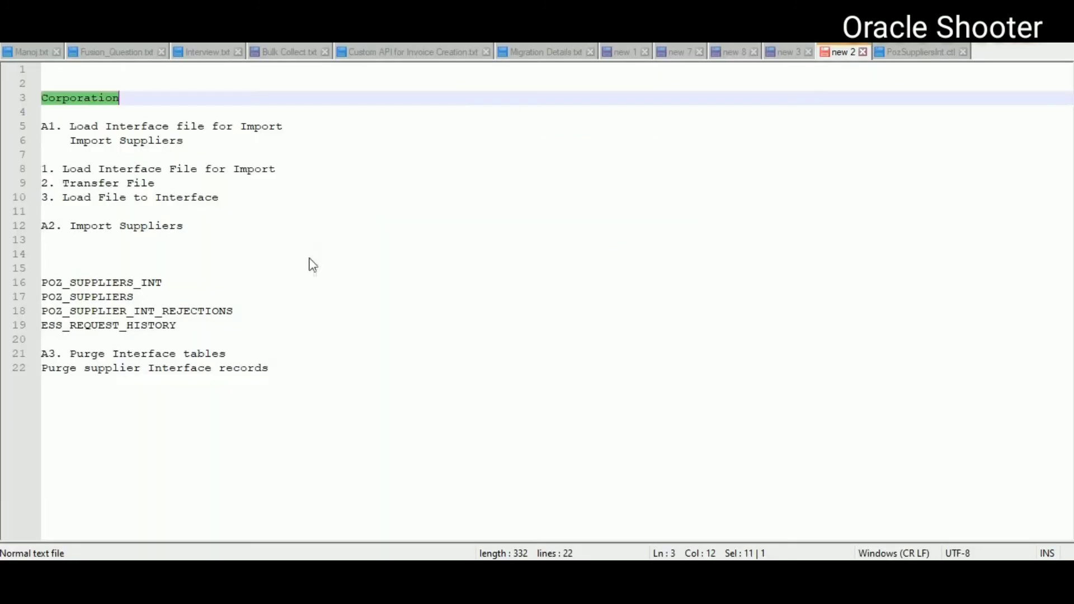
left_click_drag(71, 141, 185, 144)
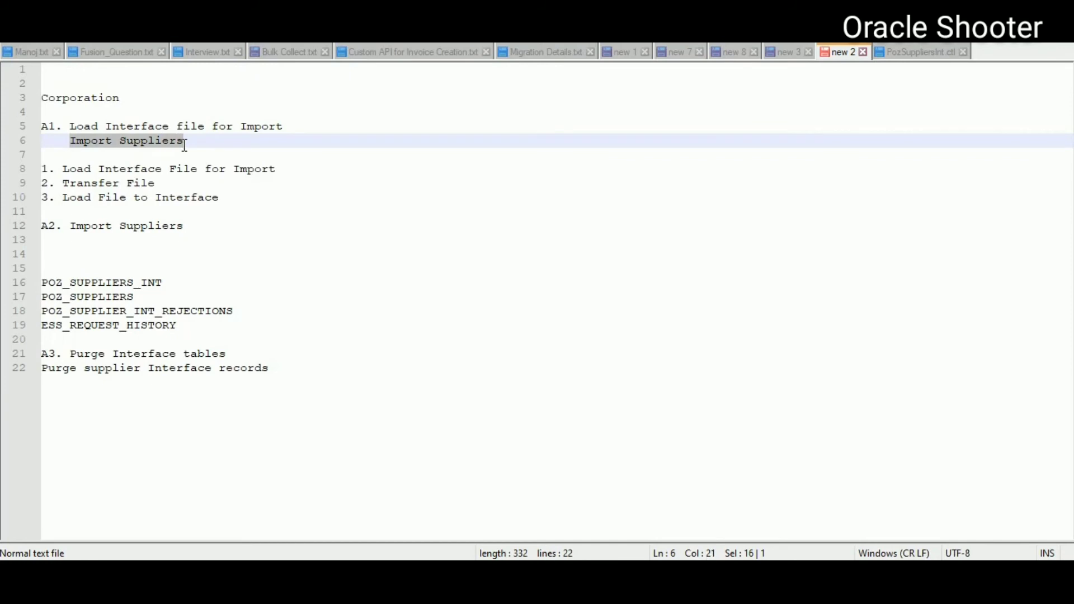
key("ctrl+c")
key("alt+Tab")
left_click(414, 262)
key("ctrl+v")
key("Tab")
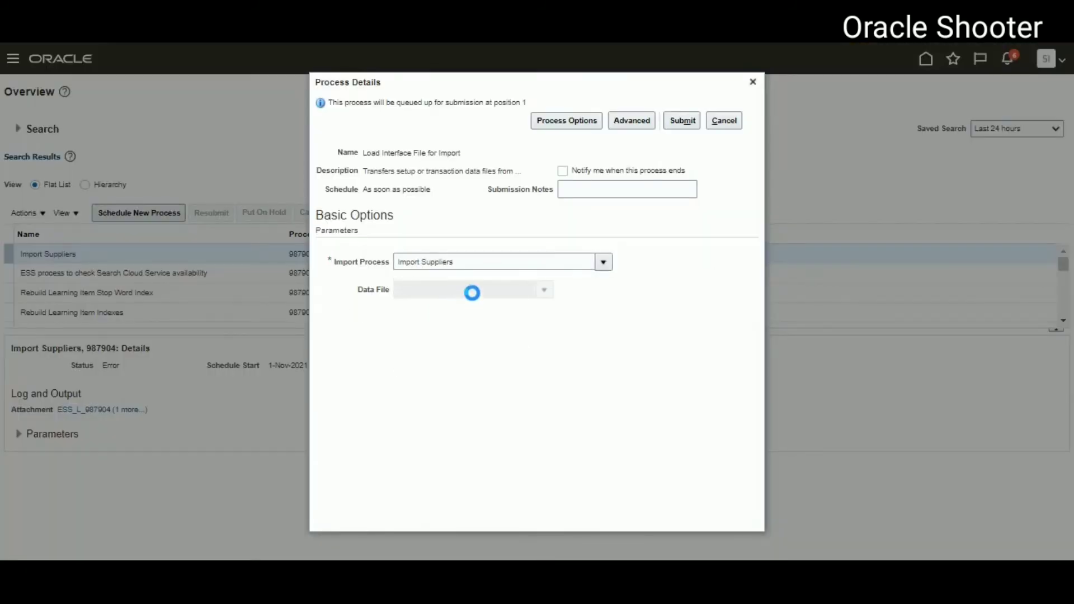
Step: Search the Import Process values for Import Suppliers and choose the Supplier Model entry
left_click(545, 291)
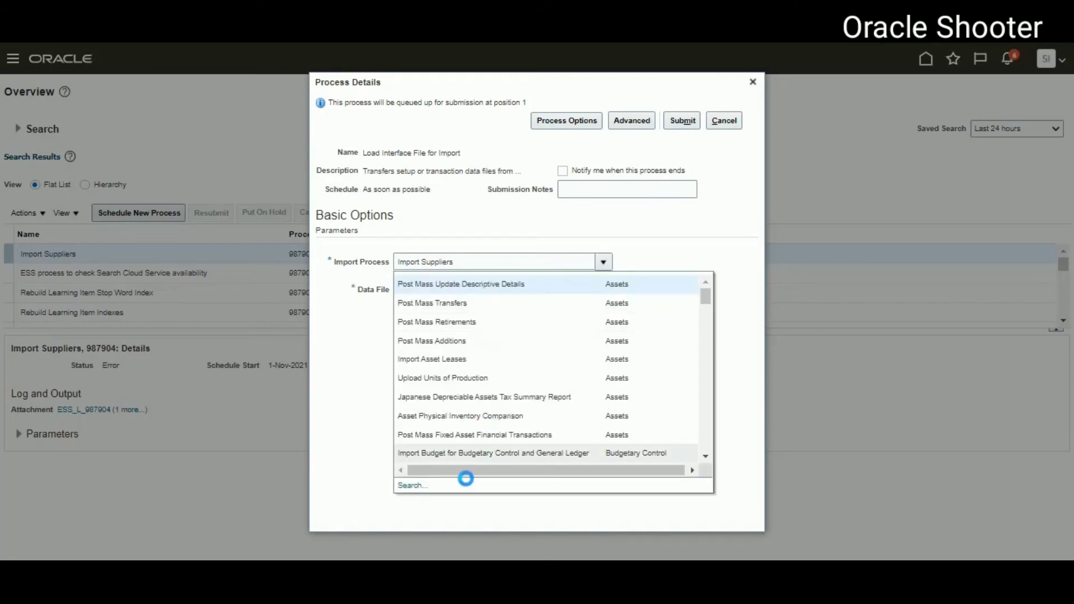
left_click(412, 487)
left_click(641, 311)
left_click(429, 355)
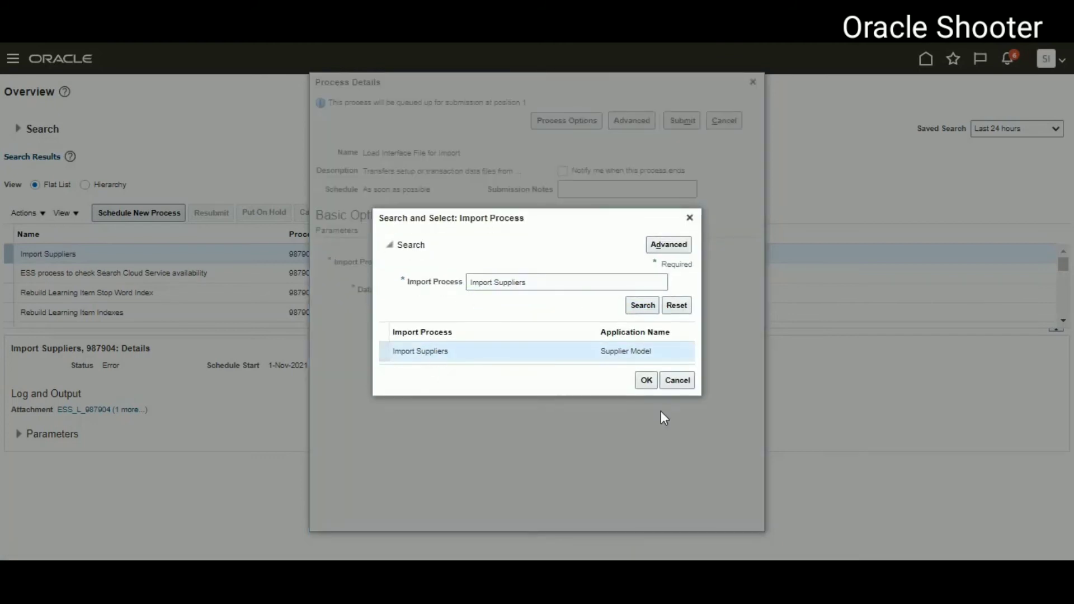
left_click(645, 380)
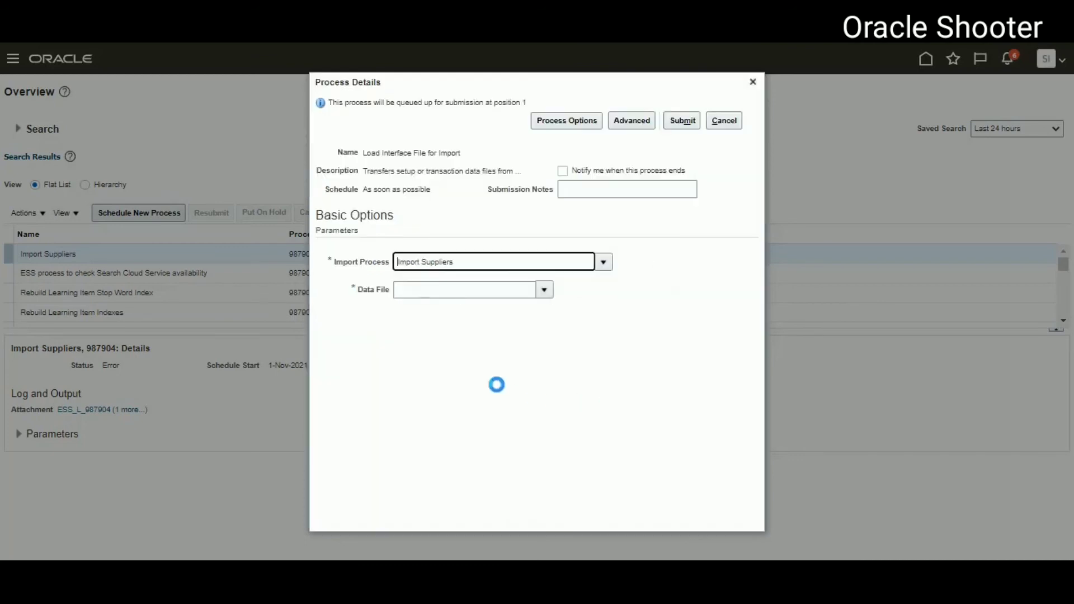
Step: Upload PozSuppliersInt_100.zip as the data file, submit the load process and acknowledge the confirmation
left_click(453, 289)
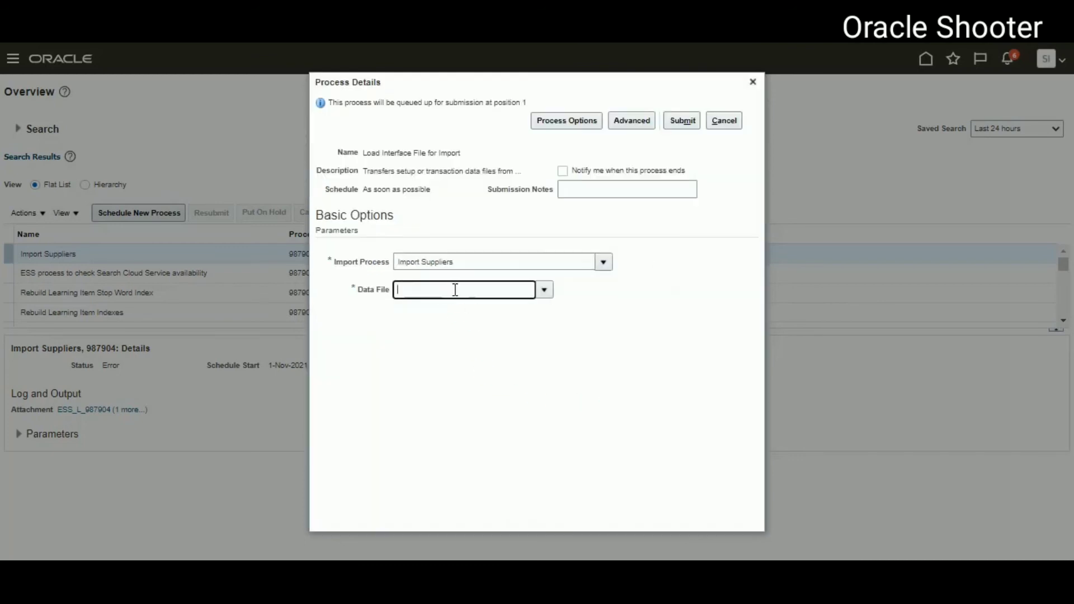
left_click(543, 289)
left_click(421, 328)
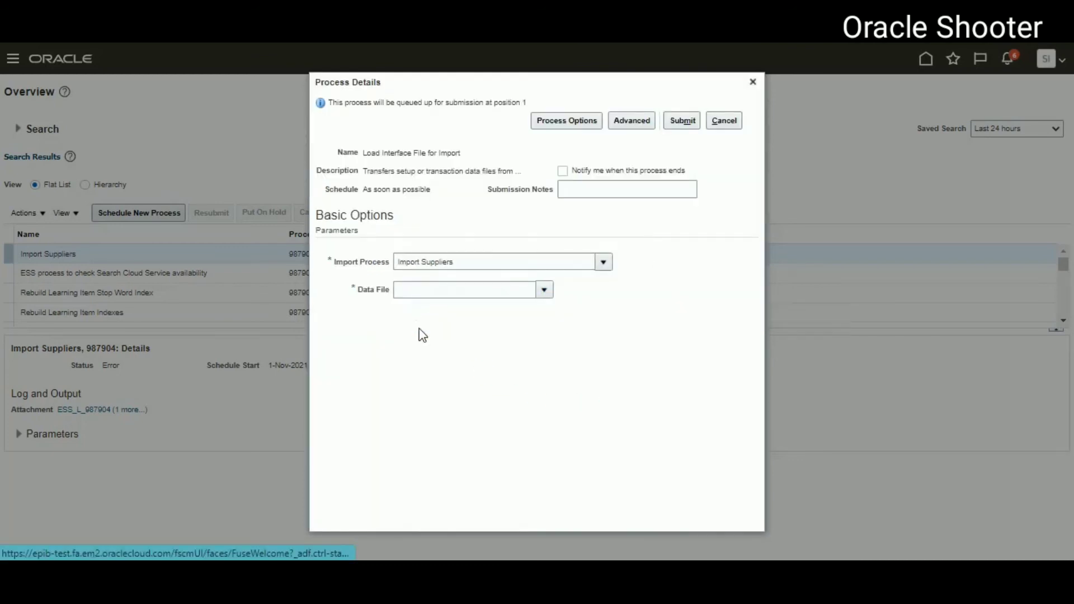
left_click(488, 300)
left_click(201, 136)
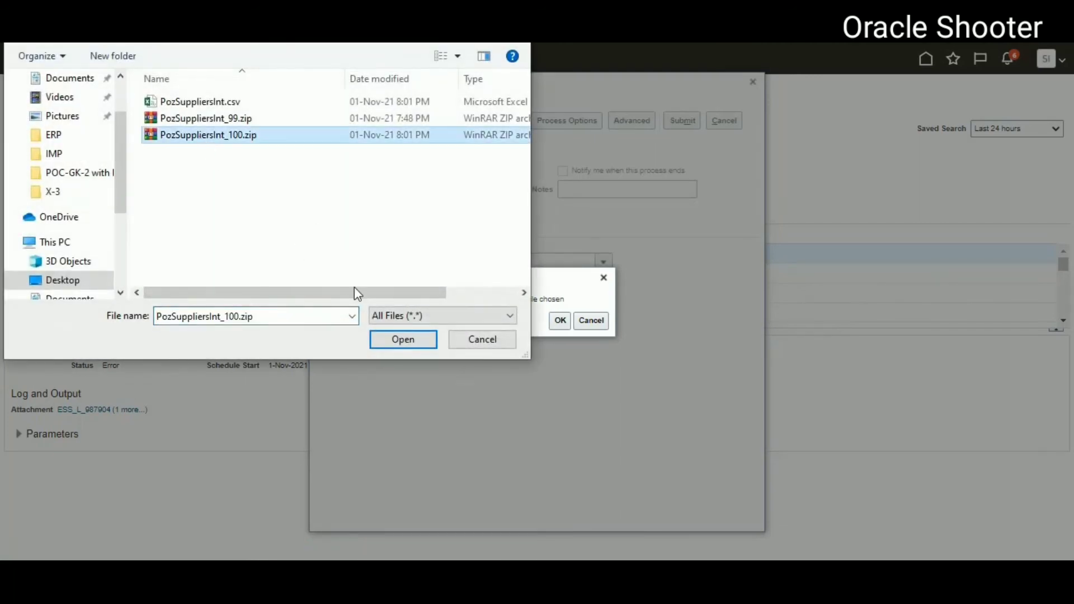
left_click(403, 340)
left_click(559, 321)
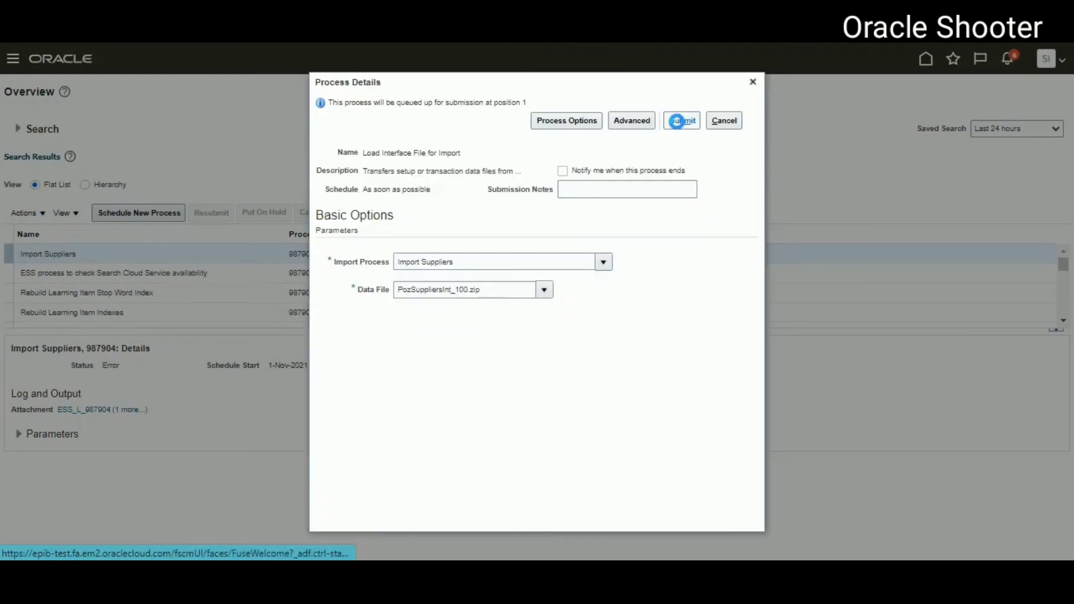
left_click(679, 122)
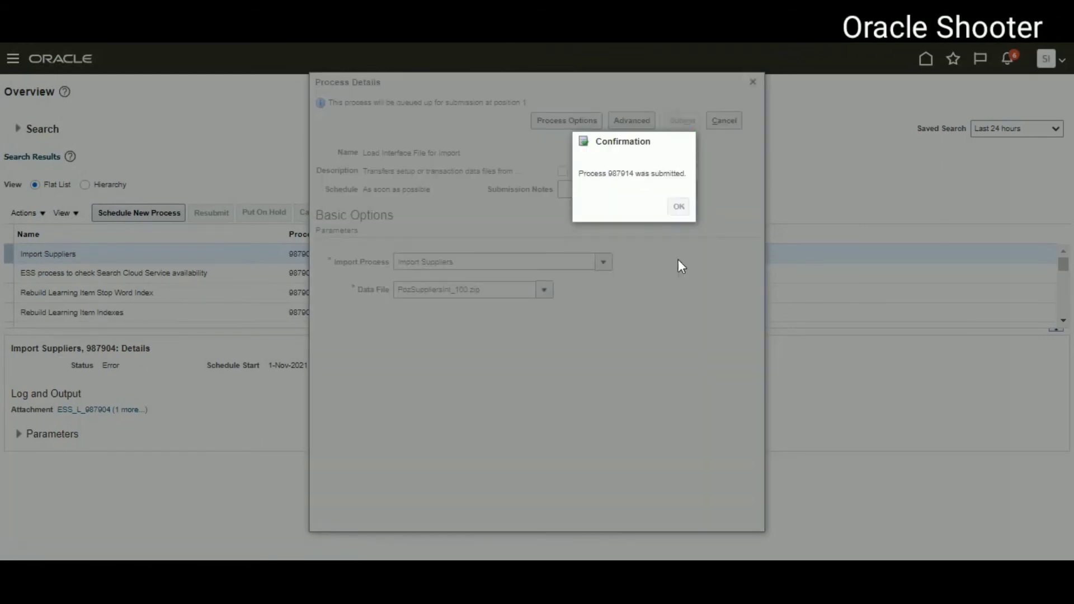
left_click(677, 206)
Step: Review the Load File to Interface entry in the notes, then refresh the scheduled processes list to check the load jobs' statuses
key("alt+Tab")
left_click_drag(241, 203, 61, 200)
left_click(288, 168)
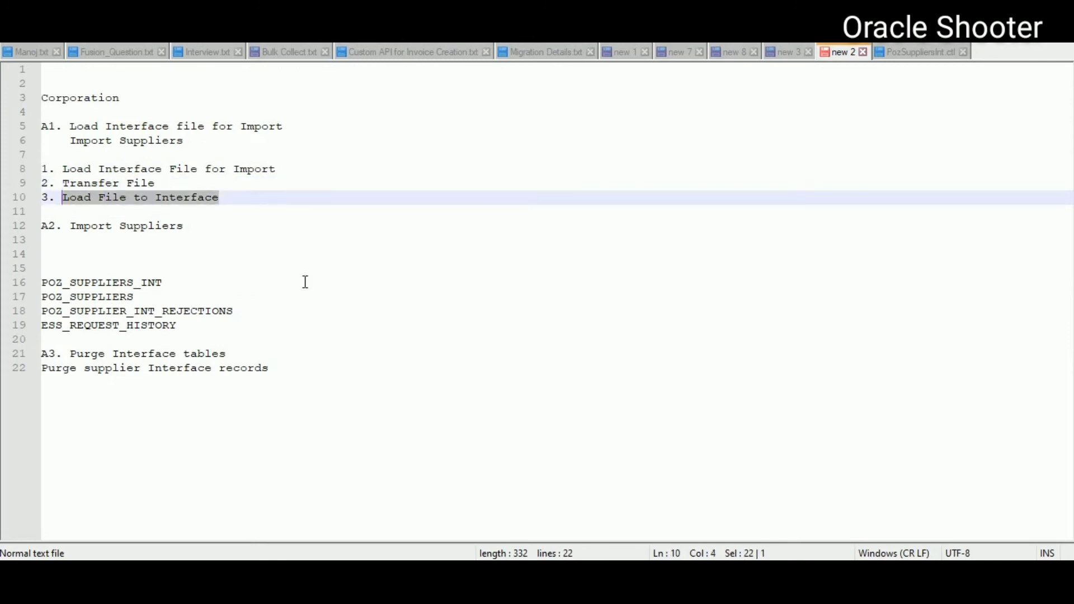
key("alt+Tab")
left_click(494, 213)
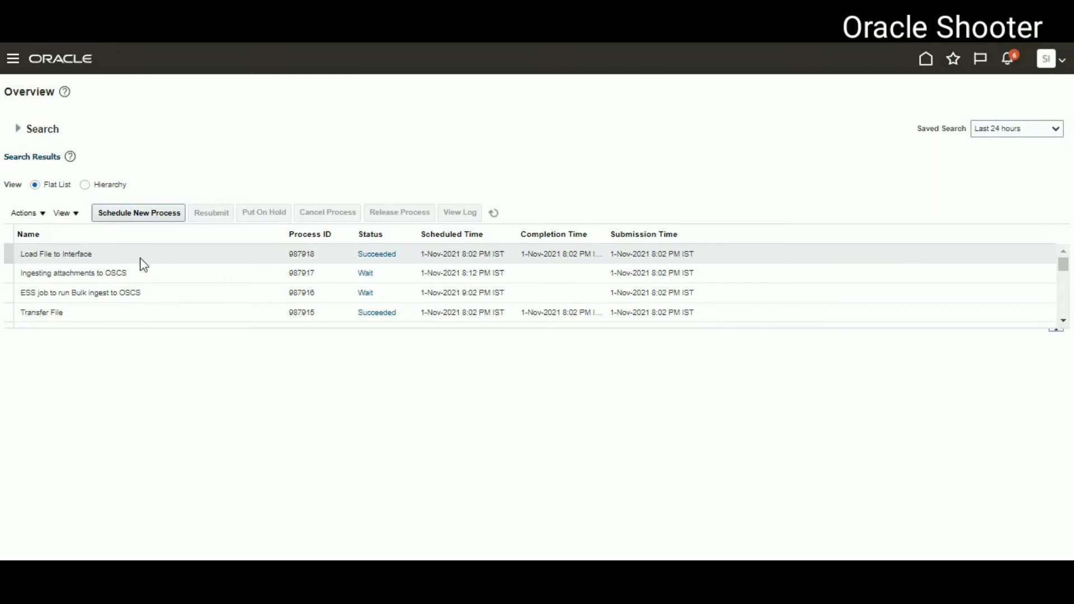
left_click(492, 215)
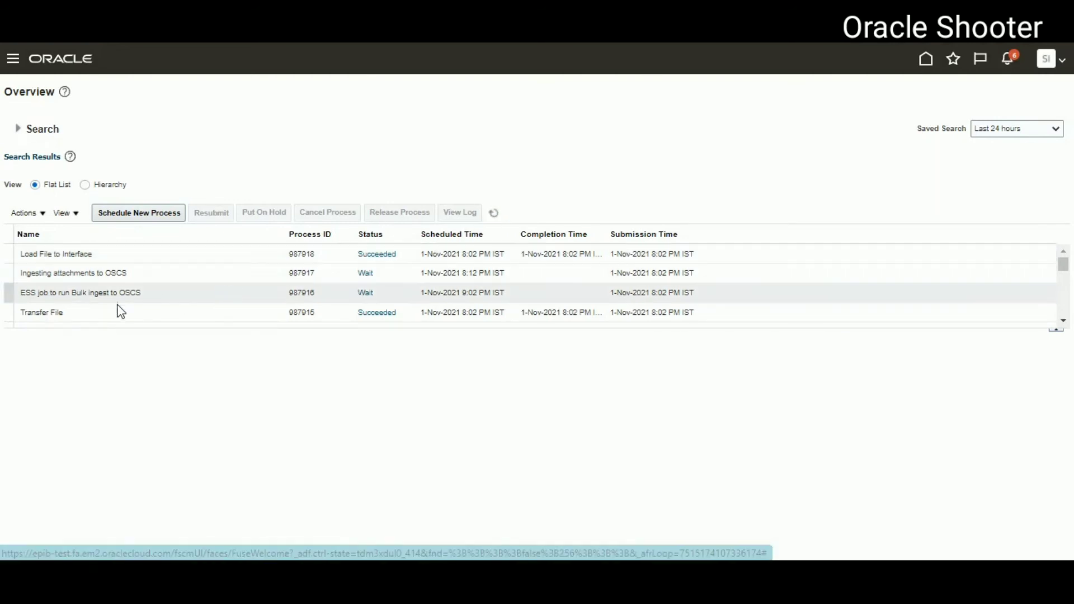
left_click(436, 306)
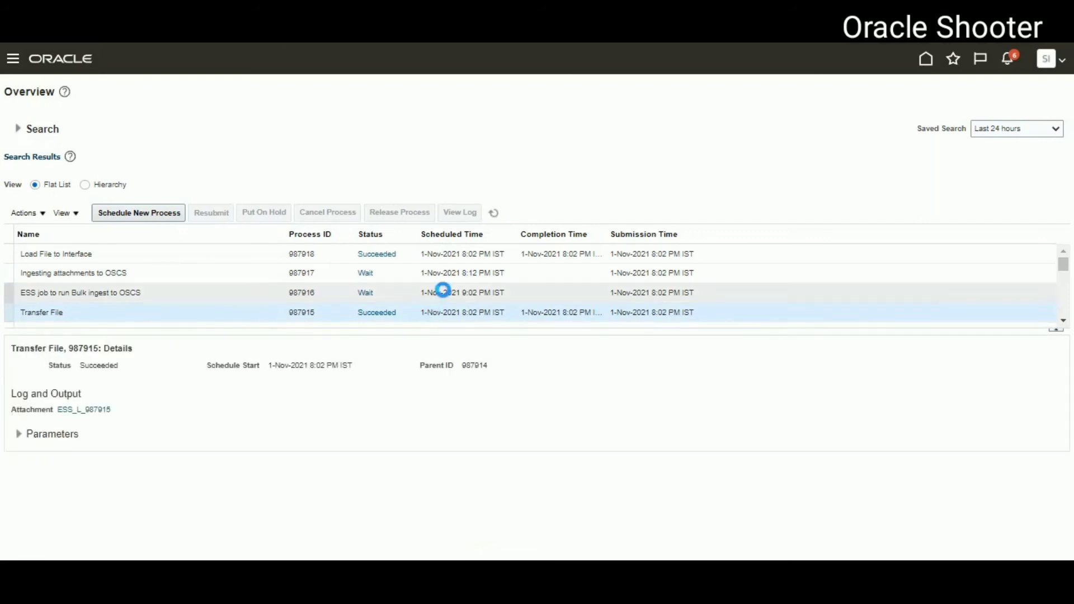
left_click(495, 217)
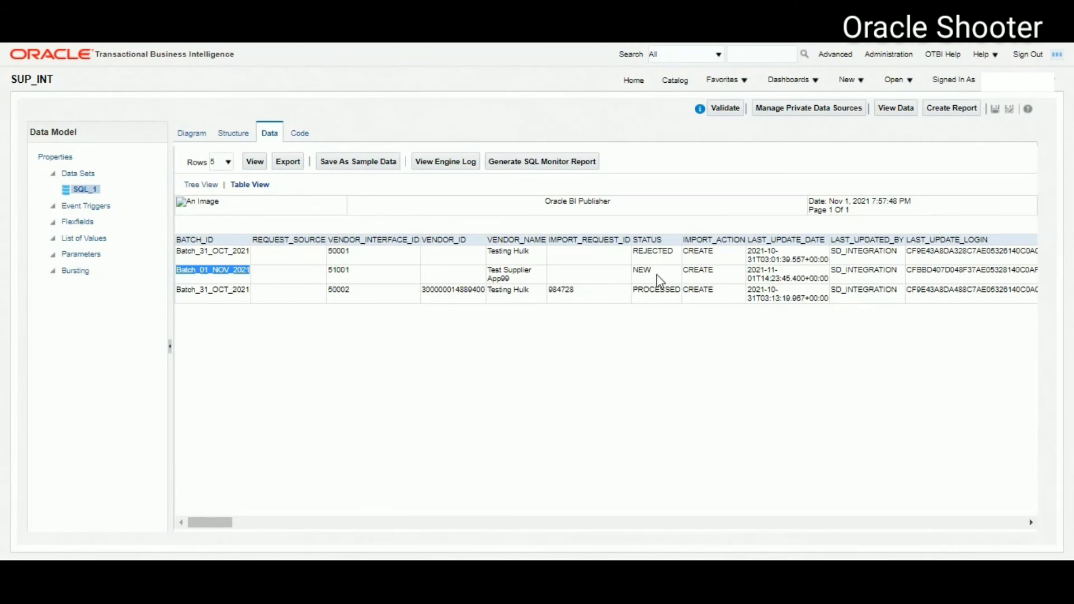
Step: Rerun the SUP_INT data view and examine the ORGANIZATION_TYPE_LOOKUP_CODE of the newly loaded Batch_01_NOV_2021 record
left_click(255, 163)
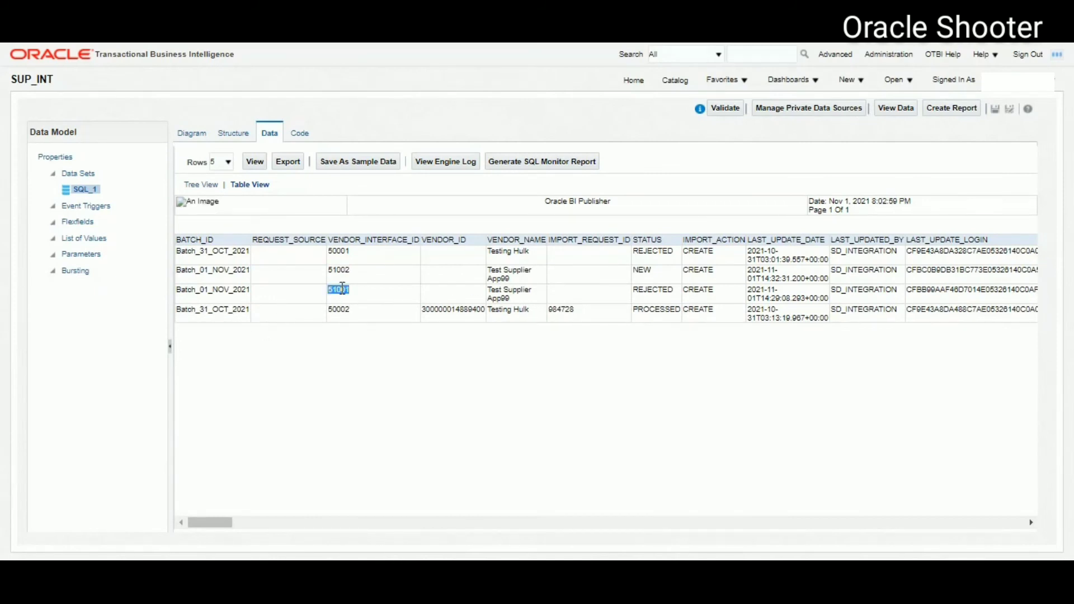
left_click_drag(207, 524, 826, 558)
left_click_drag(821, 521, 866, 521)
left_click_drag(734, 273, 699, 271)
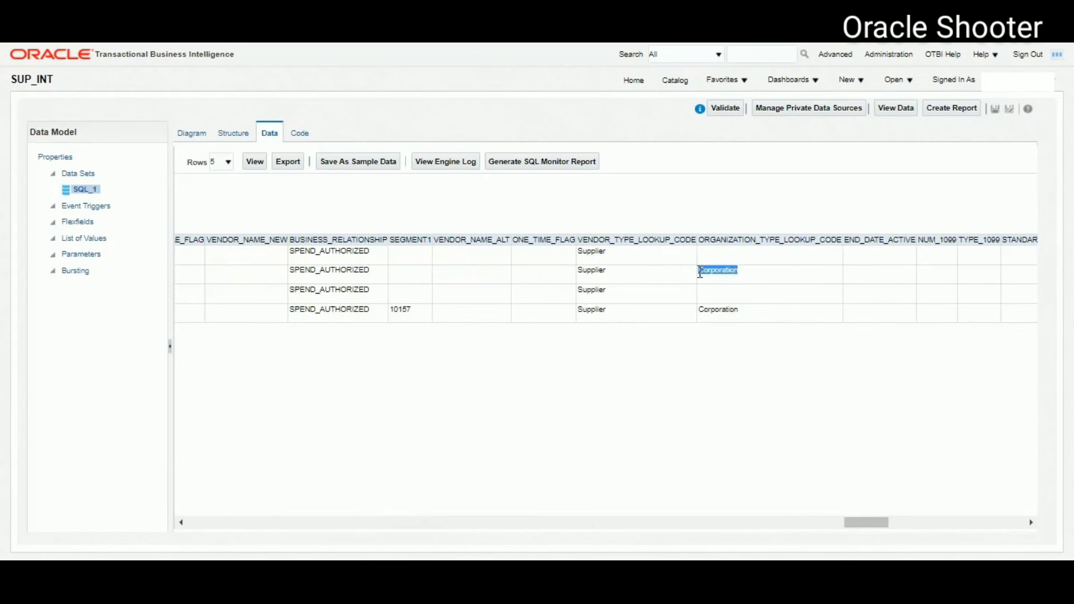
left_click_drag(867, 522, 192, 448)
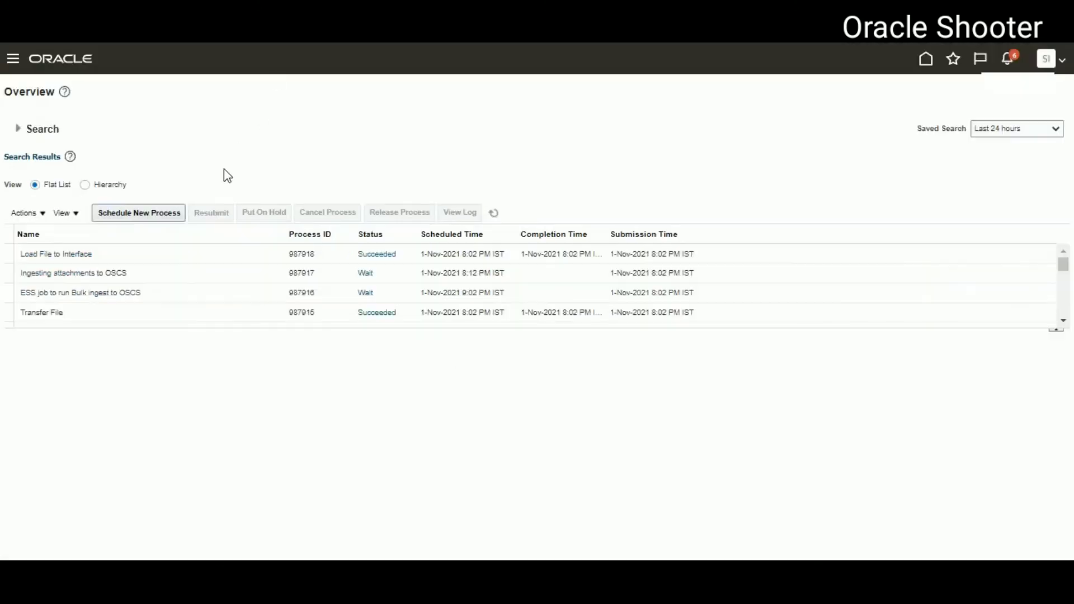
Step: Schedule a new process for the Import Suppliers job and open its process details
left_click(159, 211)
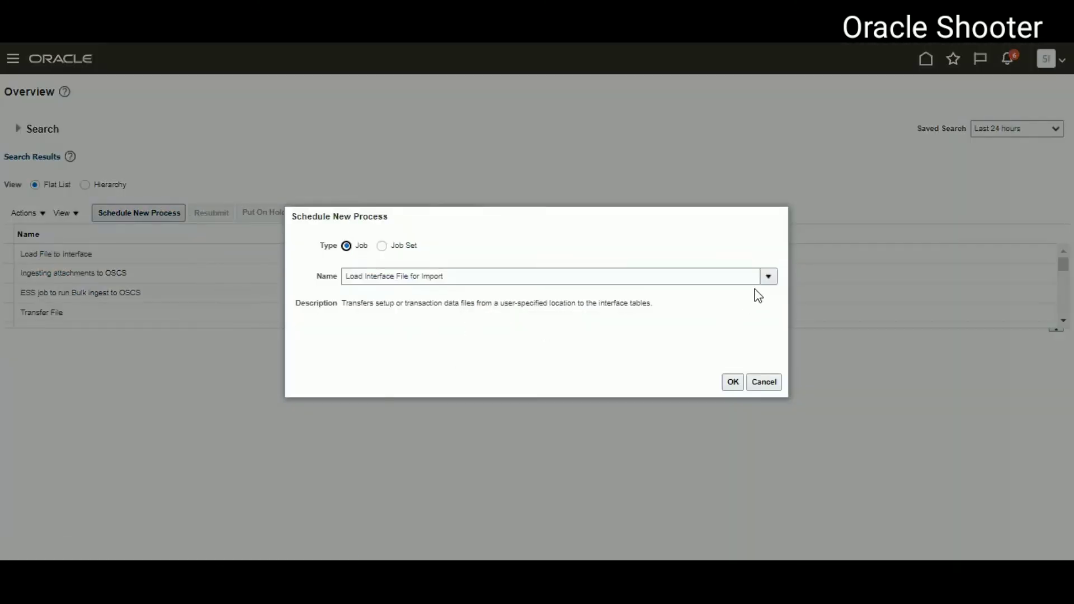
left_click(767, 277)
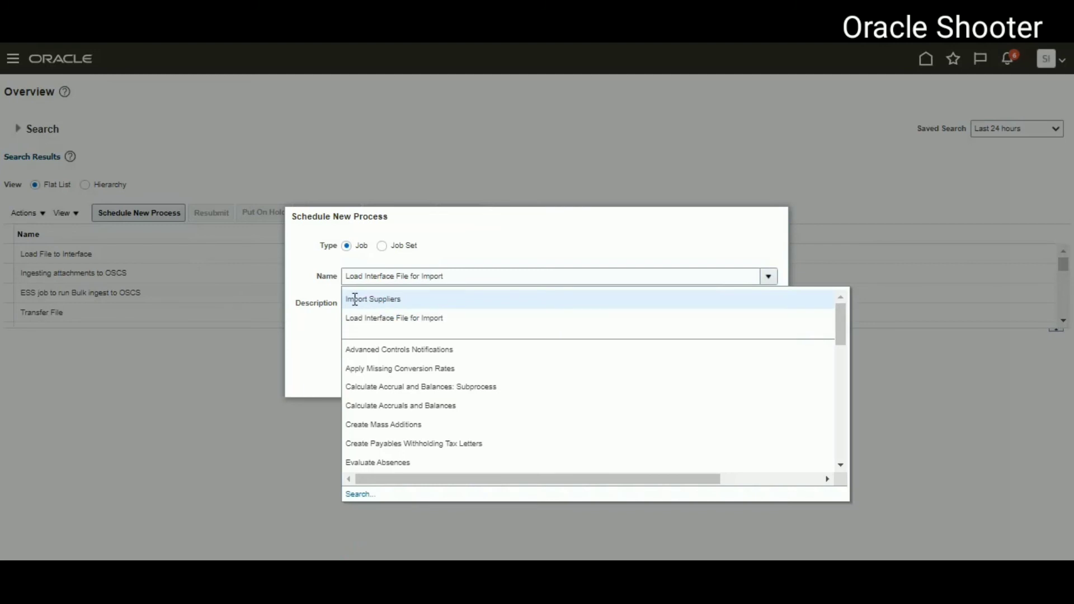
left_click(355, 299)
left_click(734, 389)
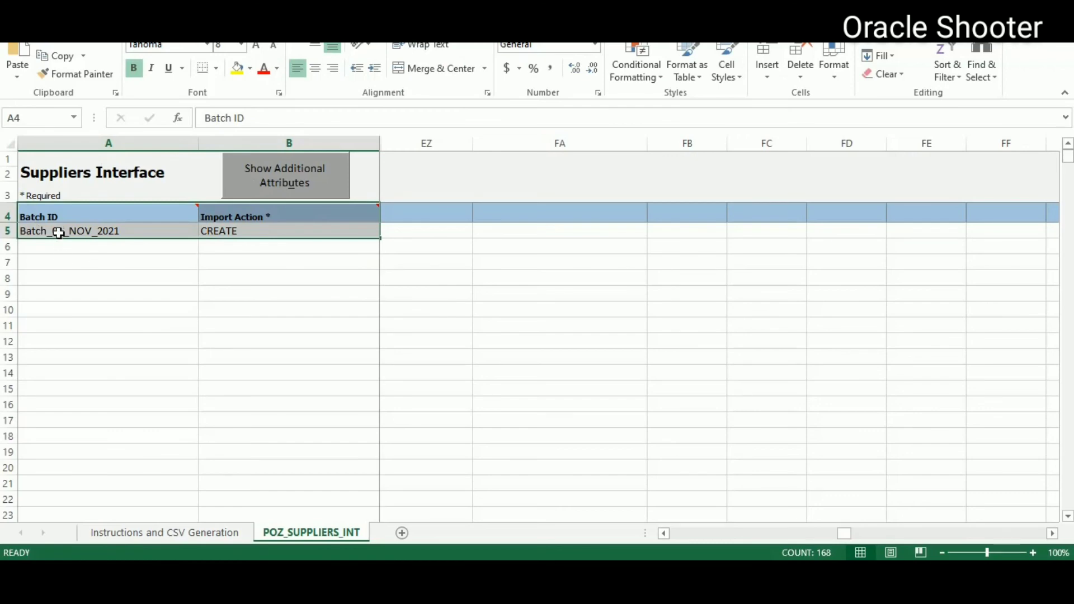
Step: Set the Import Suppliers job's Batch ID to Batch_01_NOV_2021 from the supplier template, submit the process and acknowledge the confirmation
left_click(59, 231)
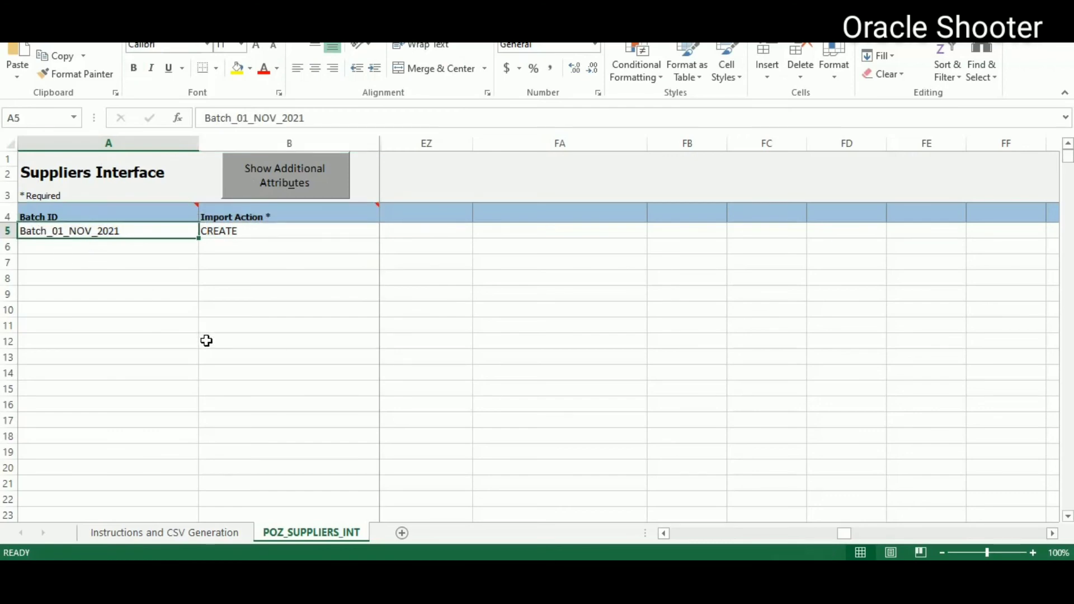
key("ctrl+c")
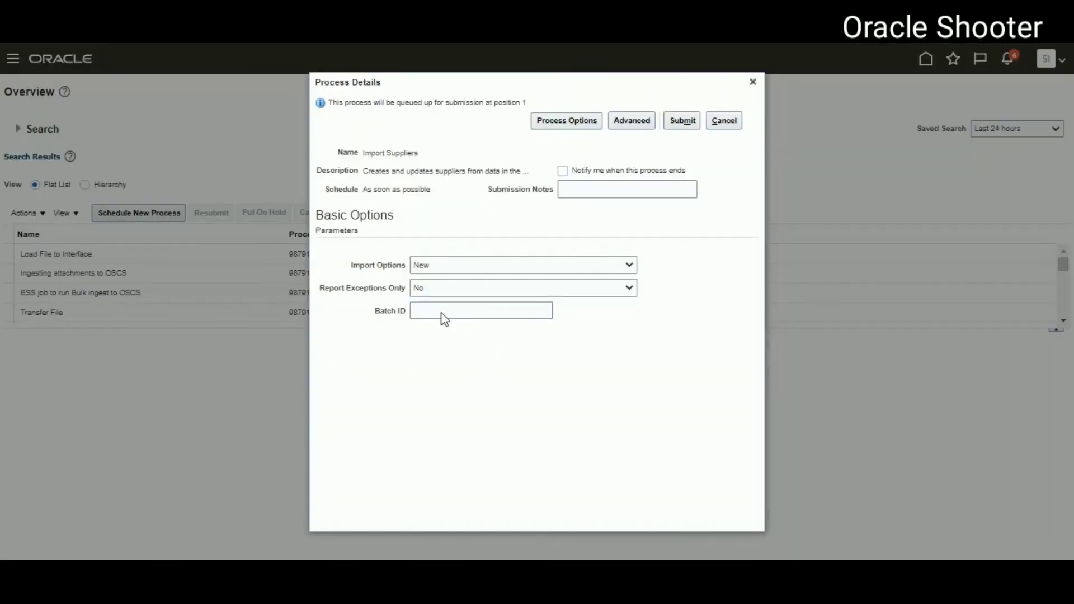
left_click(442, 311)
key("ctrl+v")
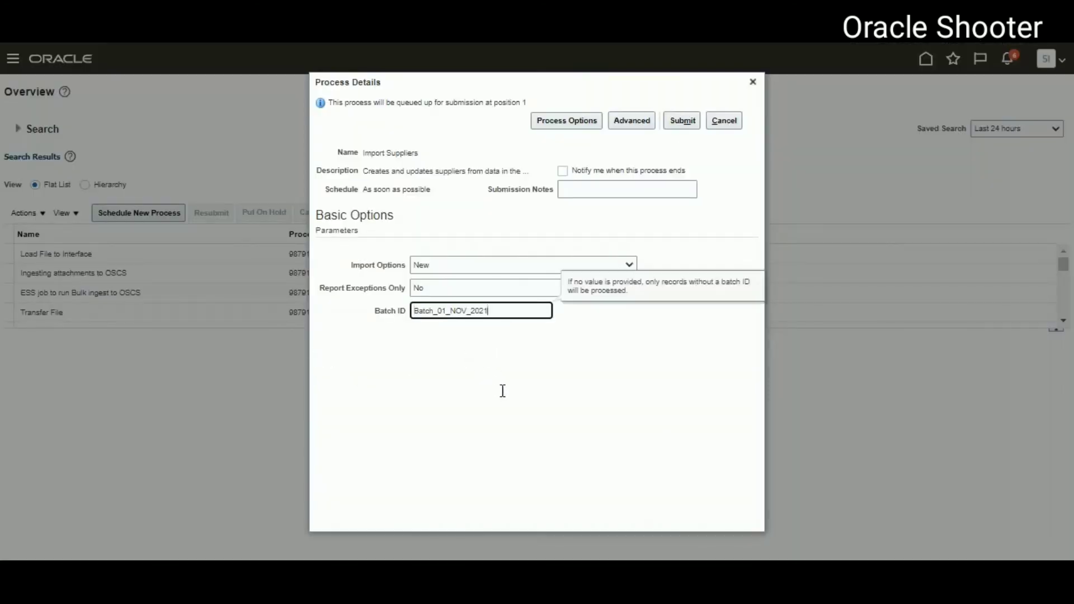
left_click(688, 121)
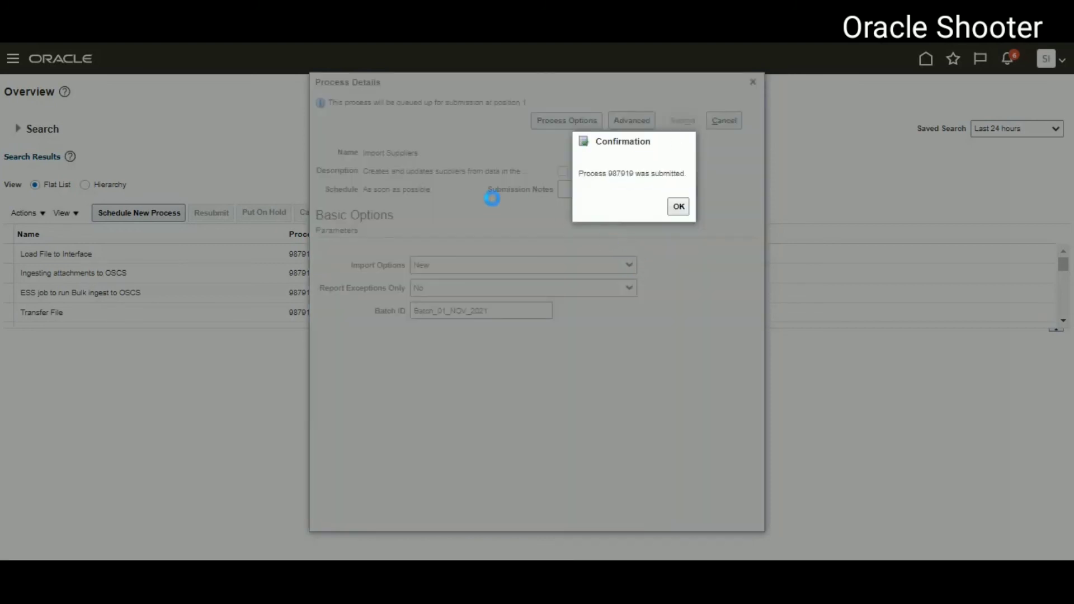
left_click(679, 206)
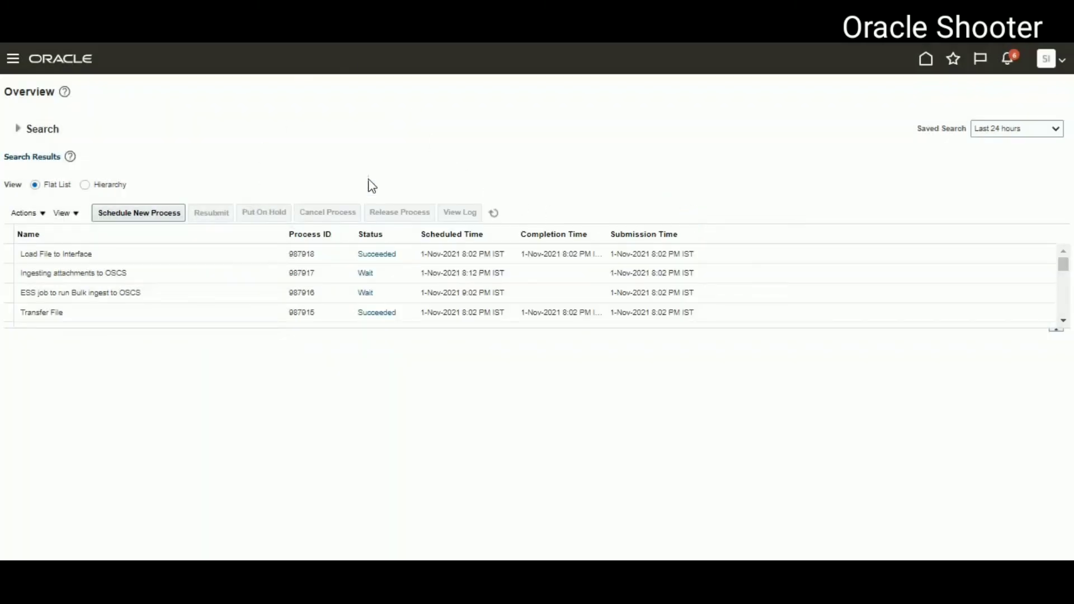
Step: Refresh the scheduled processes list to check the Import Suppliers job's status
left_click(494, 215)
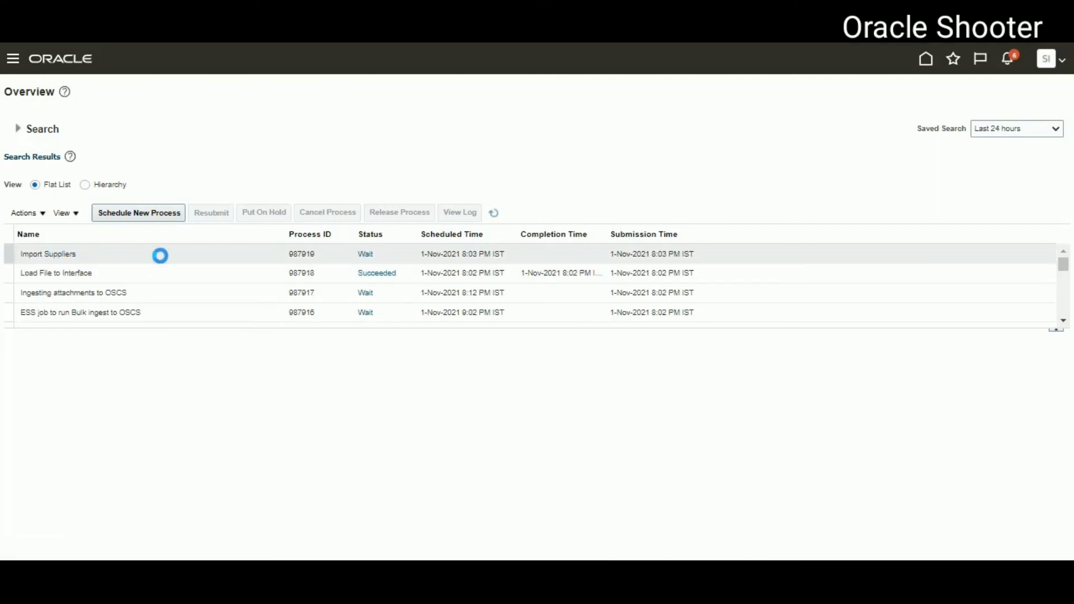
left_click(493, 213)
left_click(493, 213)
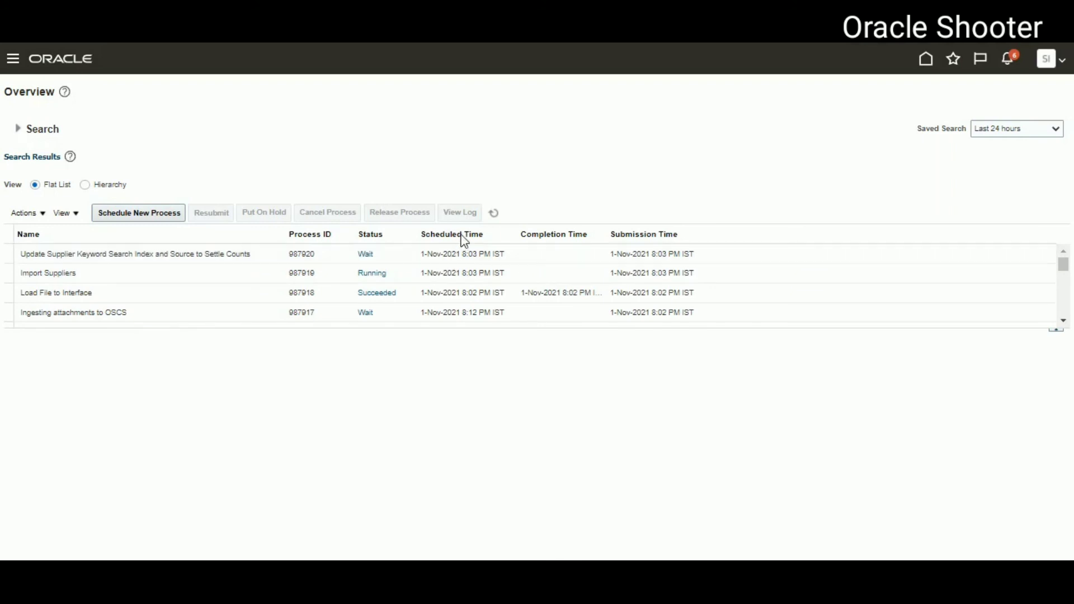
left_click(494, 213)
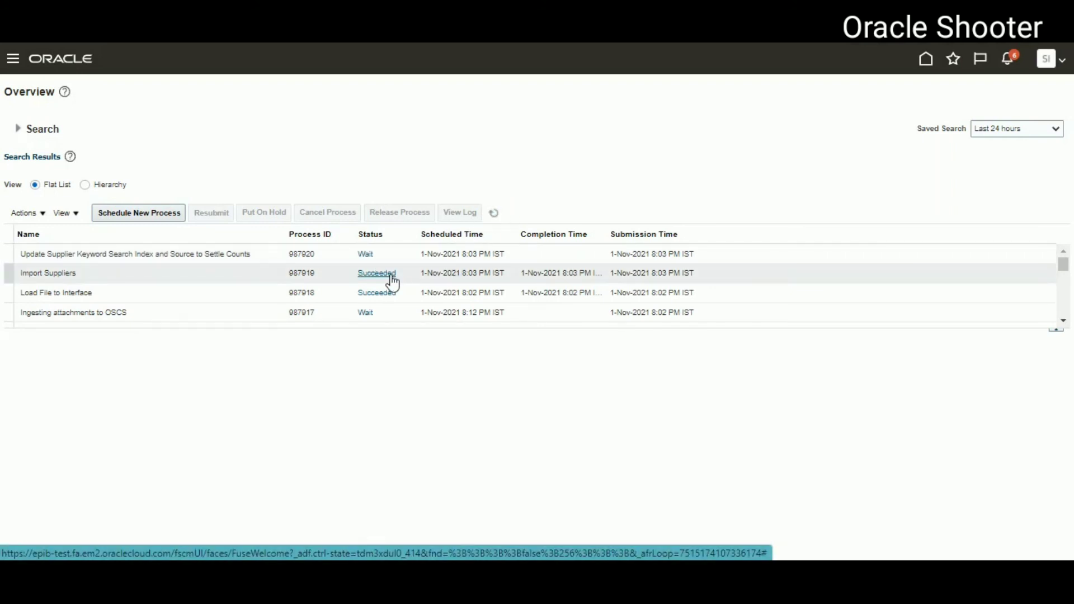
Step: Open the Import Suppliers job's PDF report and examine the name and number of the imported supplier in its import details
left_click(59, 273)
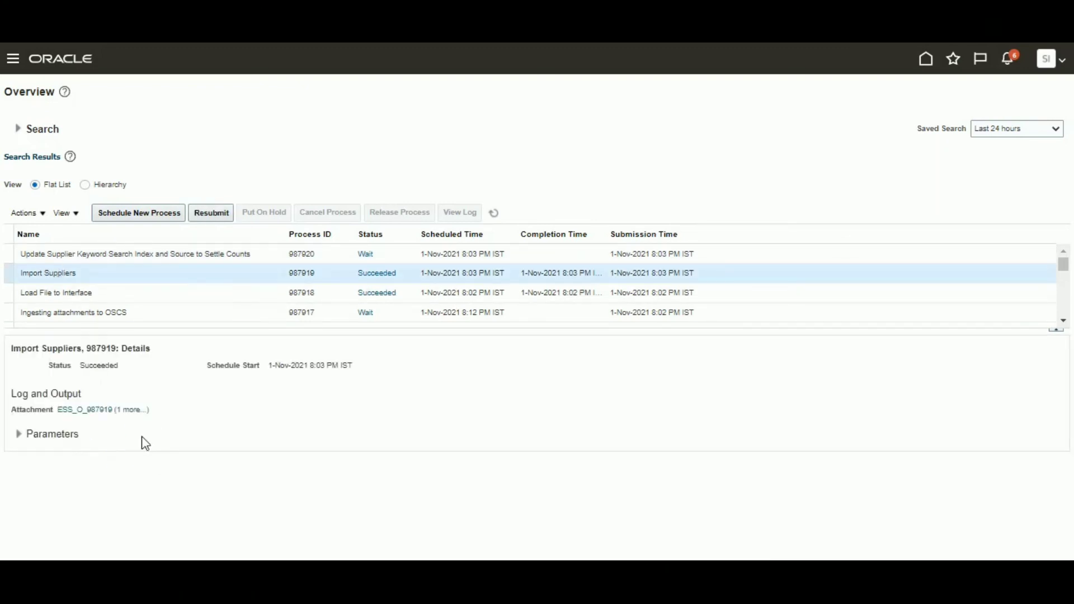
left_click(131, 410)
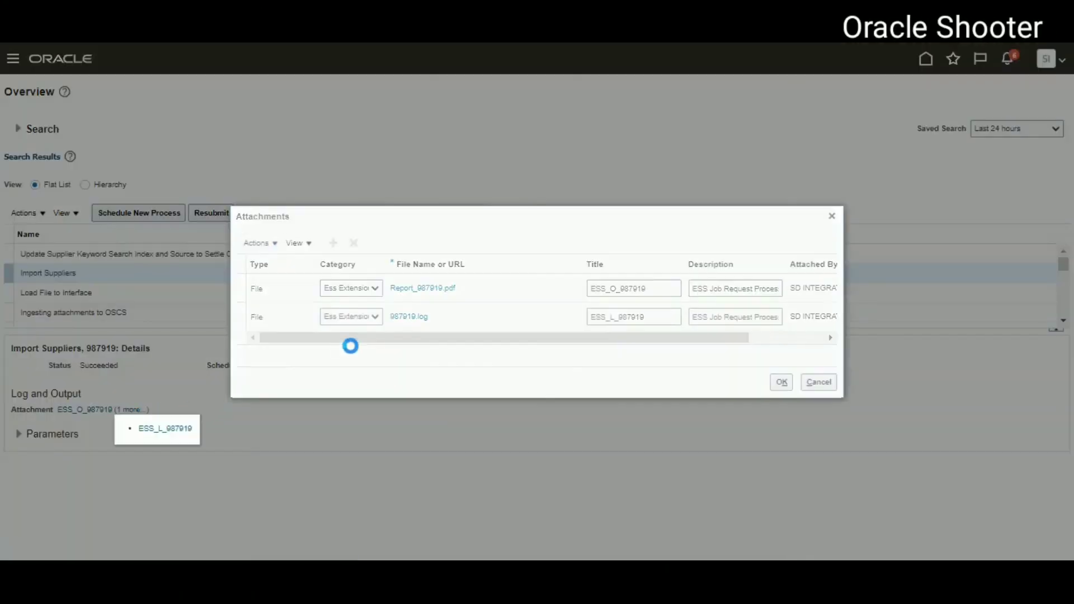
left_click(431, 293)
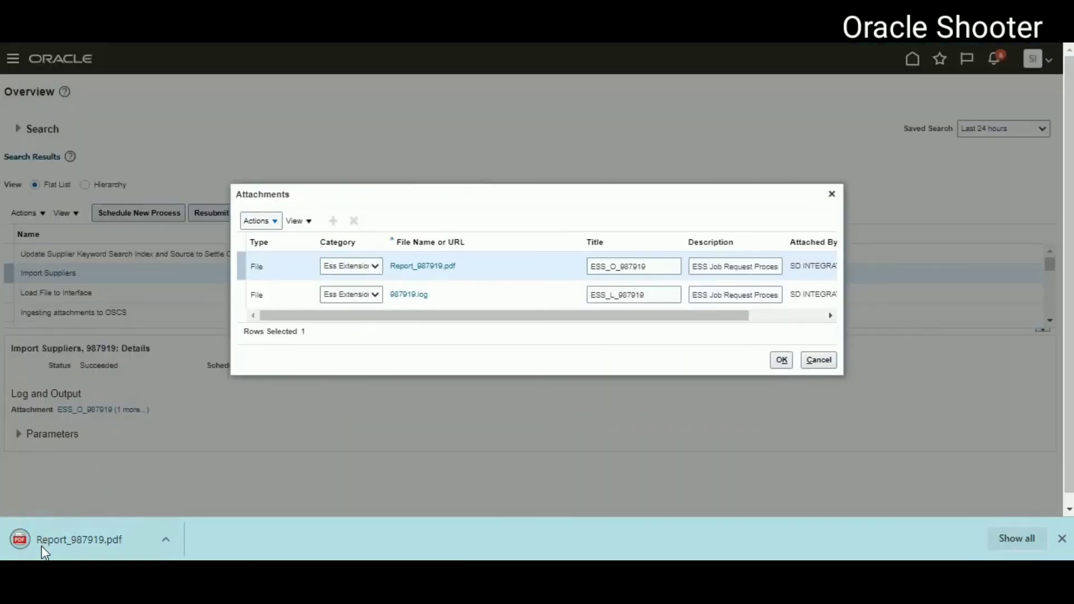
left_click(65, 538)
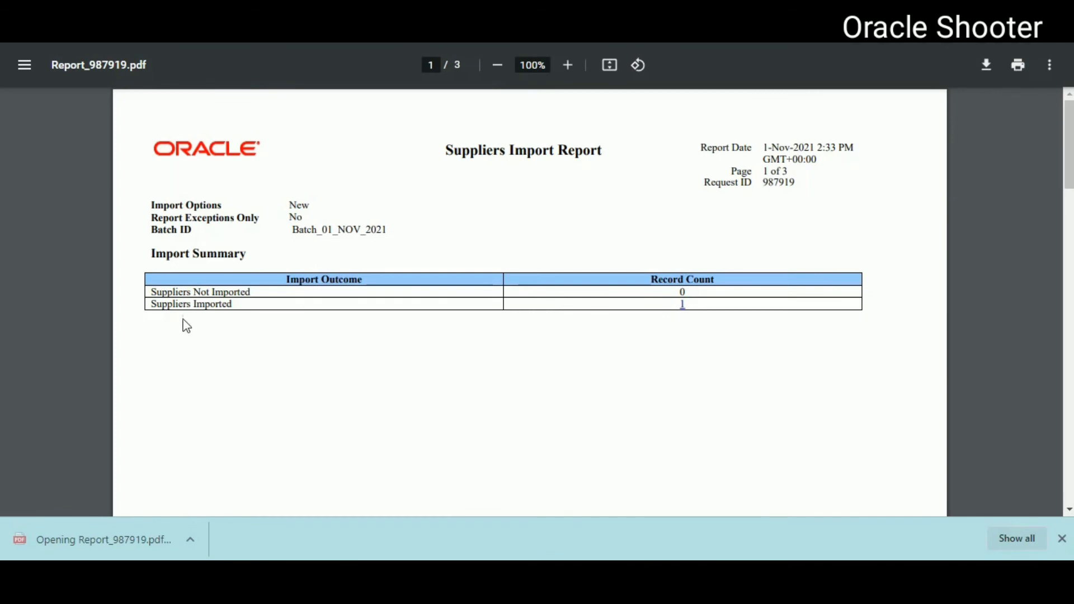
left_click(682, 304)
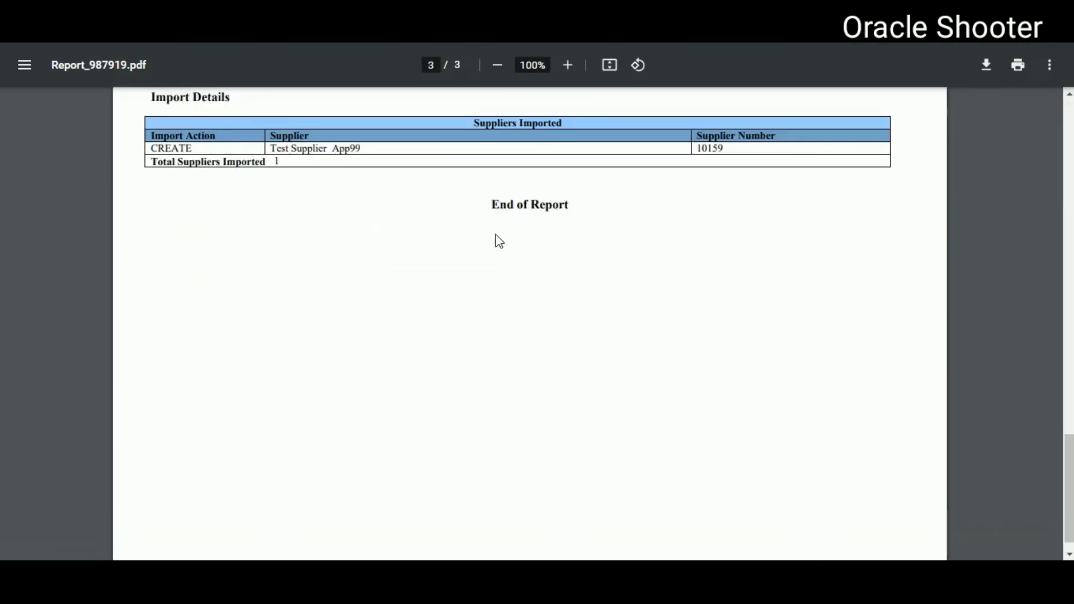
left_click_drag(271, 149, 417, 164)
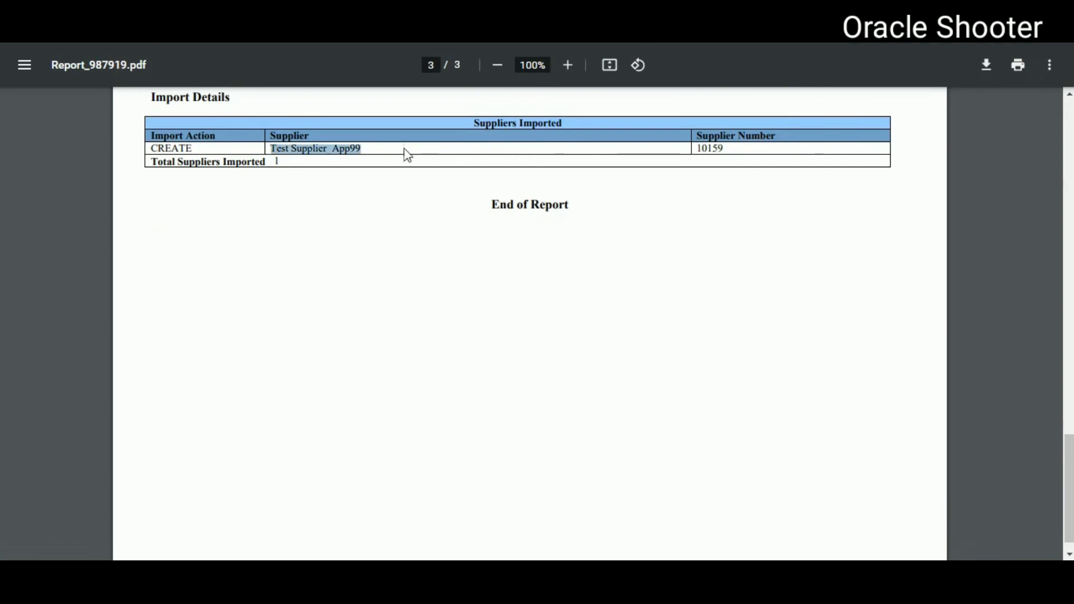
left_click_drag(697, 148, 724, 149)
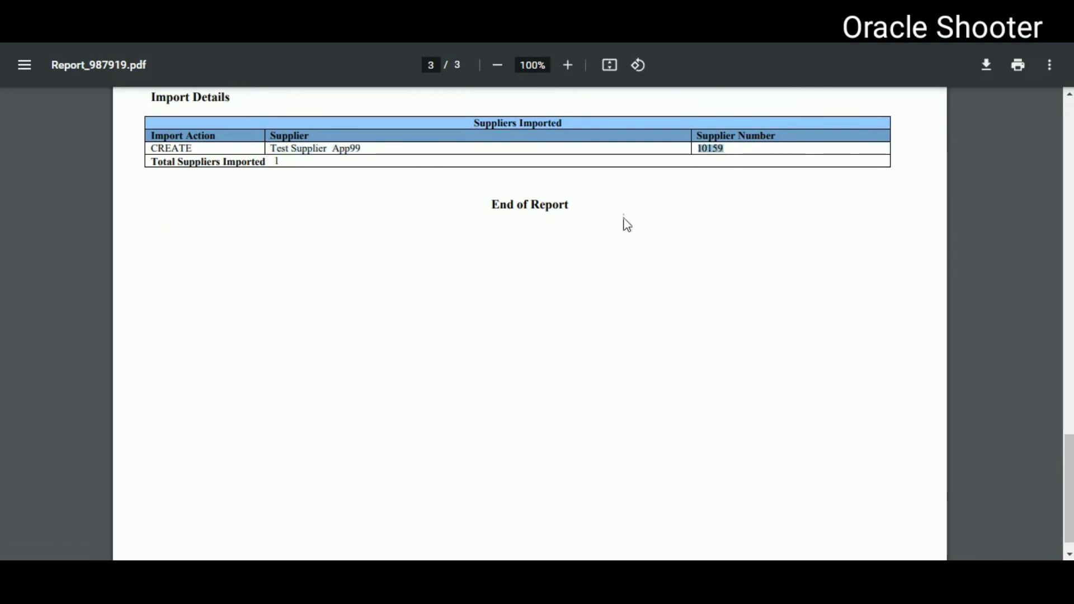
Step: Search Manage Suppliers for Test Supplier App99 using the name from the report, and open the supplier's profile to examine it
left_click_drag(273, 147, 367, 150)
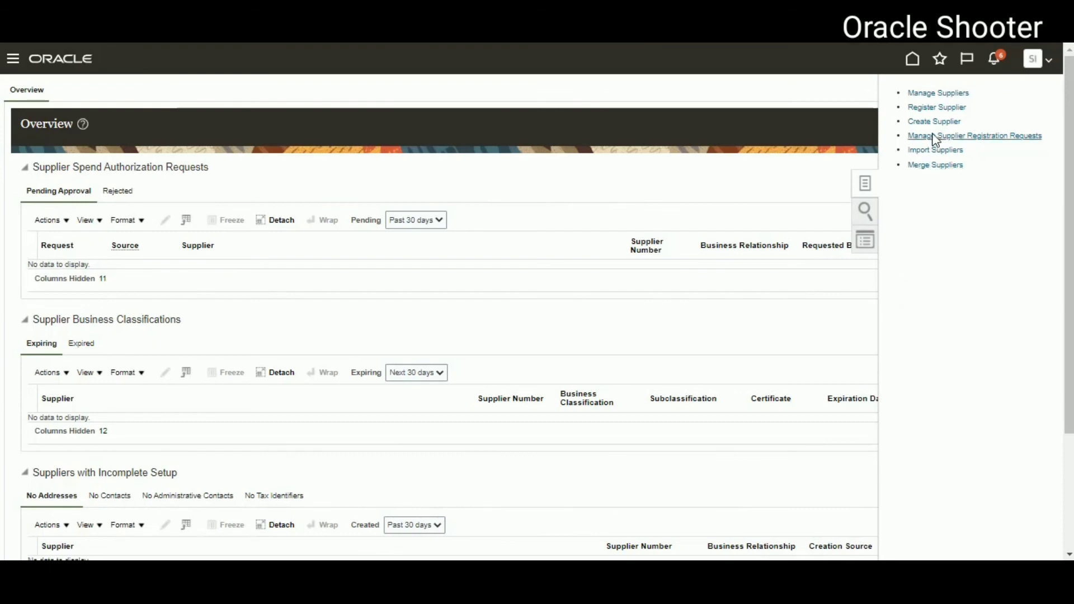
left_click(937, 93)
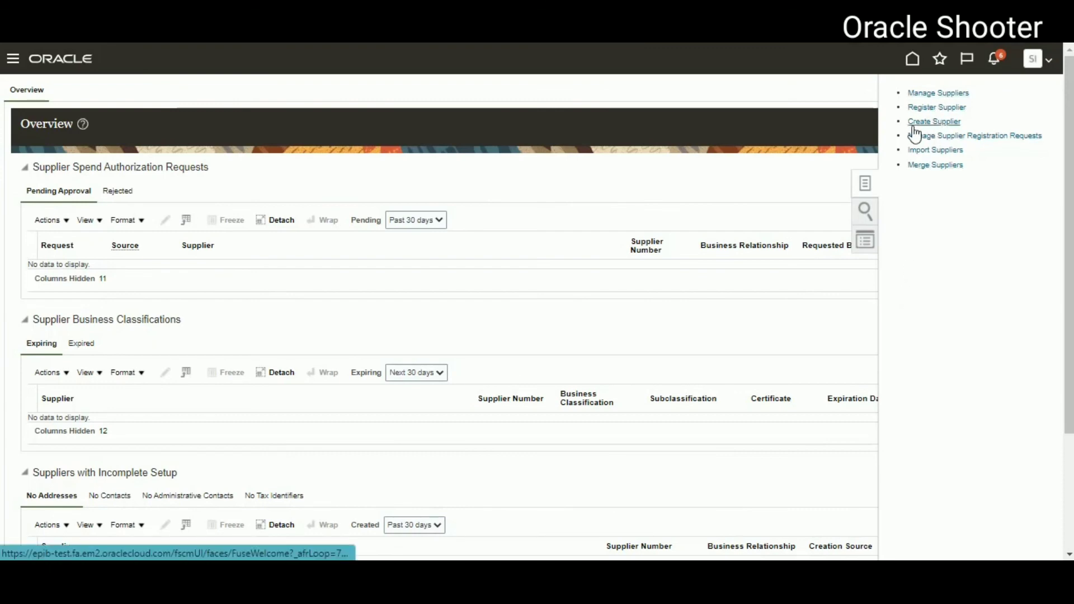
left_click(320, 210)
key("ctrl+v")
left_click(945, 228)
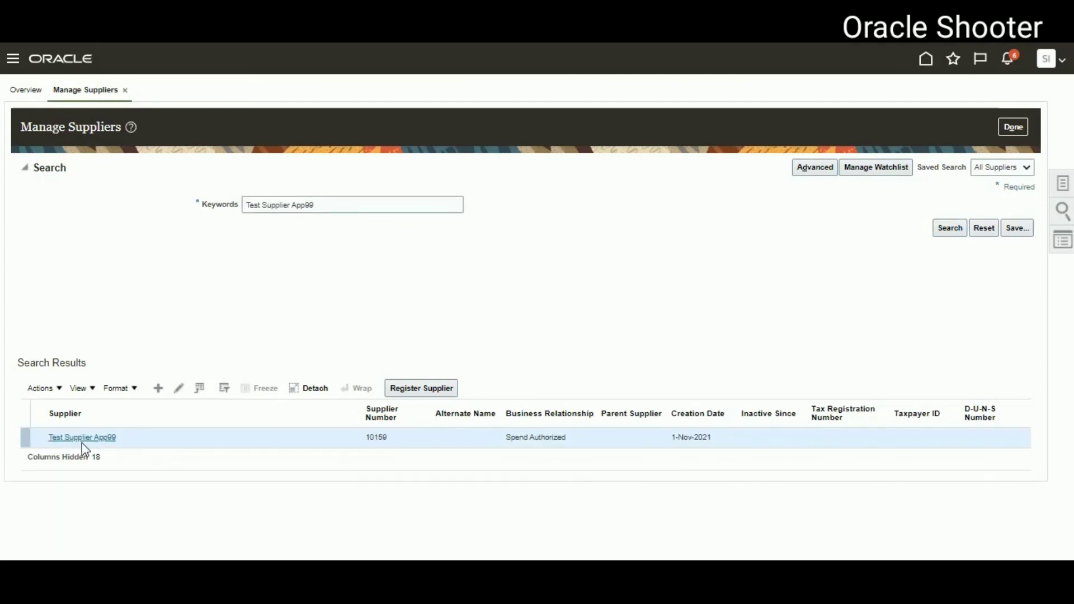
left_click(84, 440)
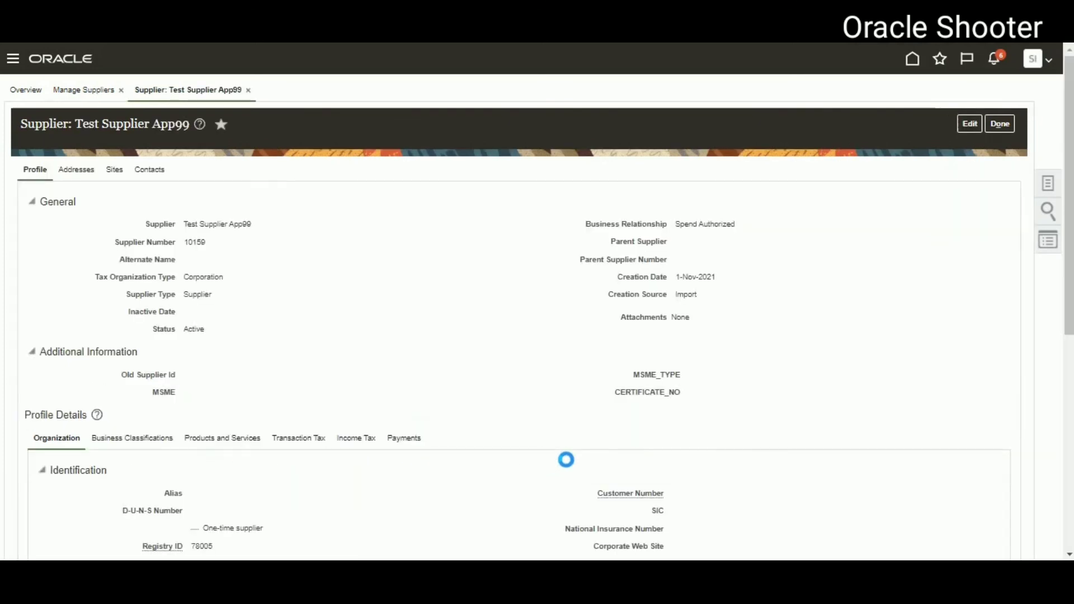
left_click_drag(186, 224, 252, 223)
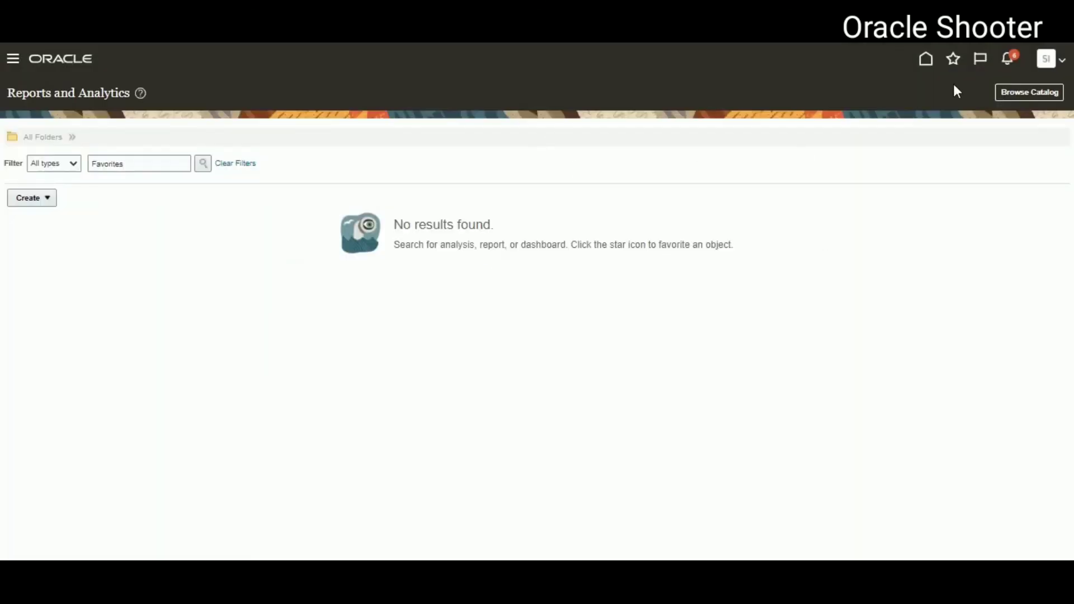
Step: Open the SUPPLIER_DM data model from the catalog's Testing folder and review the table name in its SQL_1 query
left_click(1002, 92)
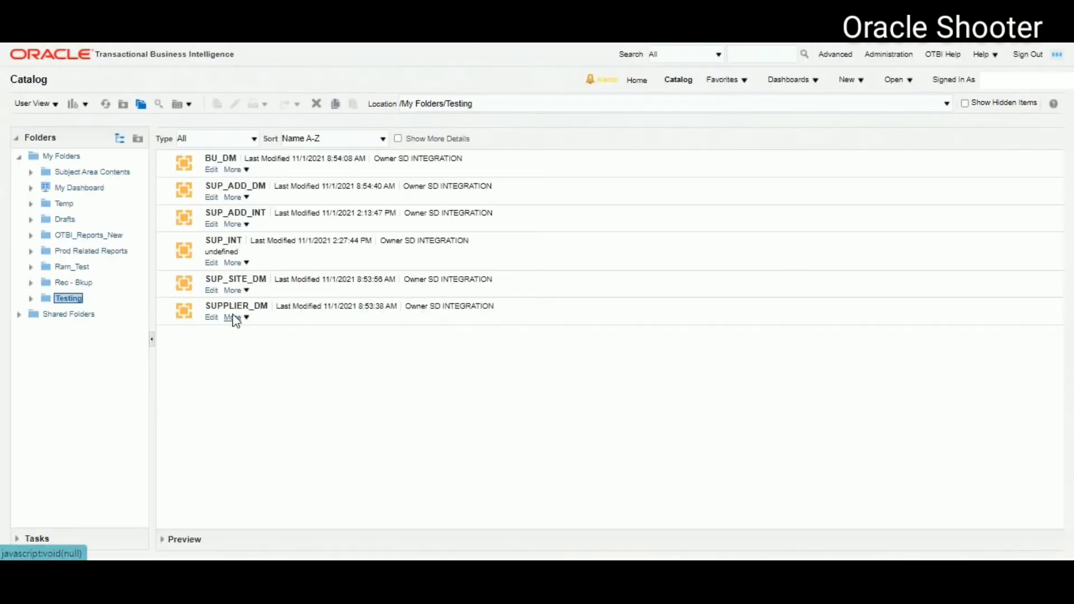
left_click(213, 317)
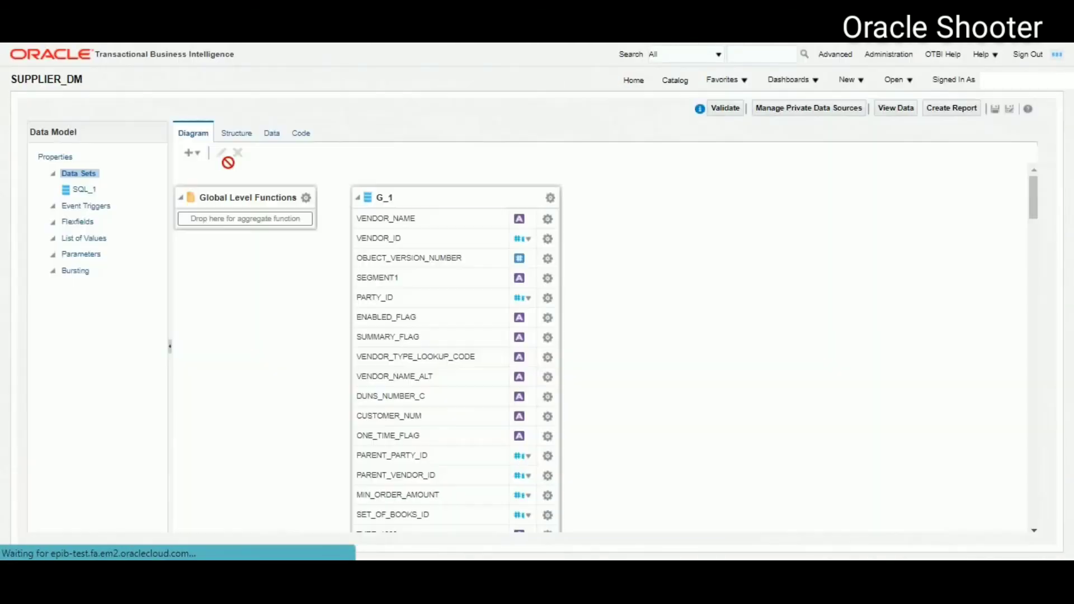
left_click(274, 139)
left_click(195, 134)
left_click(395, 207)
left_click(219, 152)
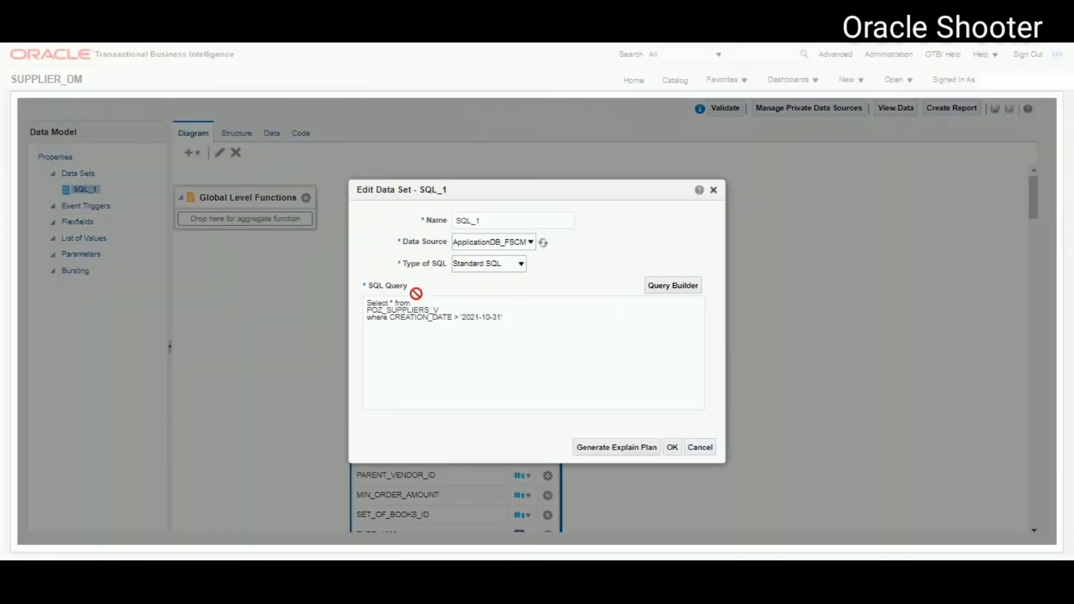
left_click_drag(367, 310, 437, 309)
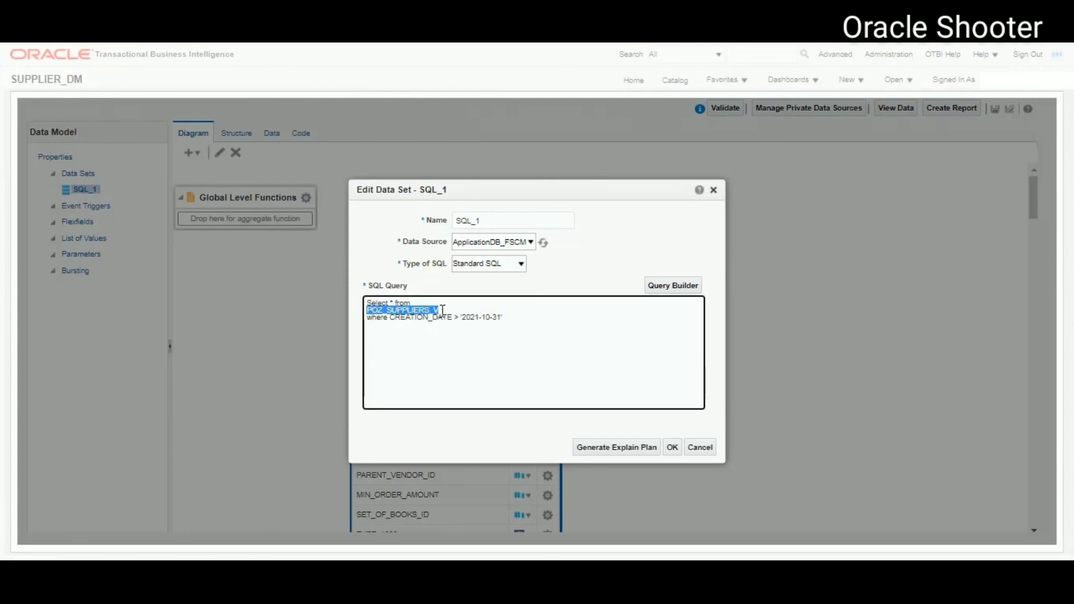
left_click(672, 447)
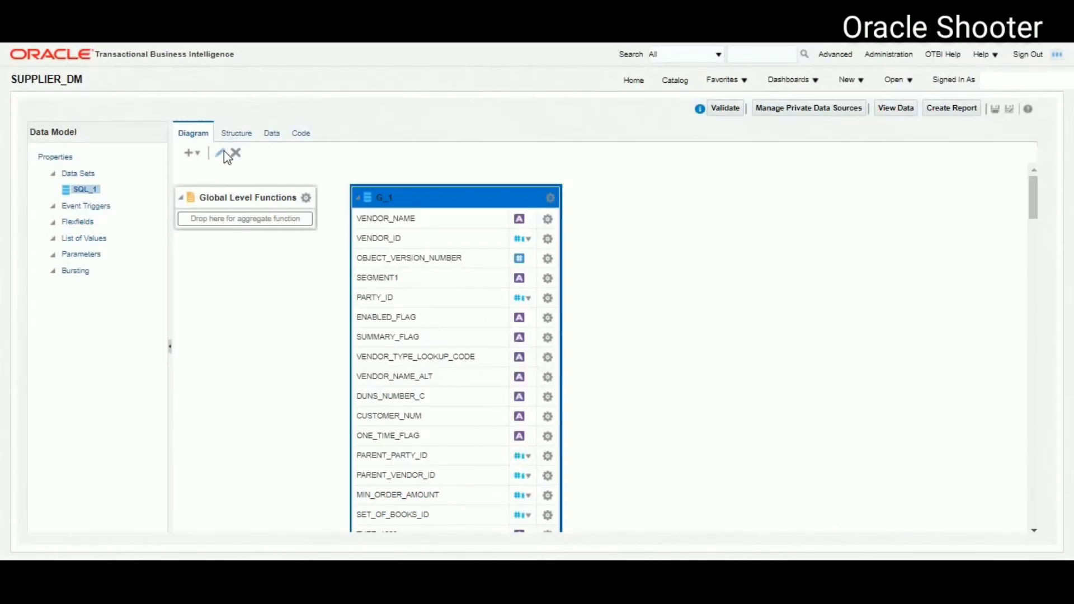
Step: Run the SUPPLIER_DM data view as a table and examine the Test Supplier App99 row
left_click(272, 133)
left_click(255, 163)
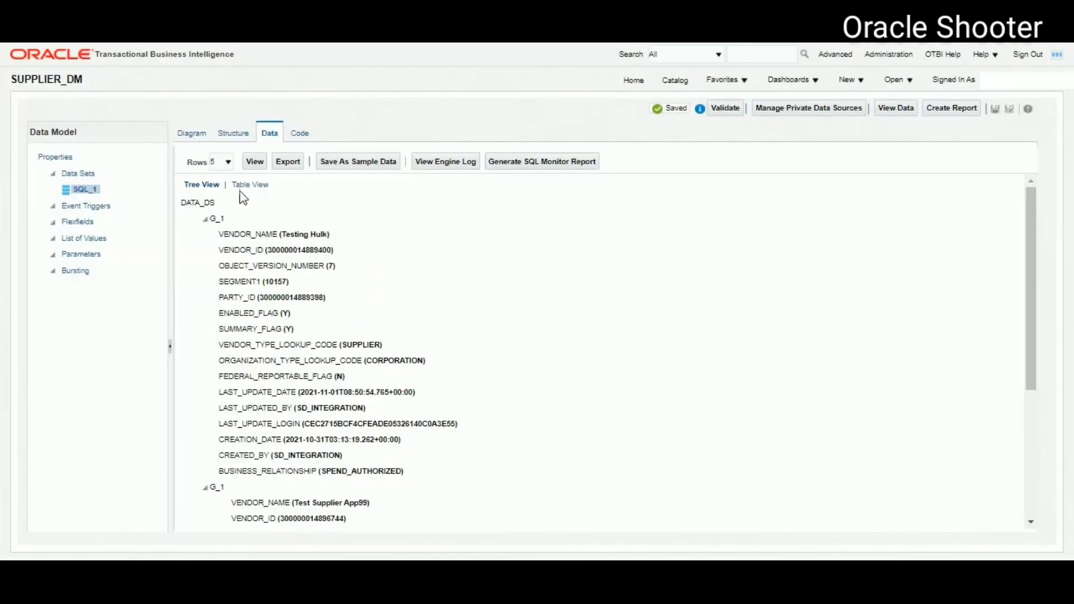
left_click(241, 185)
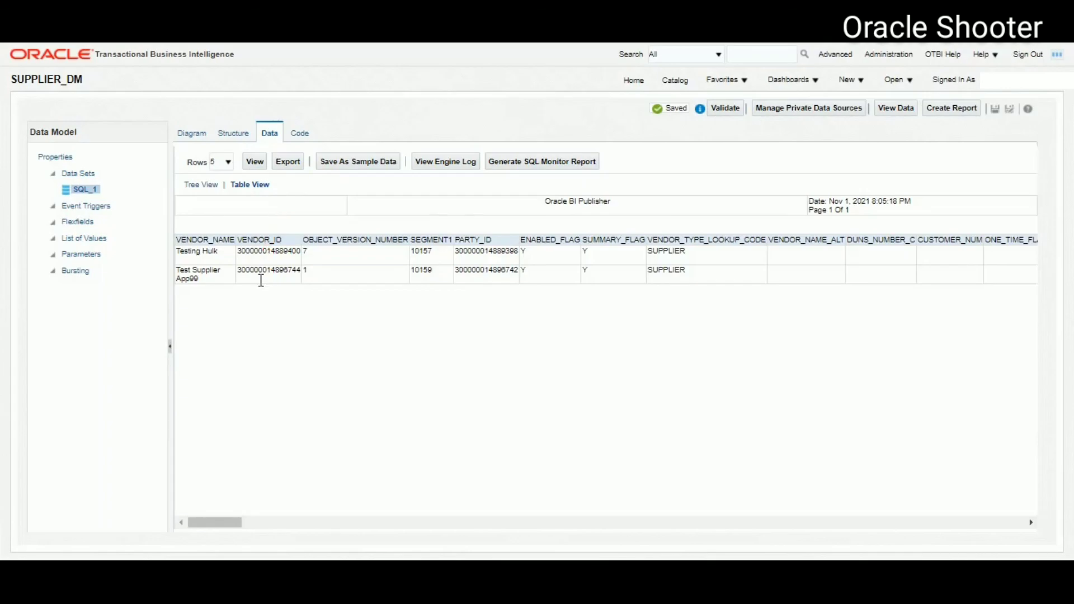
mouse_move(178, 286)
left_mouse_down()
mouse_move(181, 268)
mouse_move(168, 271)
mouse_move(178, 270)
left_mouse_up()
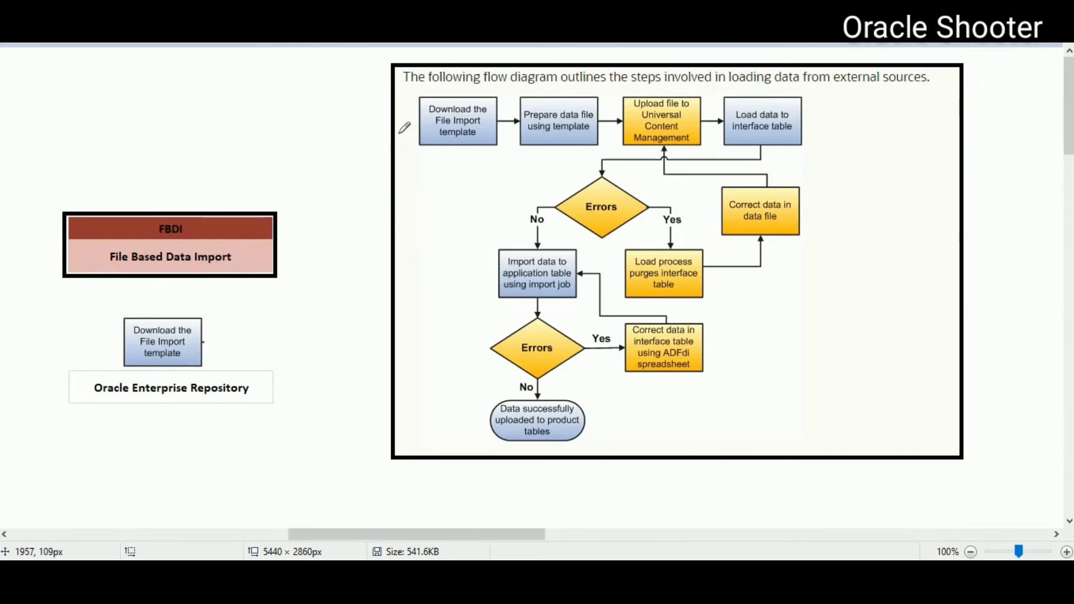
Step: In the Paint flow diagram, tick the template download and data file preparation boxes, then trace the path from upload to the successful outcome in red
left_click_drag(399, 133, 458, 107)
mouse_move(506, 136)
left_mouse_down()
mouse_move(531, 150)
mouse_move(598, 114)
left_mouse_up()
mouse_move(637, 70)
left_mouse_down()
mouse_move(645, 107)
mouse_move(699, 78)
mouse_move(774, 92)
mouse_move(817, 137)
mouse_move(643, 179)
mouse_move(471, 340)
mouse_move(506, 398)
left_mouse_up()
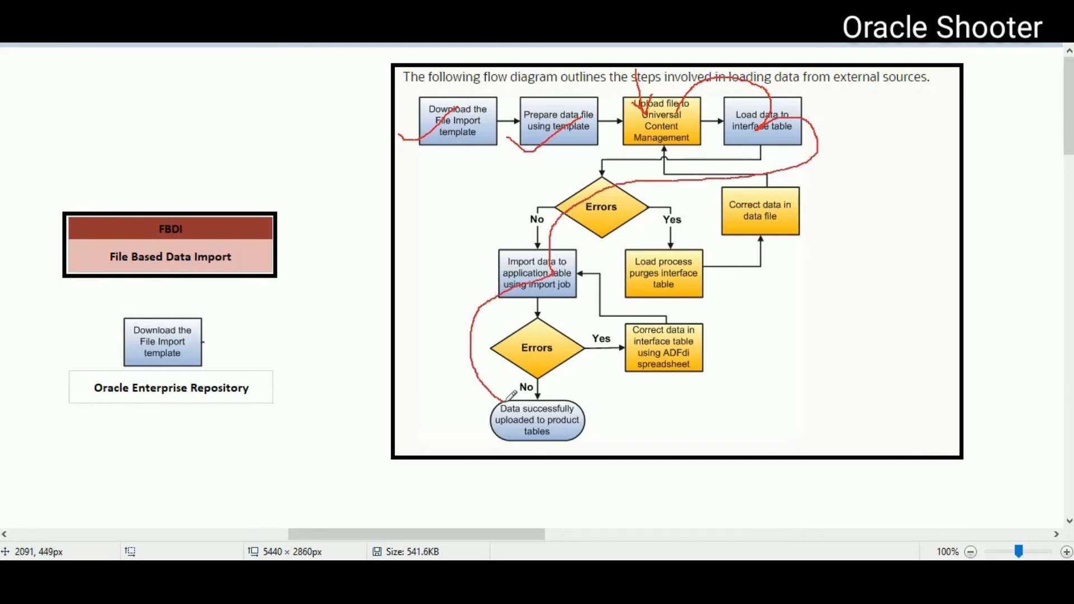